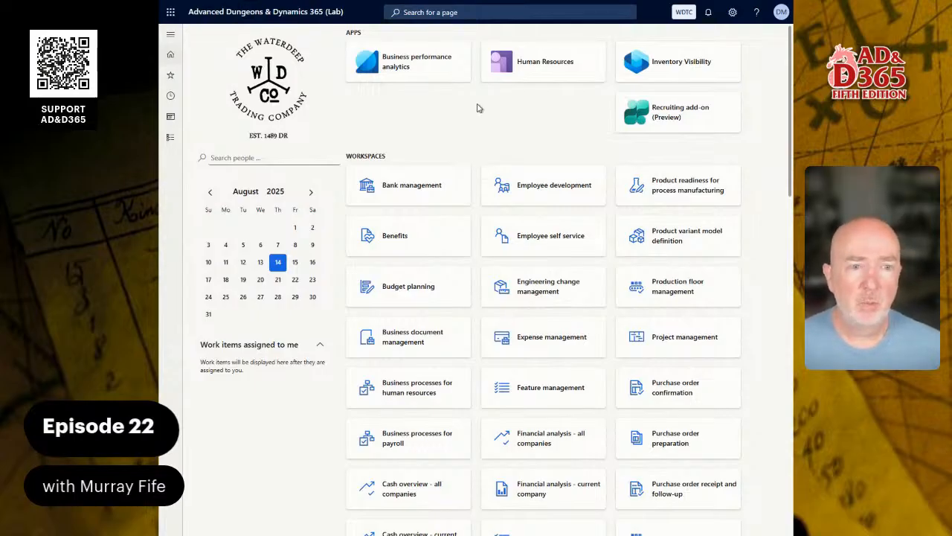
Check the available companies in the company selector and keep WDTC as the current one
{"action": "left_click", "coordinate": [689, 18]}
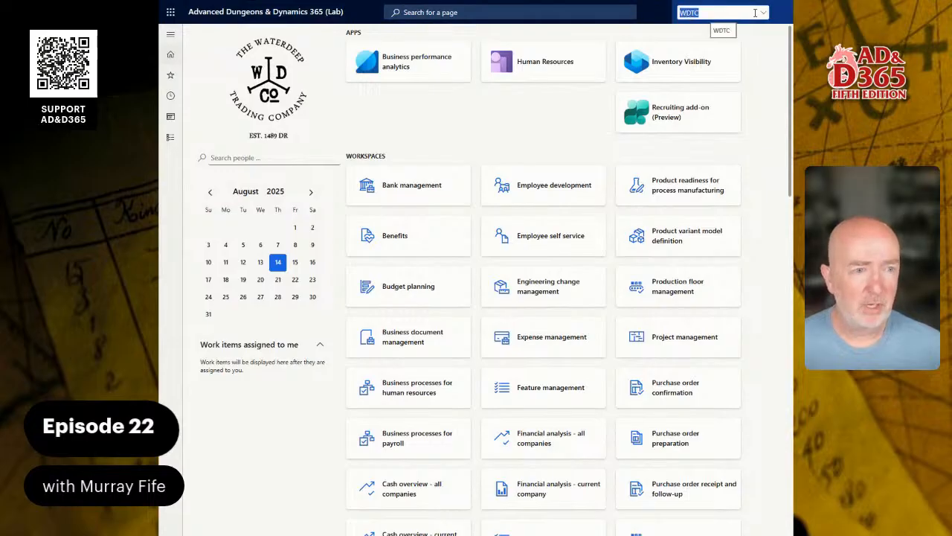
{"action": "left_click", "coordinate": [765, 14]}
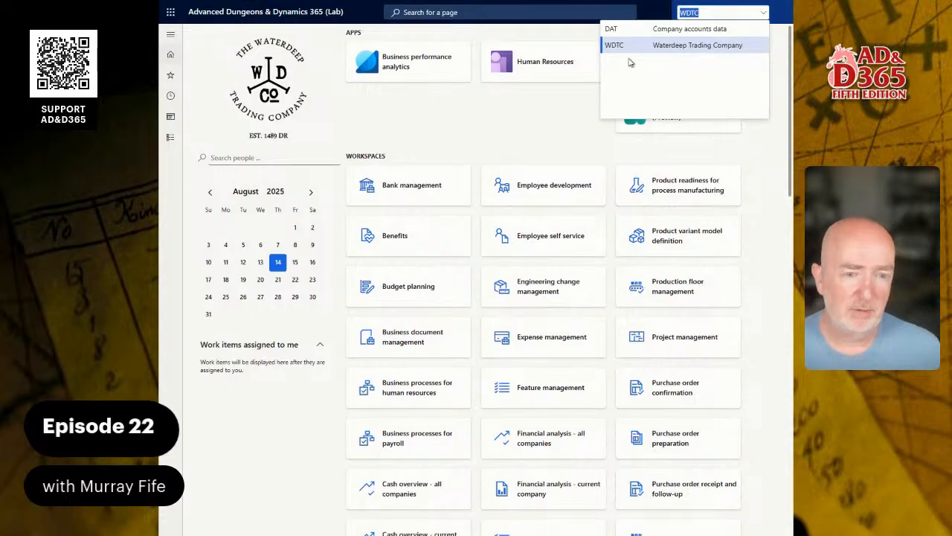
{"action": "left_click", "coordinate": [480, 113]}
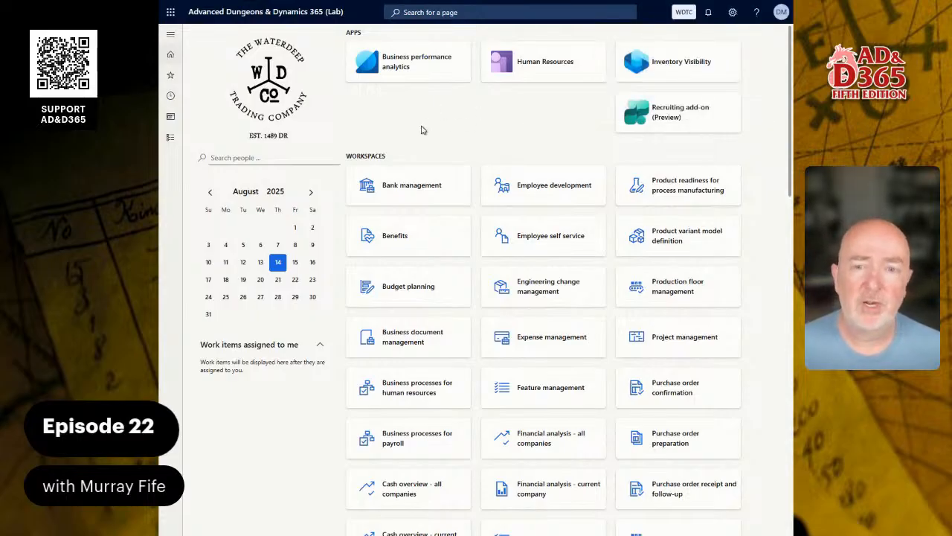
Open the General ledger main accounts of the STANDARD chart of accounts for review
{"action": "left_click", "coordinate": [171, 141]}
{"action": "scroll", "coordinate": [235, 436], "scroll_direction": "down", "scroll_amount": 1}
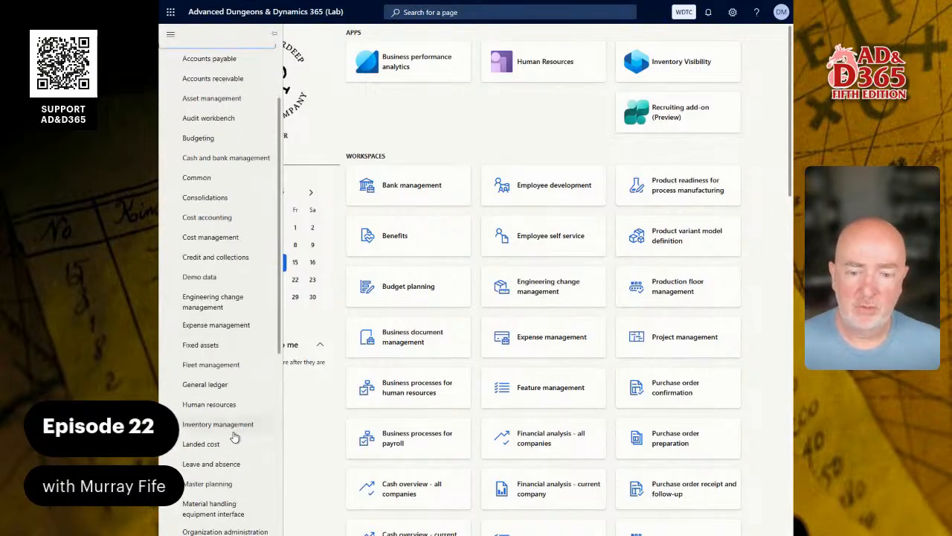
{"action": "left_click", "coordinate": [191, 385]}
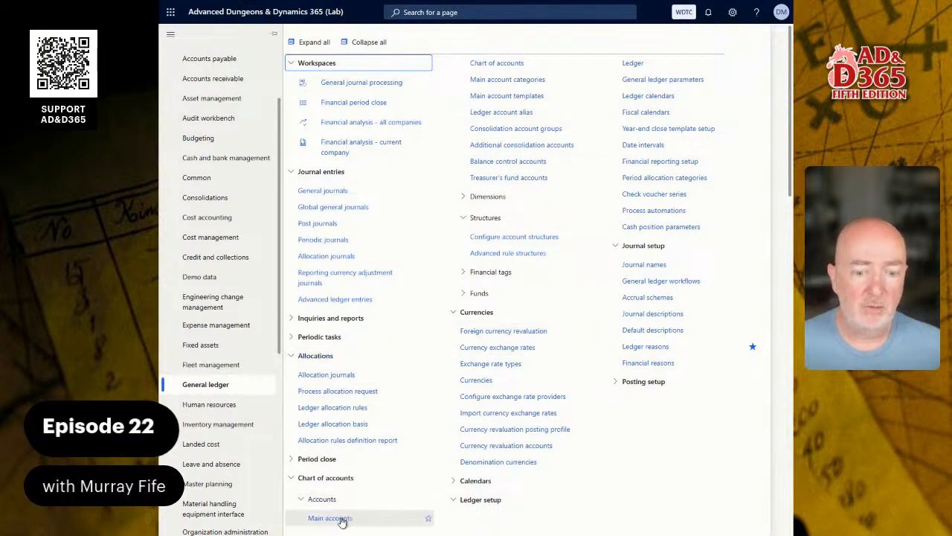
{"action": "left_click", "coordinate": [339, 518]}
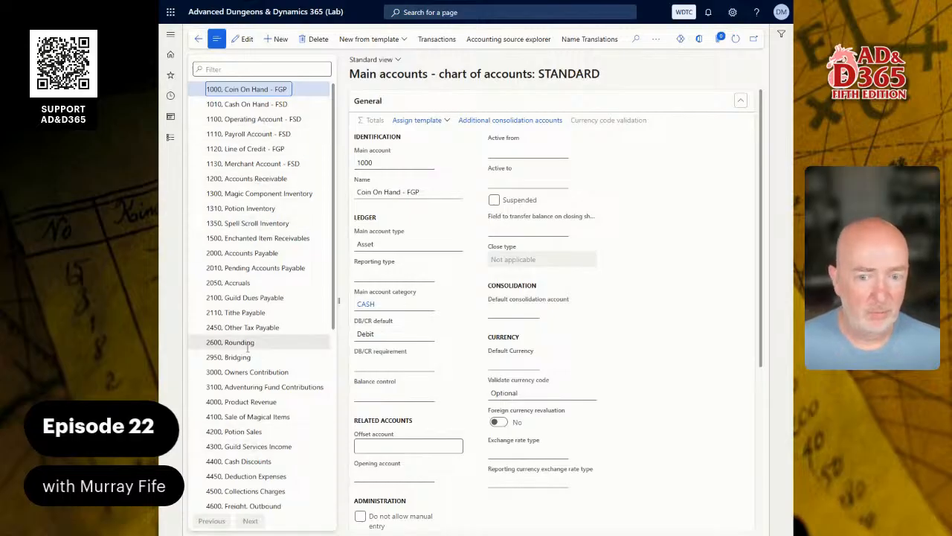
Open the list of bank accounts in the Cash and bank management module
{"action": "left_click", "coordinate": [170, 138]}
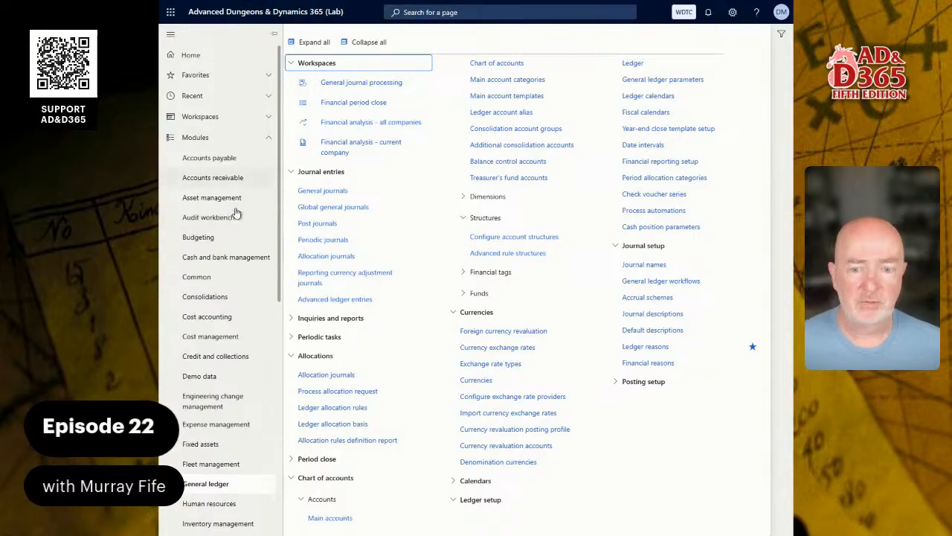
{"action": "left_click", "coordinate": [233, 258]}
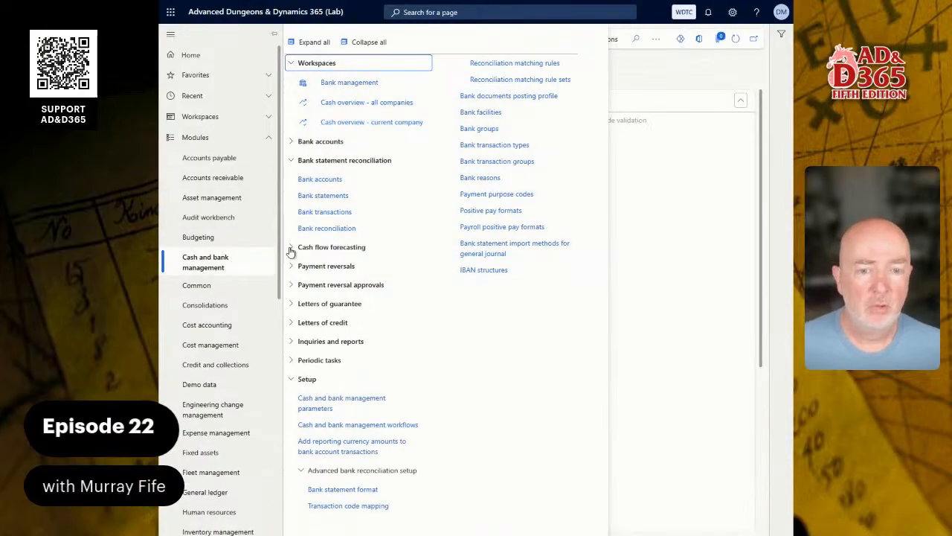
{"action": "left_click", "coordinate": [322, 179]}
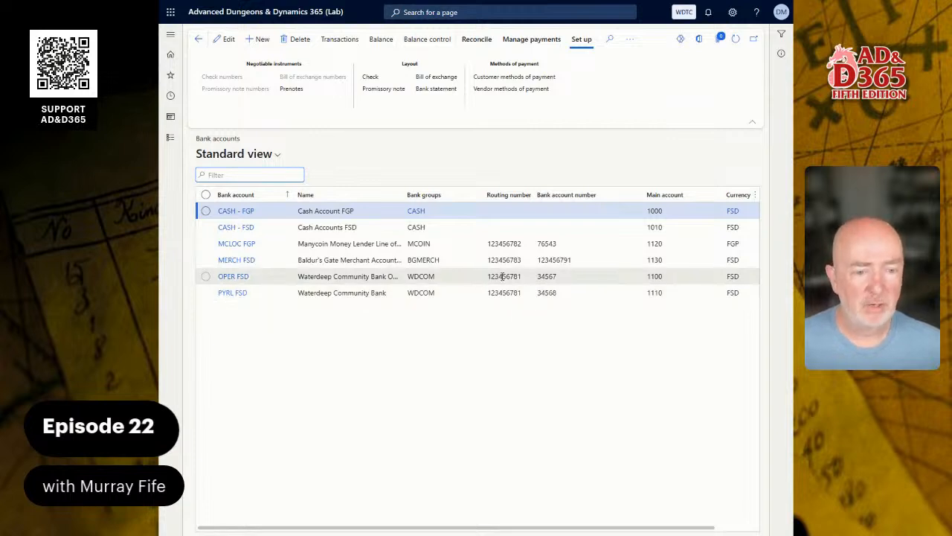
Shorten the bank account number of the MERCH FSD bank account by removing its last four digits, save it and return to the home page
{"action": "left_click", "coordinate": [237, 260]}
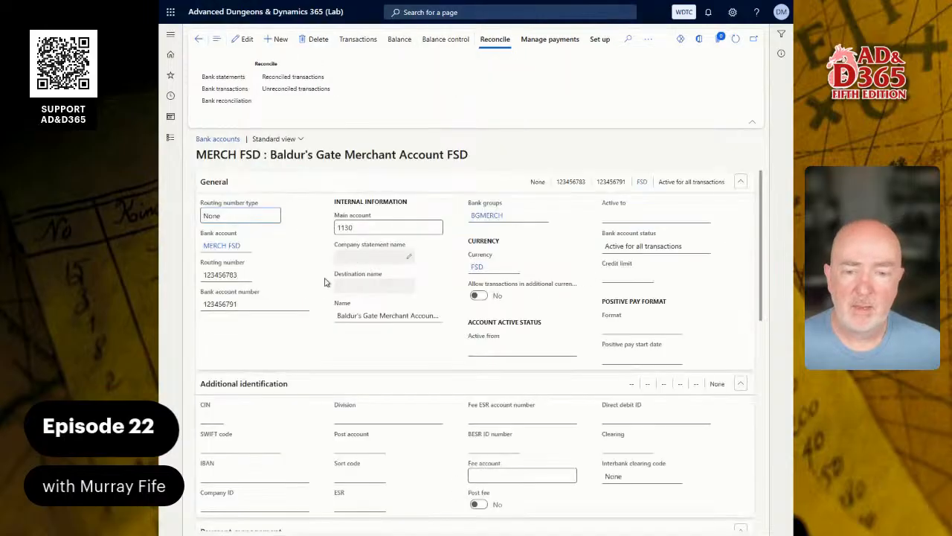
{"action": "left_click", "coordinate": [296, 304]}
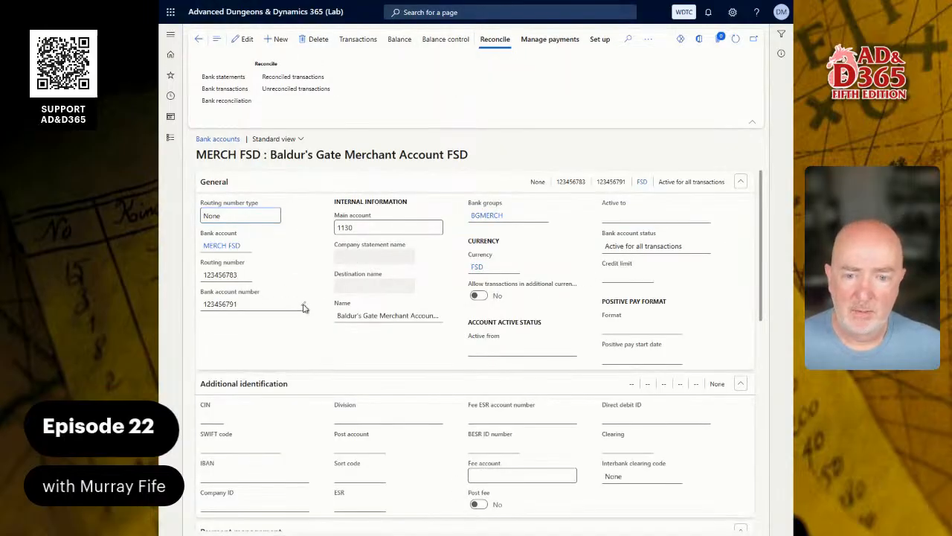
{"action": "key", "text": "BackSpace"}
{"action": "key", "text": "BackSpace"}
{"action": "key", "text": "BackSpace"}
{"action": "key", "text": "BackSpace"}
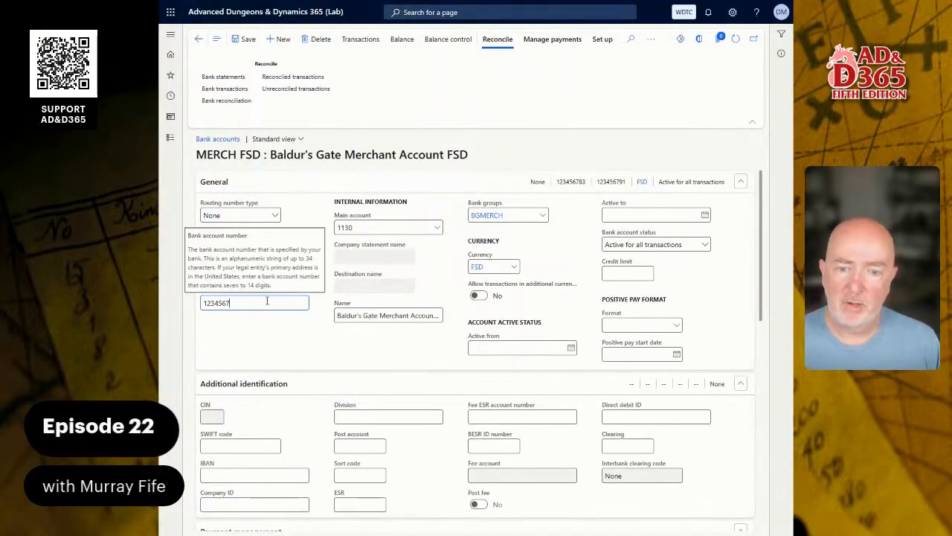
{"action": "left_click", "coordinate": [236, 42]}
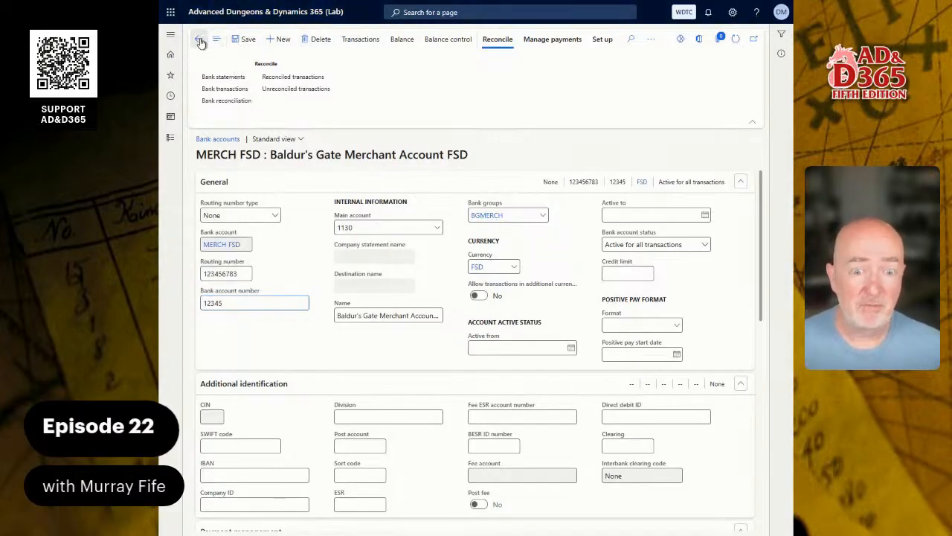
{"action": "left_click", "coordinate": [198, 39]}
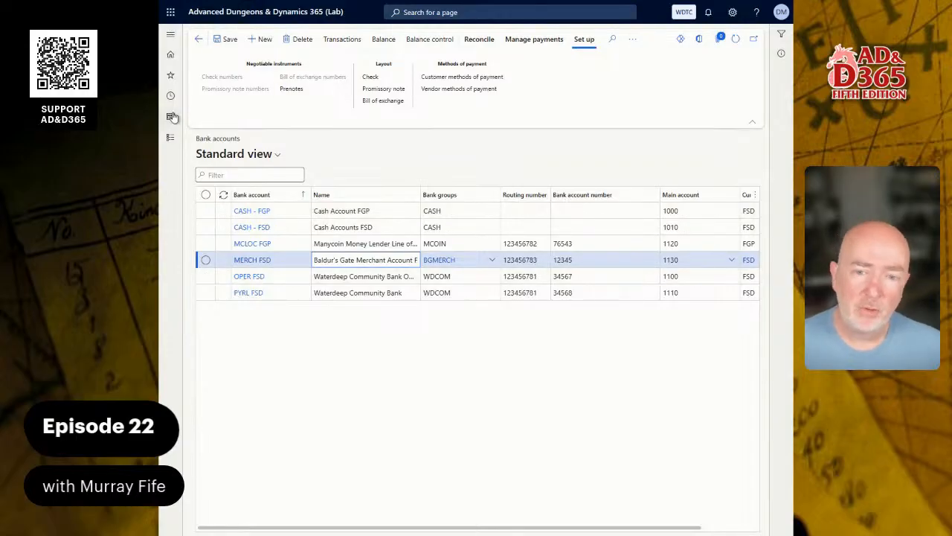
{"action": "left_click", "coordinate": [270, 11]}
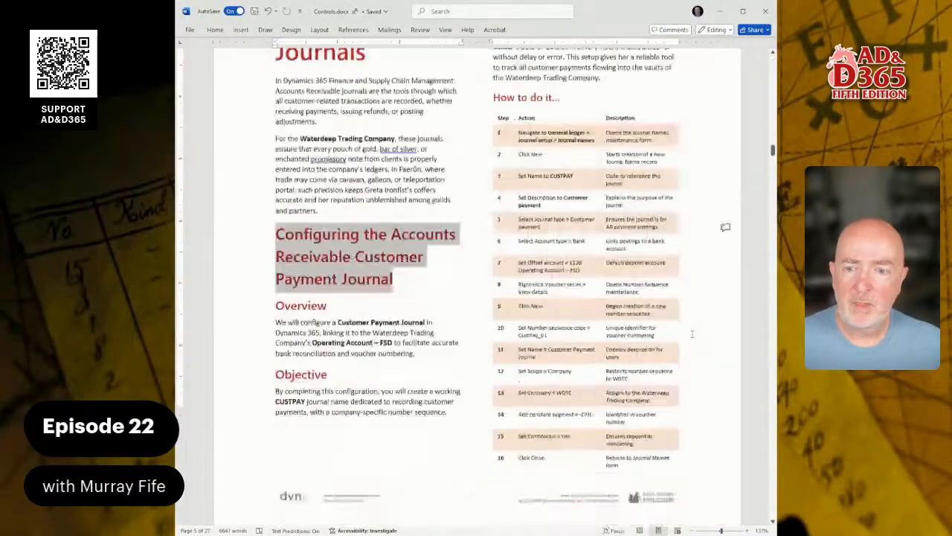
Switch to the Controls.docx guide in Word and read through the steps for configuring a customer payment journal
{"action": "left_click", "coordinate": [694, 335], "text": "ctrl"}
{"action": "scroll", "coordinate": [483, 244], "scroll_direction": "up", "scroll_amount": 5}
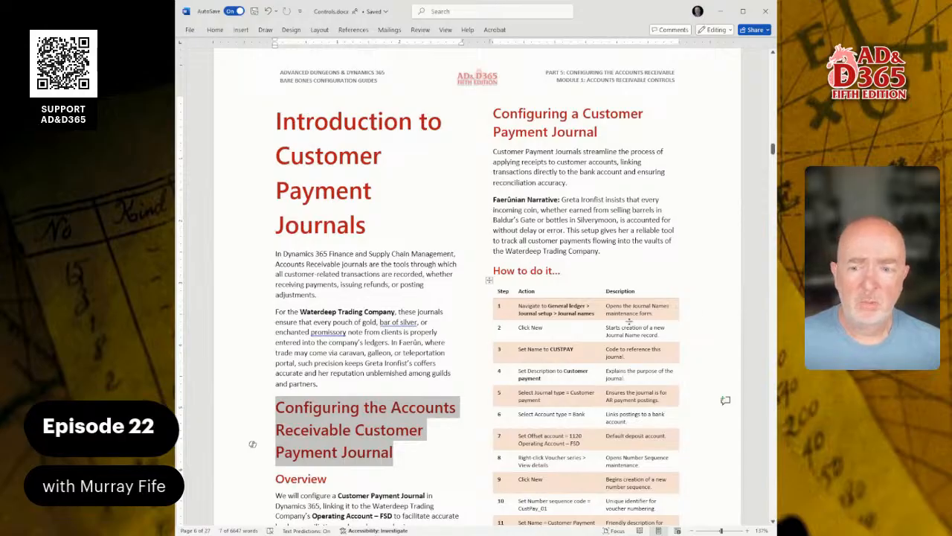
{"action": "scroll", "coordinate": [630, 321], "scroll_direction": "down", "scroll_amount": 1}
{"action": "scroll", "coordinate": [630, 322], "scroll_direction": "down", "scroll_amount": 20}
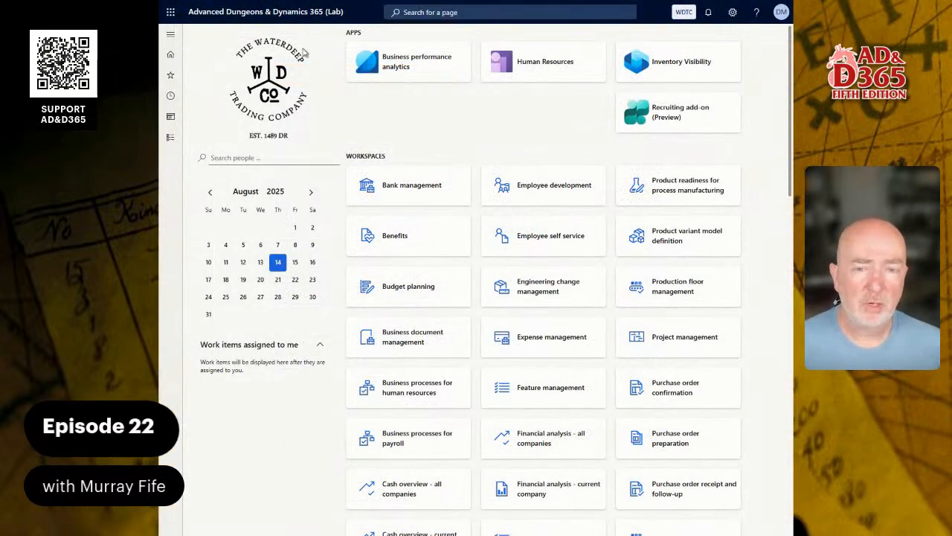
Switch back to Dynamics 365, open the General ledger journal names and widen the Name column in the list
{"action": "left_click", "coordinate": [169, 138]}
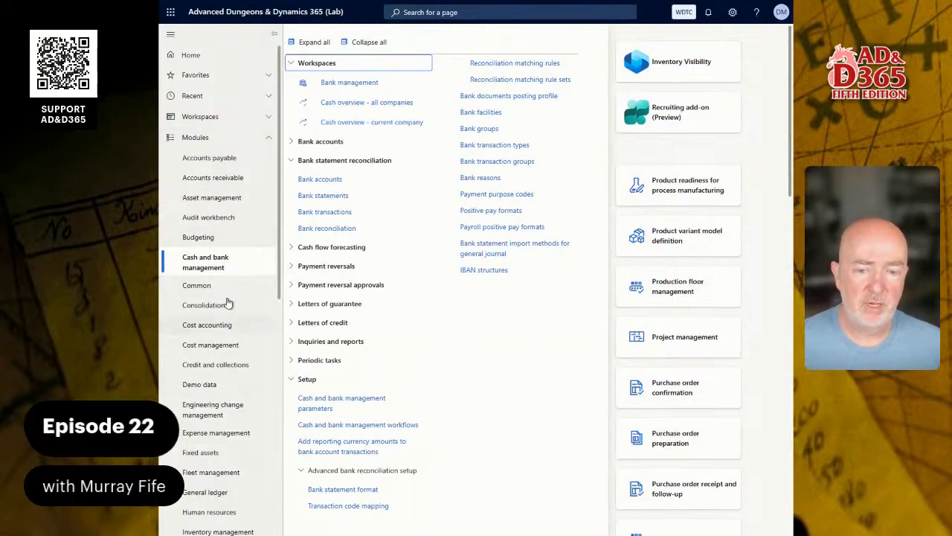
{"action": "scroll", "coordinate": [227, 305], "scroll_direction": "down", "scroll_amount": 2}
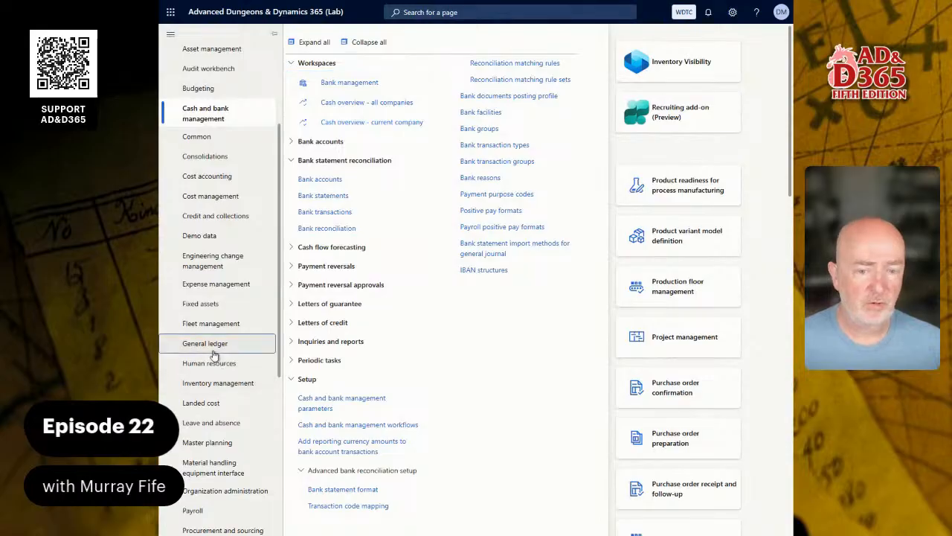
{"action": "left_click", "coordinate": [215, 344]}
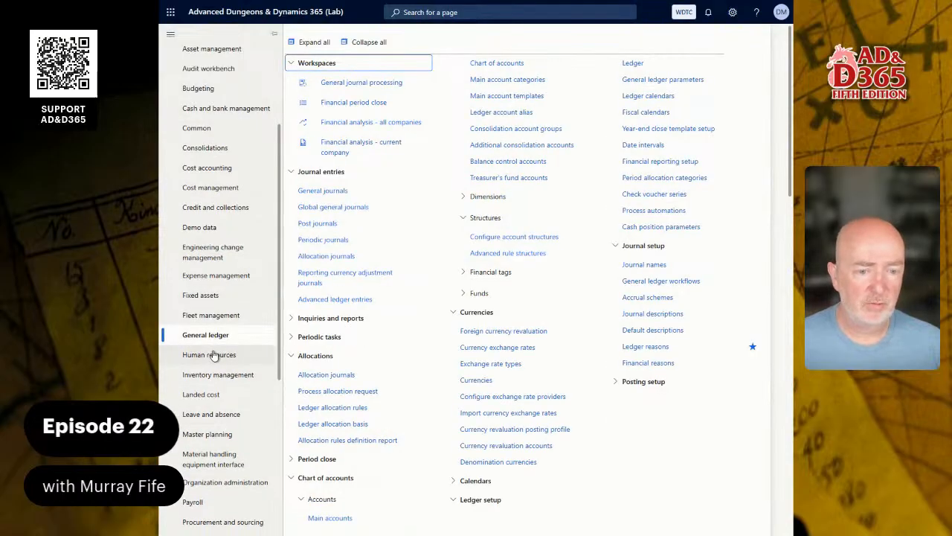
{"action": "left_click", "coordinate": [649, 264]}
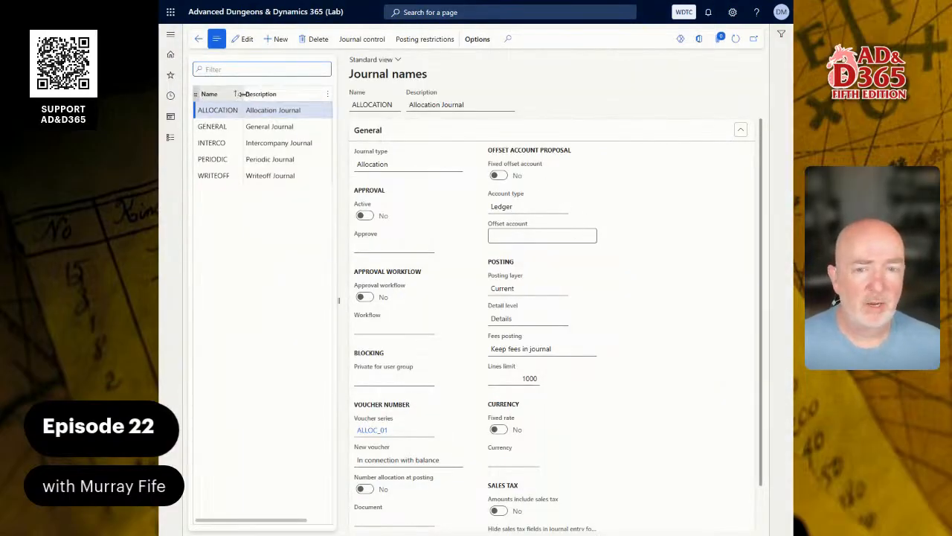
{"action": "left_click_drag", "start_coordinate": [240, 94], "coordinate": [254, 94]}
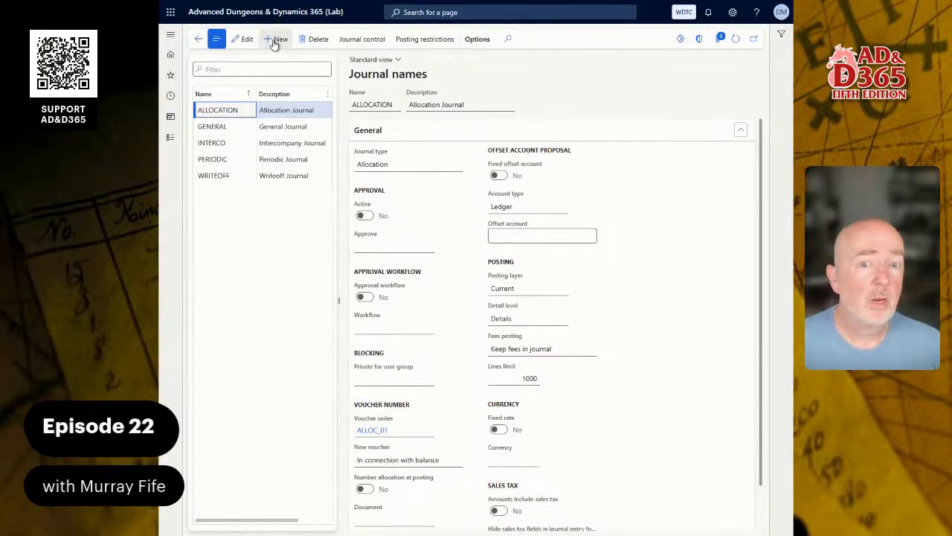
Create a new journal name CUSTPAY with the description Customer Payment
{"action": "key", "text": "alt+n"}
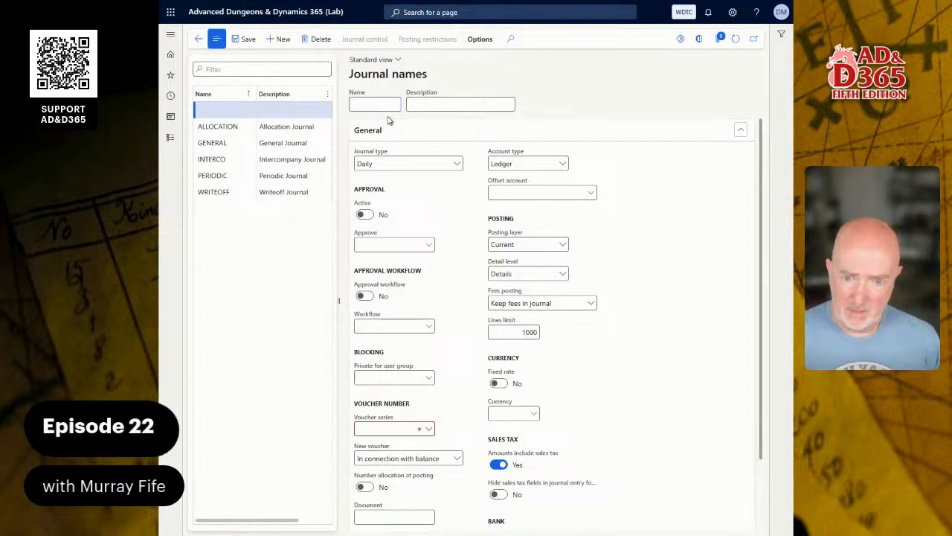
{"action": "type", "text": "CUSTPAY"}
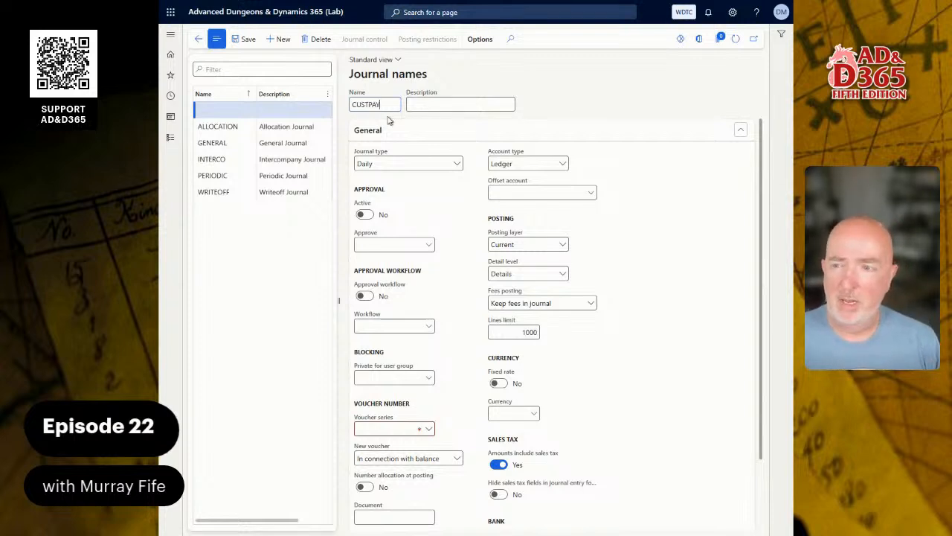
{"action": "key", "text": "Tab"}
{"action": "type", "text": "Customer "}
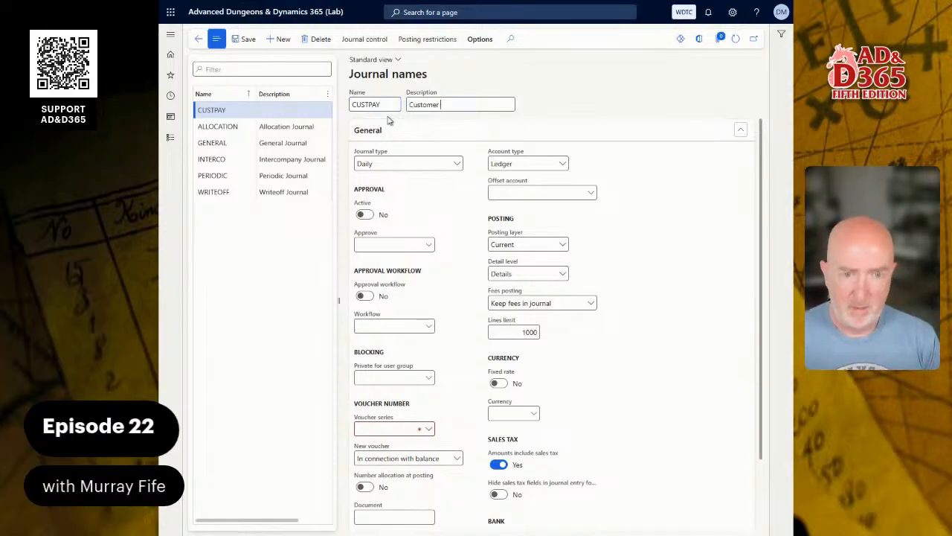
{"action": "type", "text": "Payment"}
{"action": "key", "text": "Tab"}
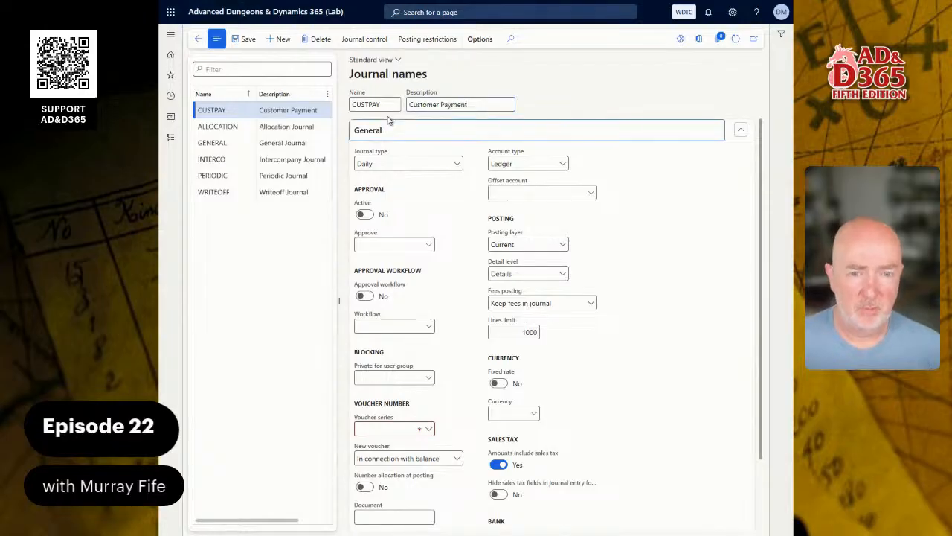
Set the CUSTPAY journal type to Customer payment, with account type Bank and offset account OPER FSD
{"action": "left_click", "coordinate": [436, 163]}
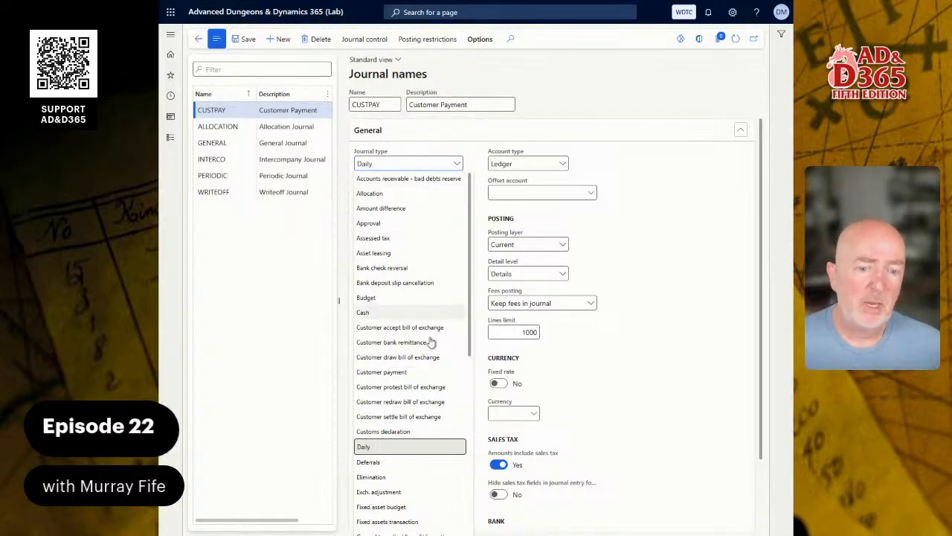
{"action": "left_click", "coordinate": [391, 372]}
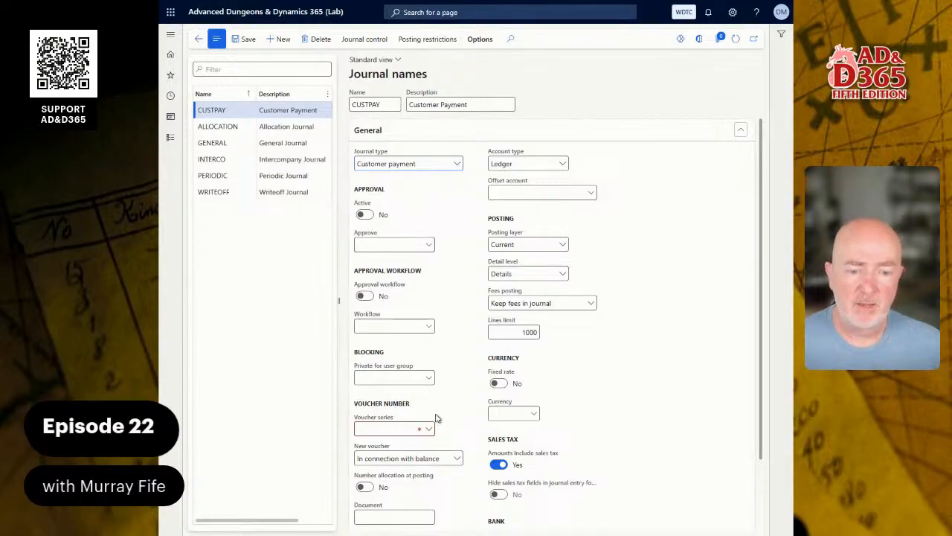
{"action": "left_click", "coordinate": [563, 164]}
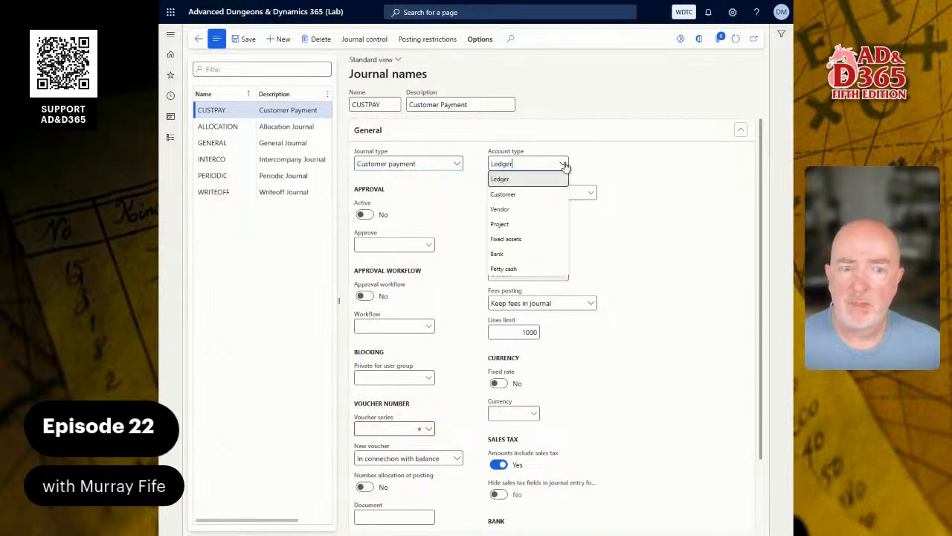
{"action": "left_click", "coordinate": [514, 258]}
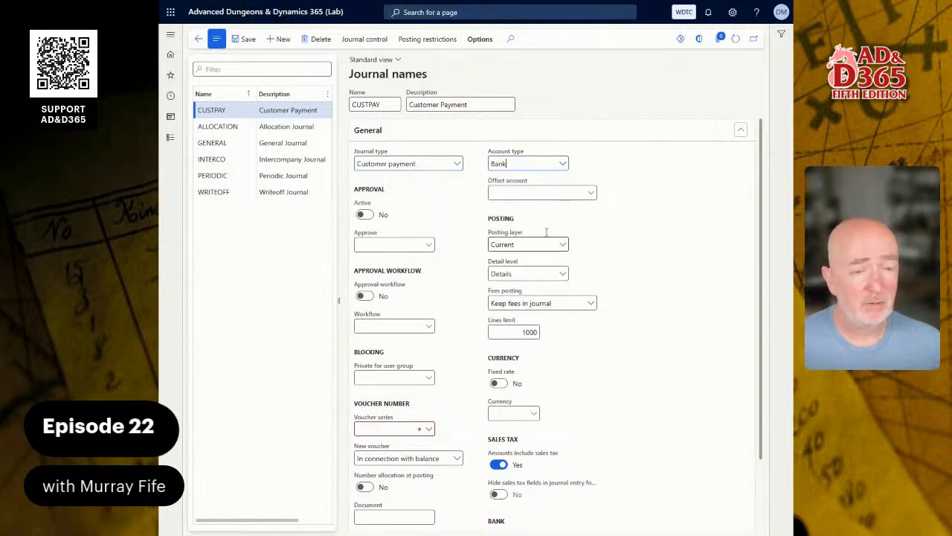
{"action": "left_click", "coordinate": [591, 192]}
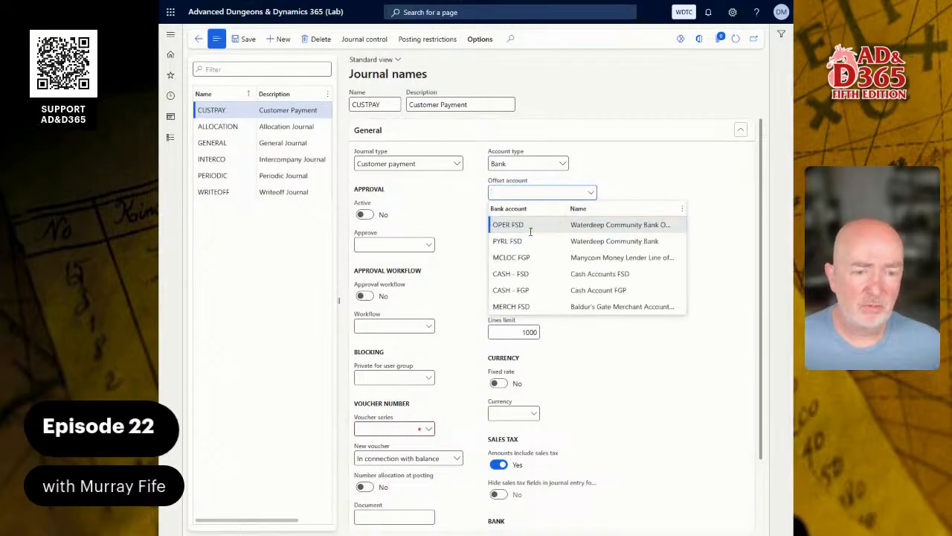
{"action": "left_click", "coordinate": [575, 224]}
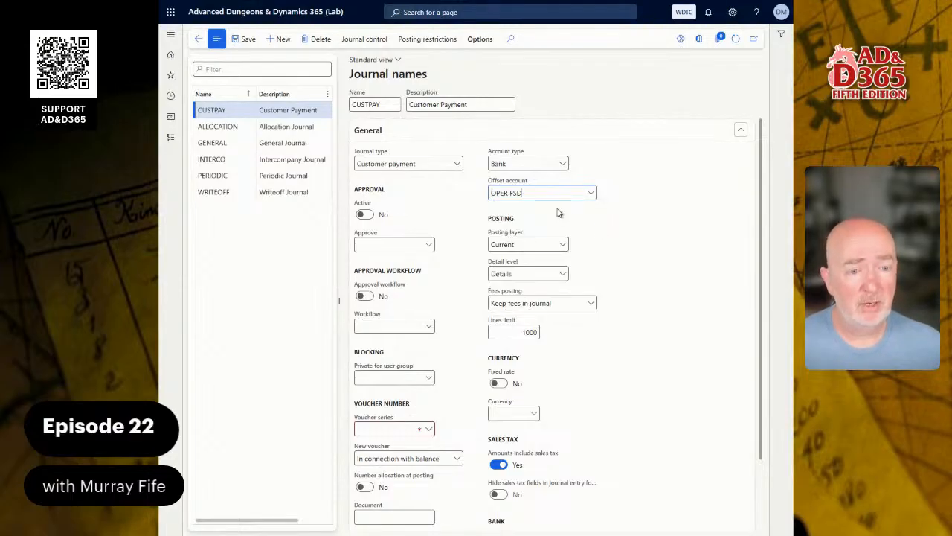
{"action": "left_click", "coordinate": [591, 193]}
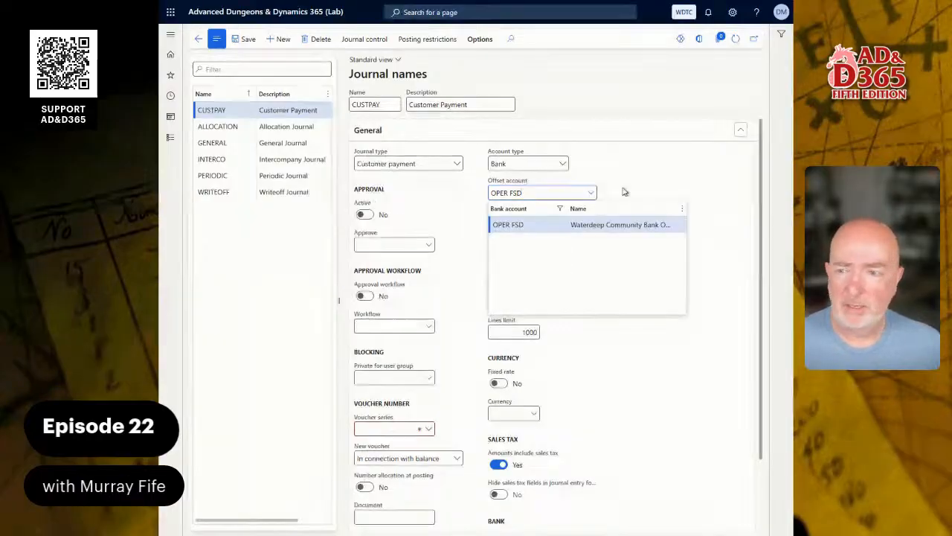
{"action": "left_click", "coordinate": [593, 195]}
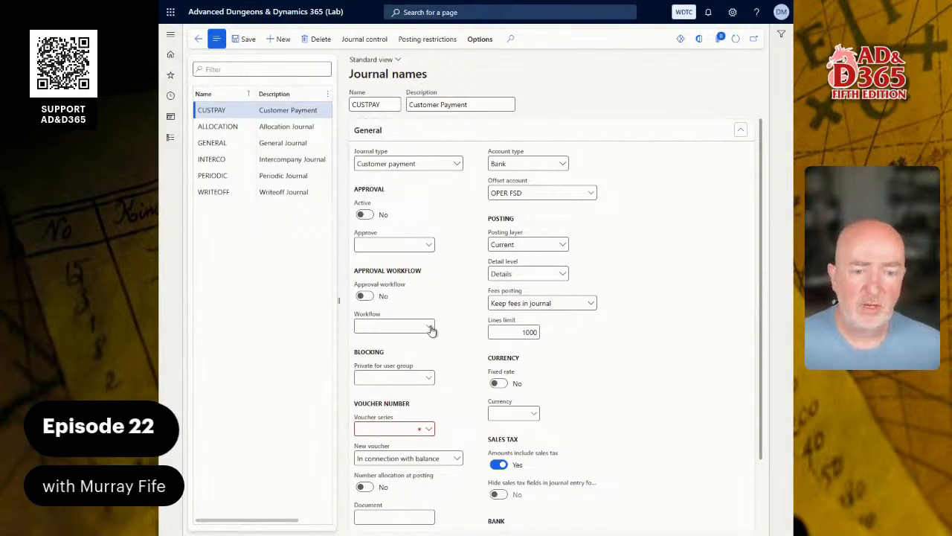
From the voucher series details, create a new number sequence with code CustPay_01 and name Customer Payment Journal
{"action": "right_click", "coordinate": [430, 430]}
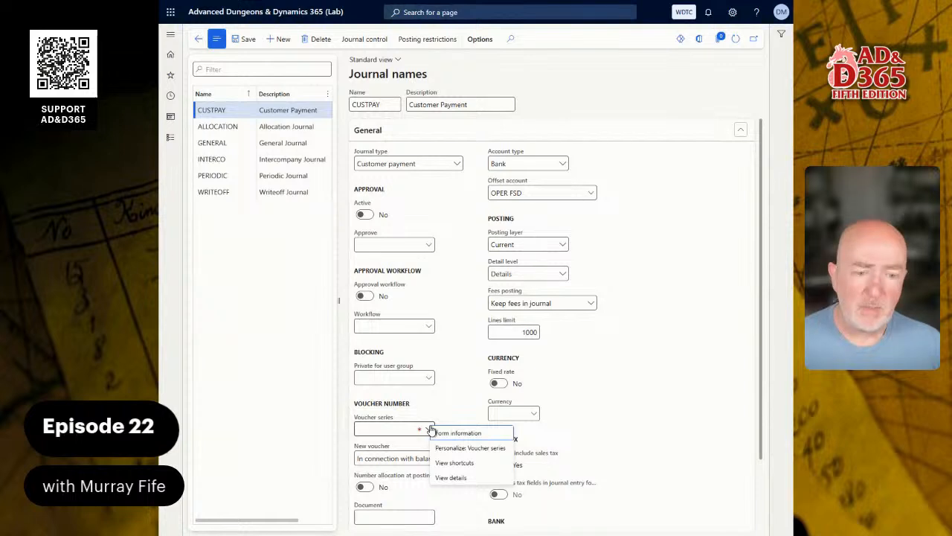
{"action": "left_click", "coordinate": [460, 482]}
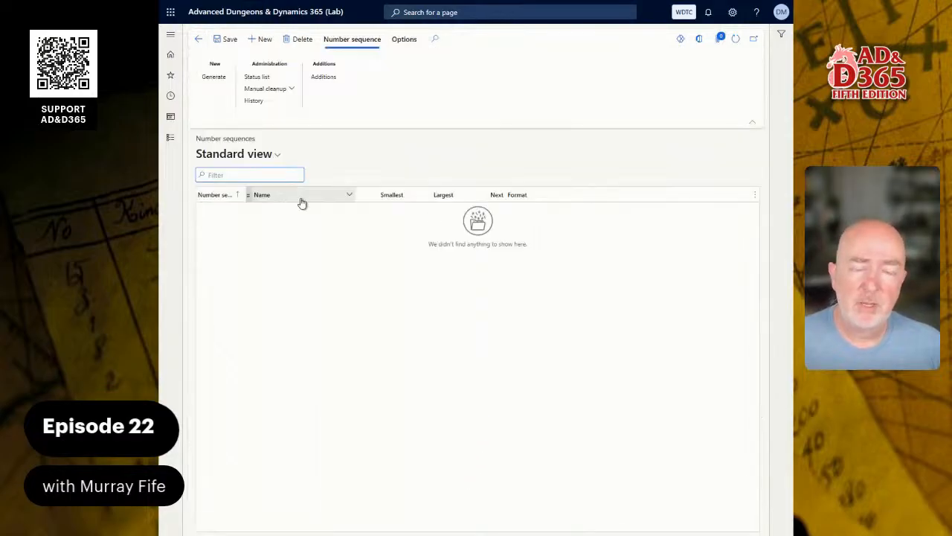
{"action": "left_click", "coordinate": [265, 40]}
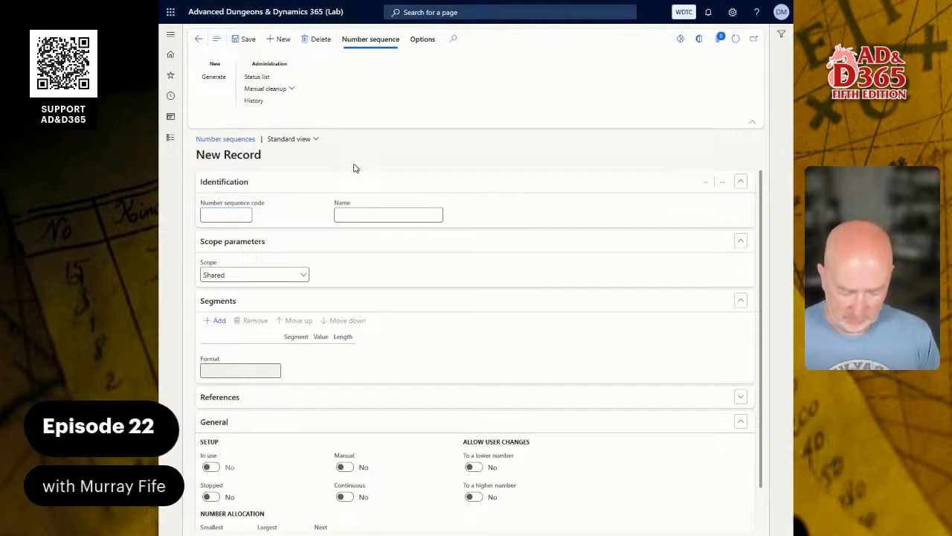
{"action": "type", "text": "CustPay_01"}
{"action": "key", "text": "Tab"}
{"action": "type", "text": "Customer Payment Jo"}
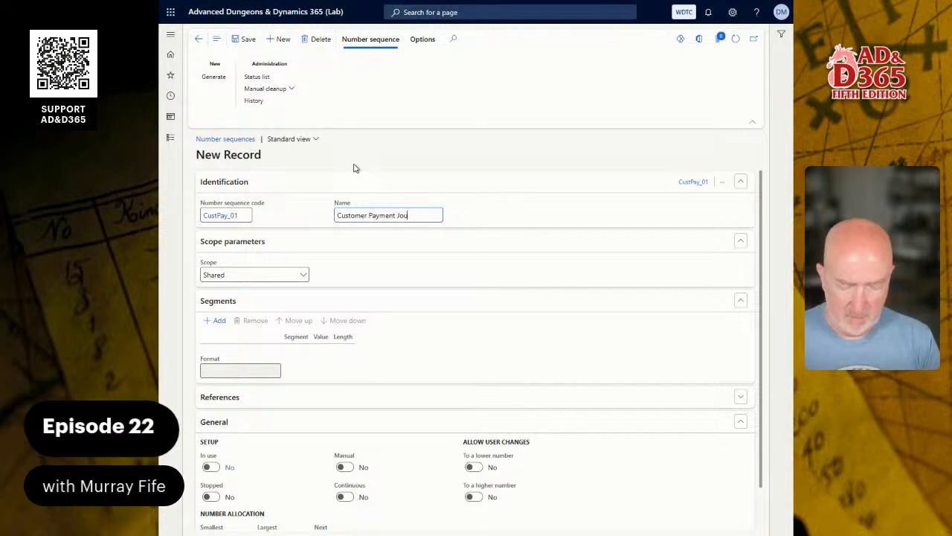
{"action": "type", "text": "urnal"}
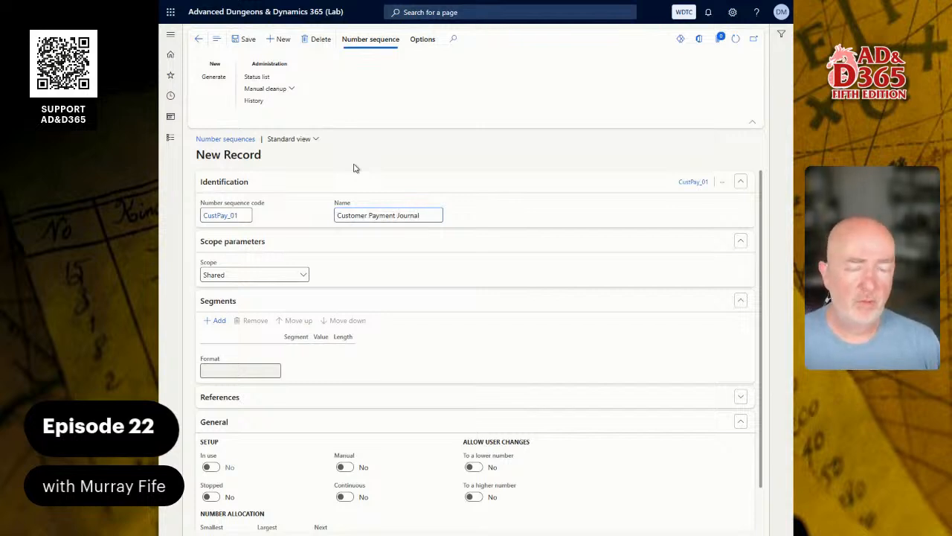
{"action": "key", "text": "Tab"}
Set the number sequence's scope to Company and its company to WDTC
{"action": "left_click", "coordinate": [302, 277]}
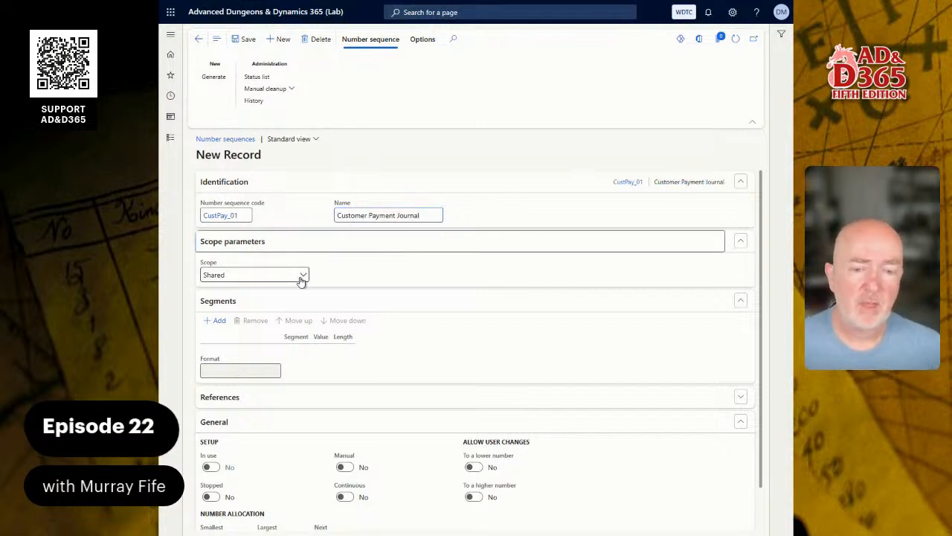
{"action": "left_click", "coordinate": [248, 306]}
{"action": "left_click", "coordinate": [361, 276]}
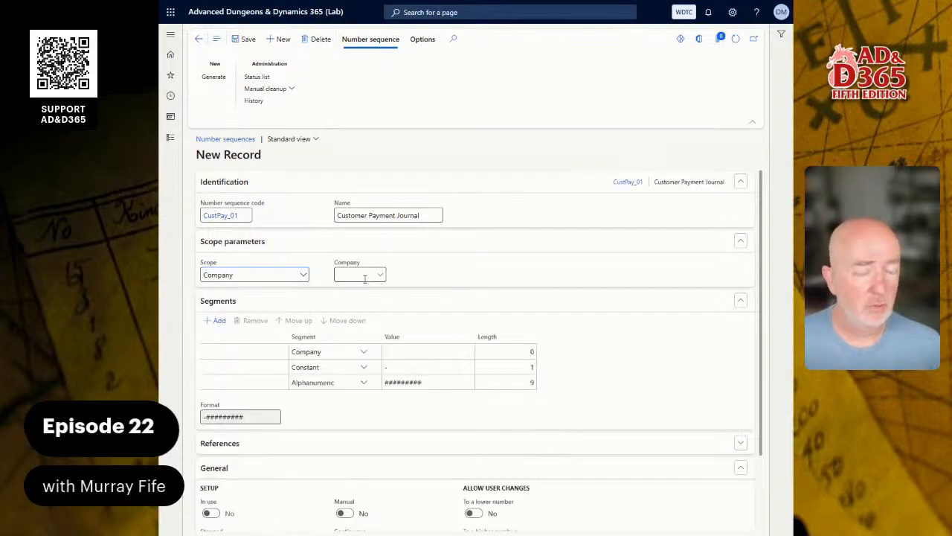
{"action": "type", "text": "WT"}
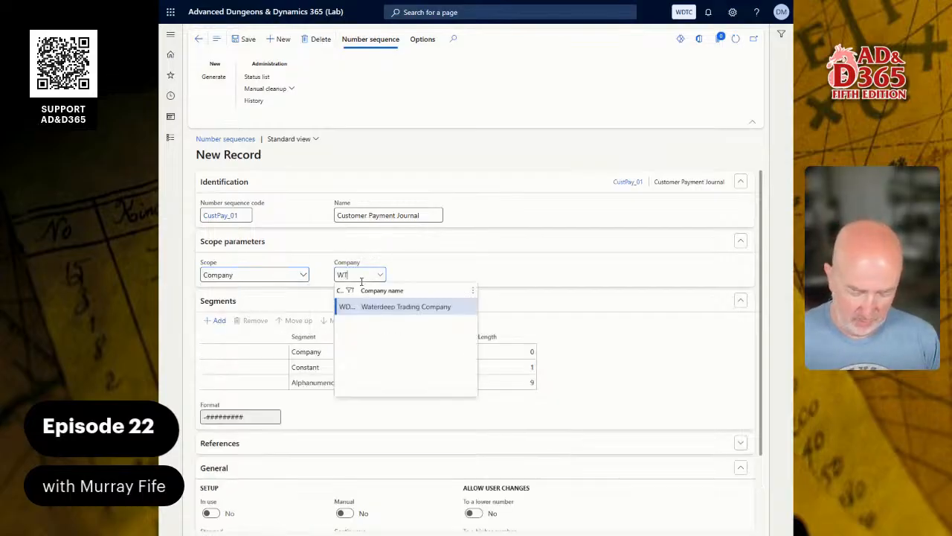
{"action": "type", "text": "D"}
{"action": "key", "text": "BackSpace"}
{"action": "key", "text": "BackSpace"}
{"action": "type", "text": "DTC"}
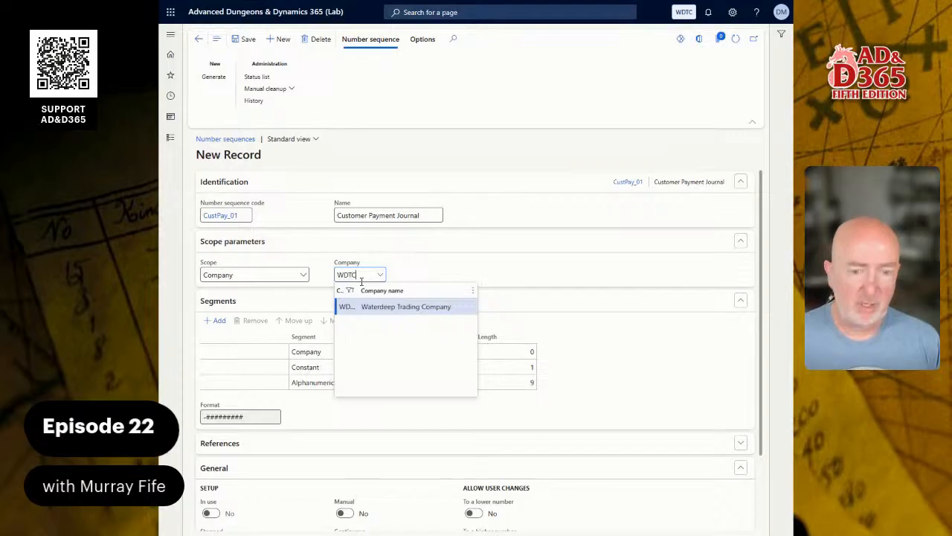
{"action": "key", "text": "Tab"}
Set the number sequence's constant segment to -CPJL- and make its numbering continuous
{"action": "left_click", "coordinate": [415, 367]}
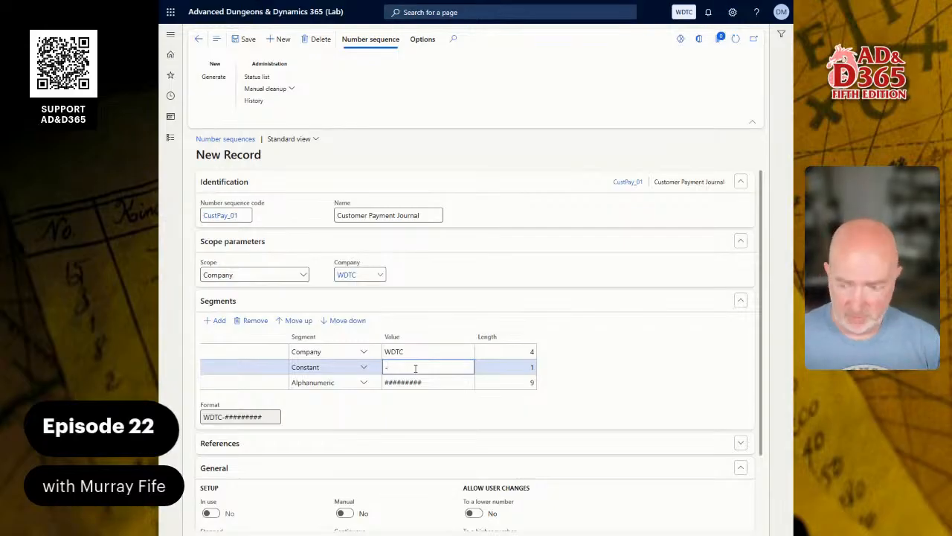
{"action": "type", "text": "CPJL-"}
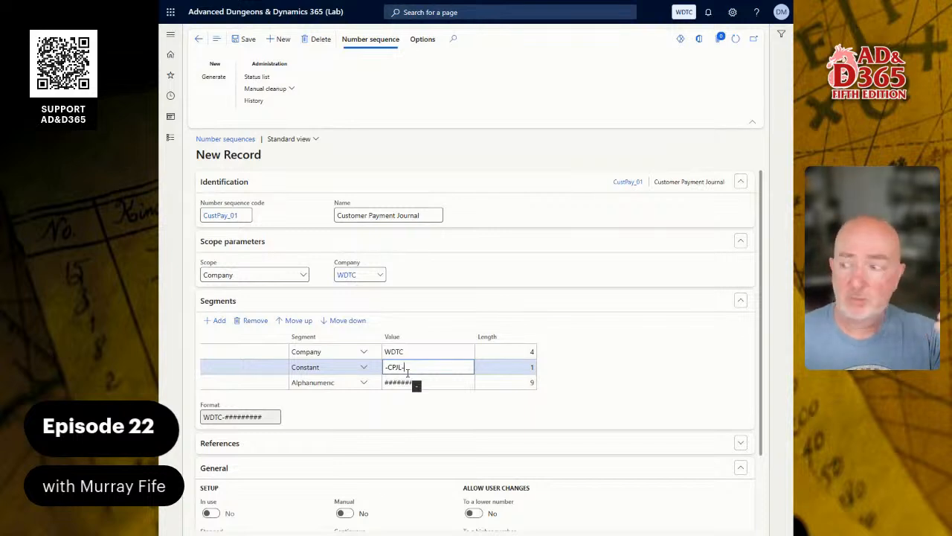
{"action": "scroll", "coordinate": [406, 370], "scroll_direction": "down", "scroll_amount": 2}
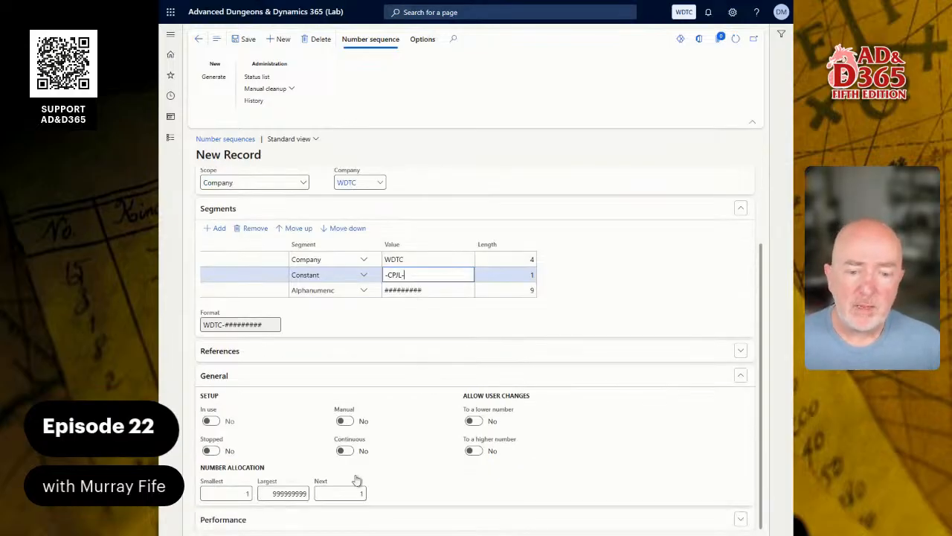
{"action": "left_click", "coordinate": [344, 450]}
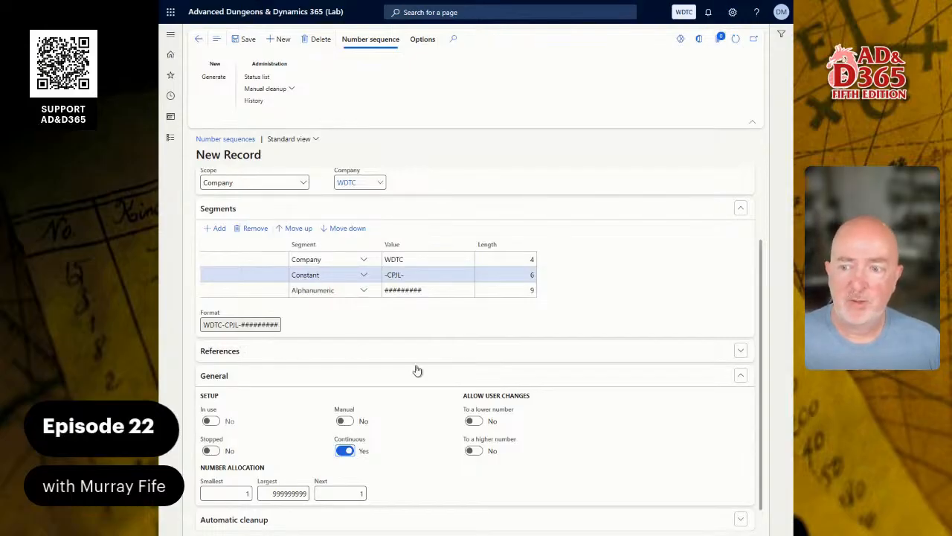
{"action": "scroll", "coordinate": [374, 272], "scroll_direction": "down", "scroll_amount": 1}
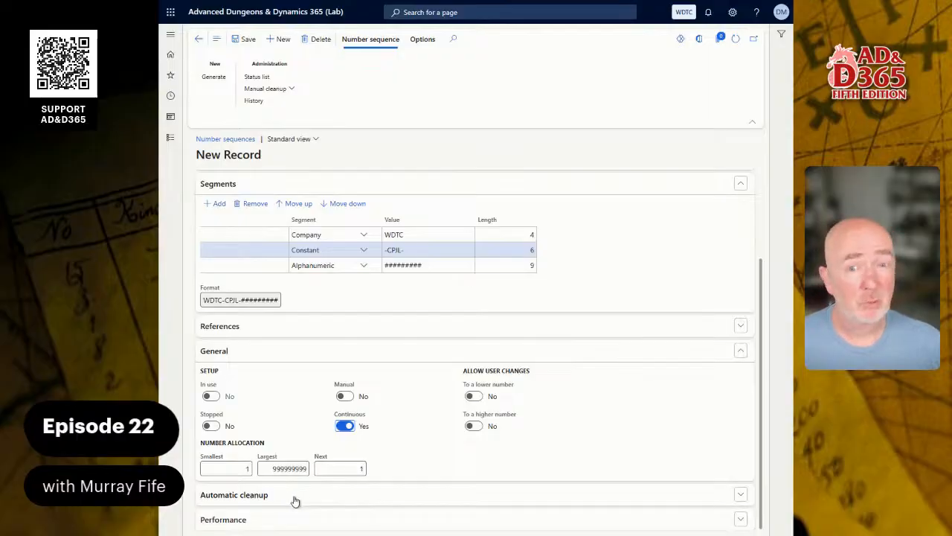
Return to the CUSTPAY journal name and set its voucher series to CustPay_01
{"action": "left_click", "coordinate": [198, 39]}
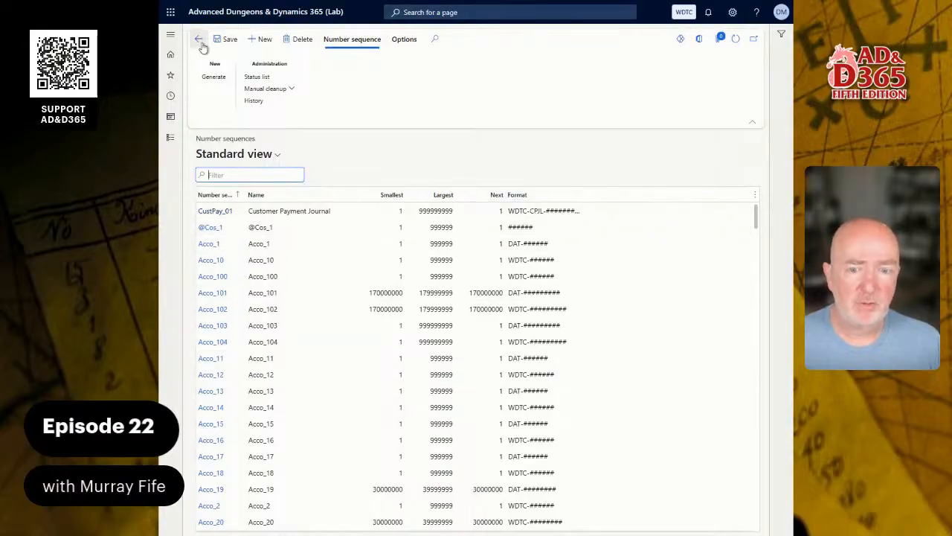
{"action": "left_click", "coordinate": [199, 39]}
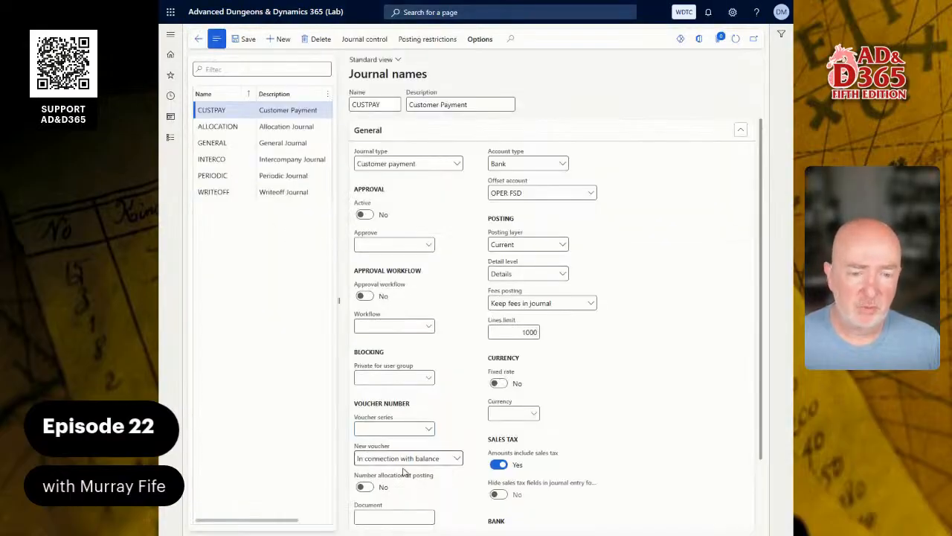
{"action": "type", "text": "CustP"}
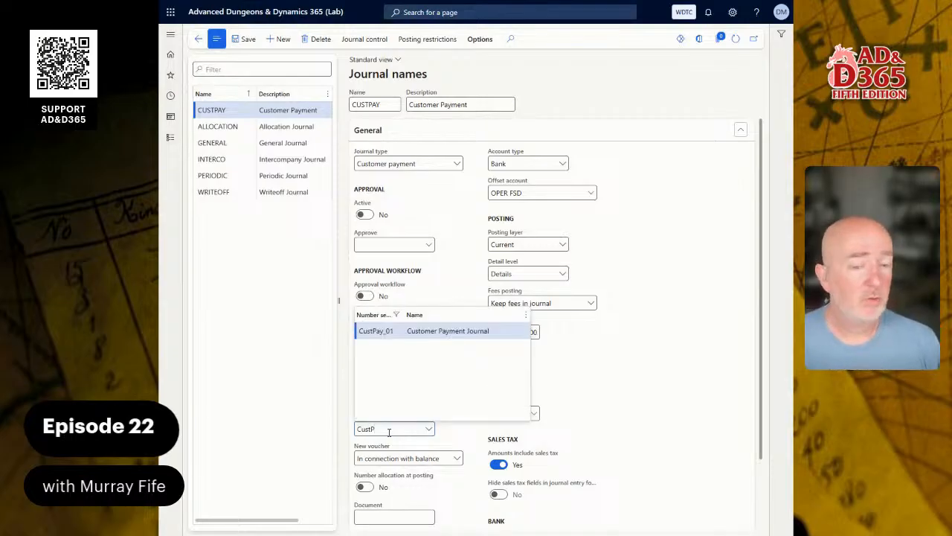
{"action": "key", "text": "Return"}
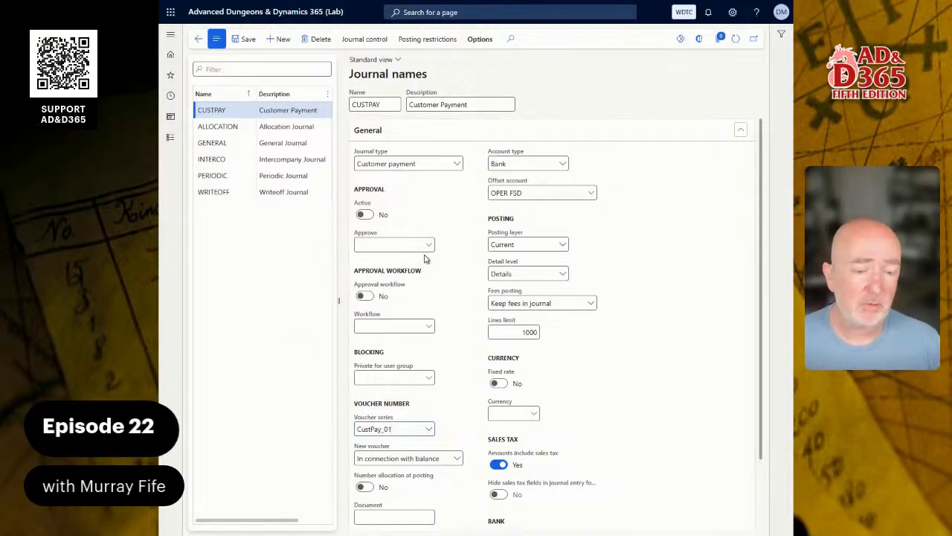
Switch to the Controls guide in Word and check the customer payment journal table and additional tasks
{"action": "mouse_move", "coordinate": [436, 203]}
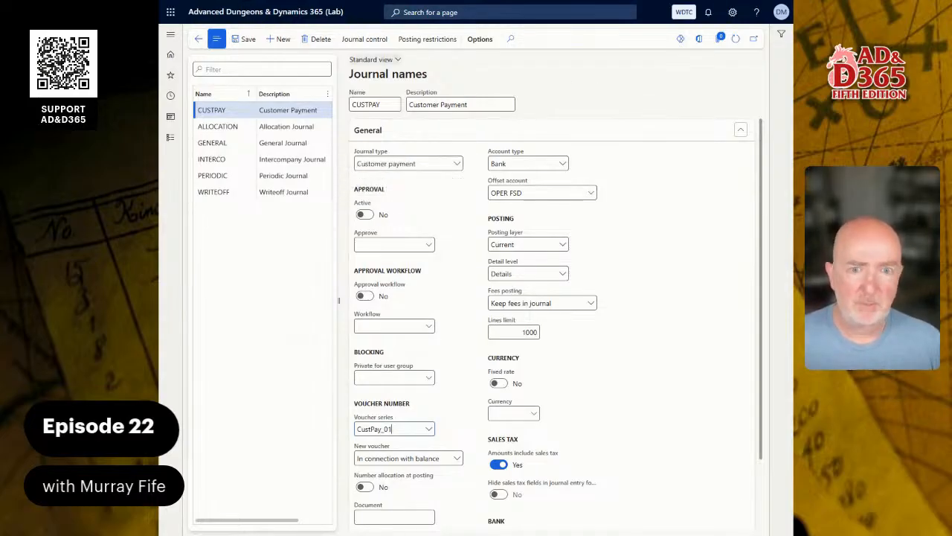
{"action": "left_click", "coordinate": [260, 12]}
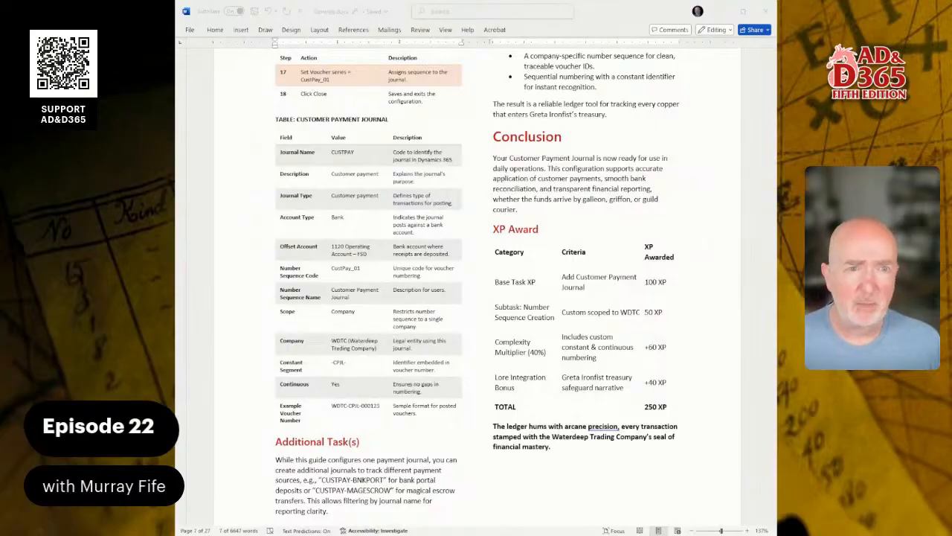
{"action": "scroll", "coordinate": [477, 298], "scroll_direction": "down", "scroll_amount": 7}
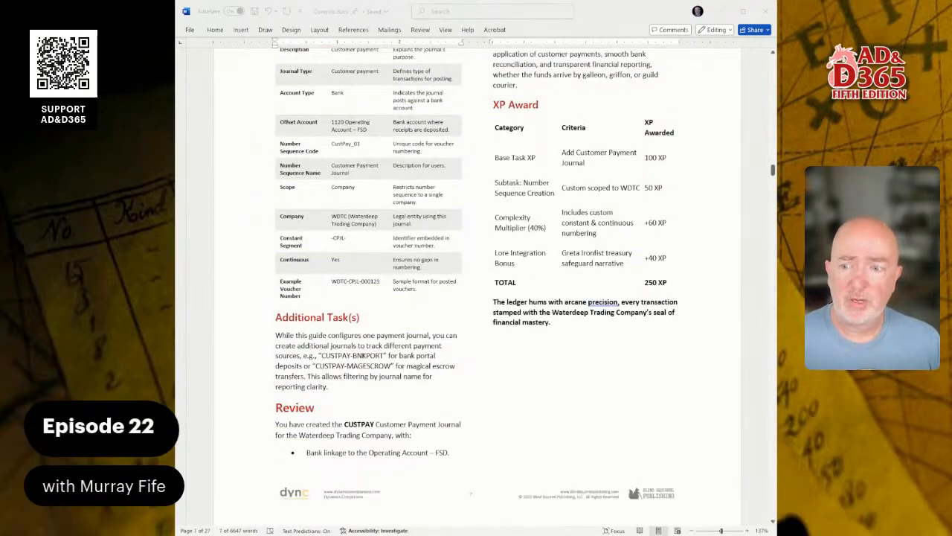
{"action": "scroll", "coordinate": [476, 298], "scroll_direction": "up", "scroll_amount": 5}
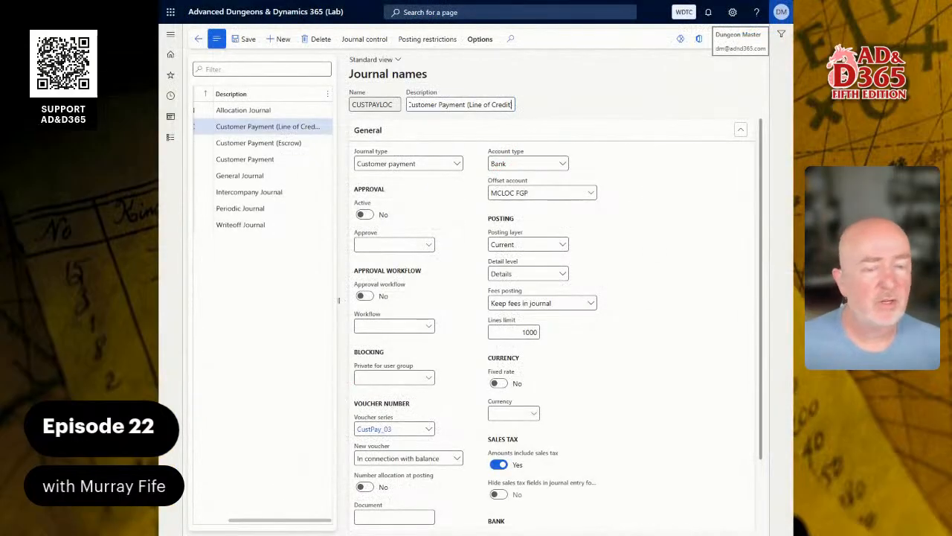
Review the line of credit and escrow customer payment journal names in Dynamics 365
{"action": "left_click", "coordinate": [286, 139]}
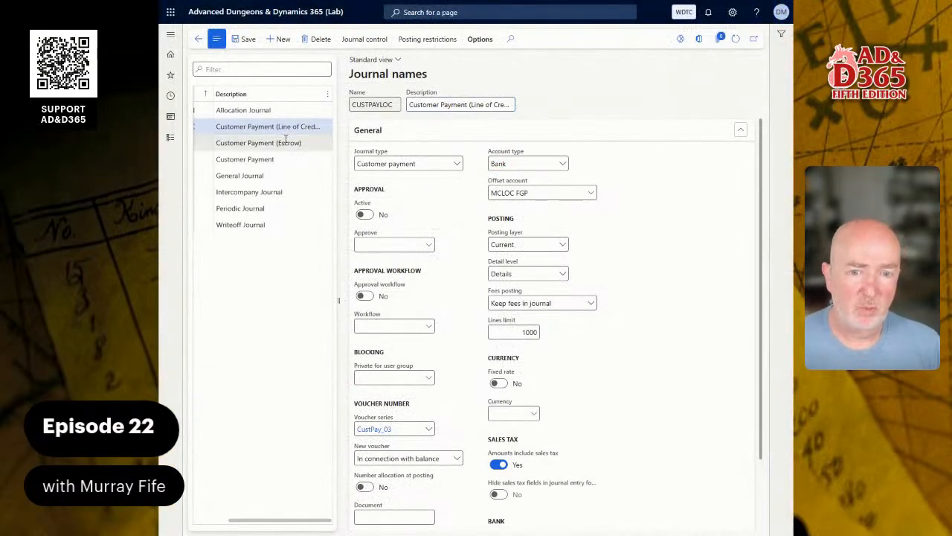
{"action": "left_click", "coordinate": [292, 128]}
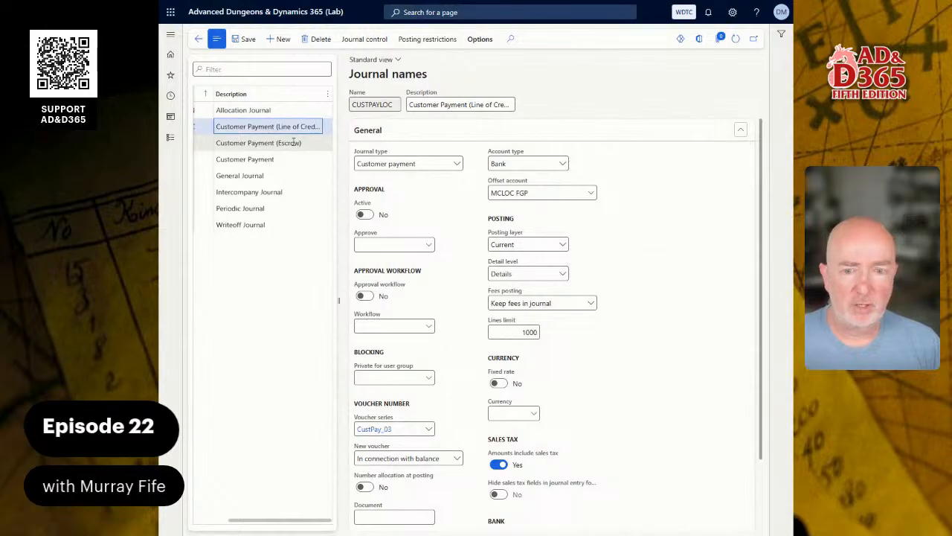
{"action": "left_click", "coordinate": [294, 141]}
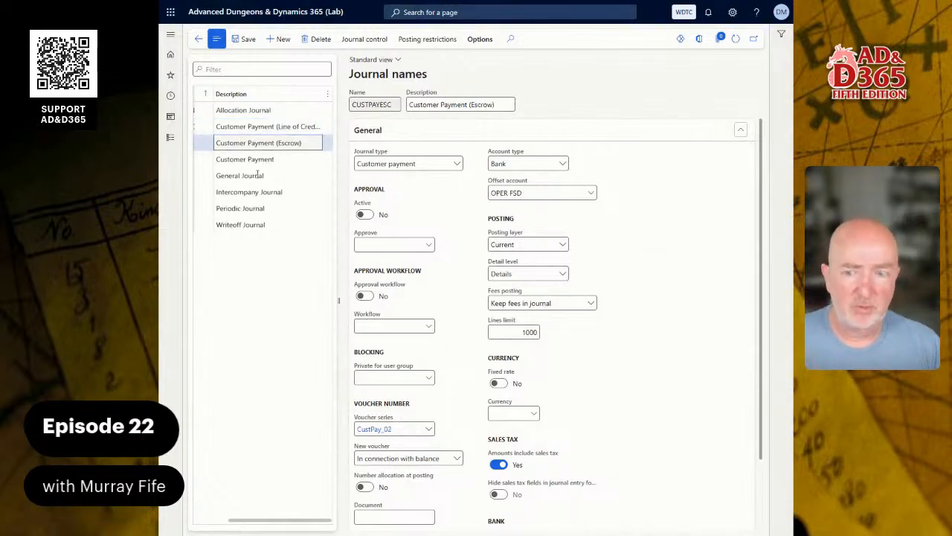
Switch back to the Word guide and read on past the customer payment journal's review and conclusion
{"action": "key", "text": "alt+Tab"}
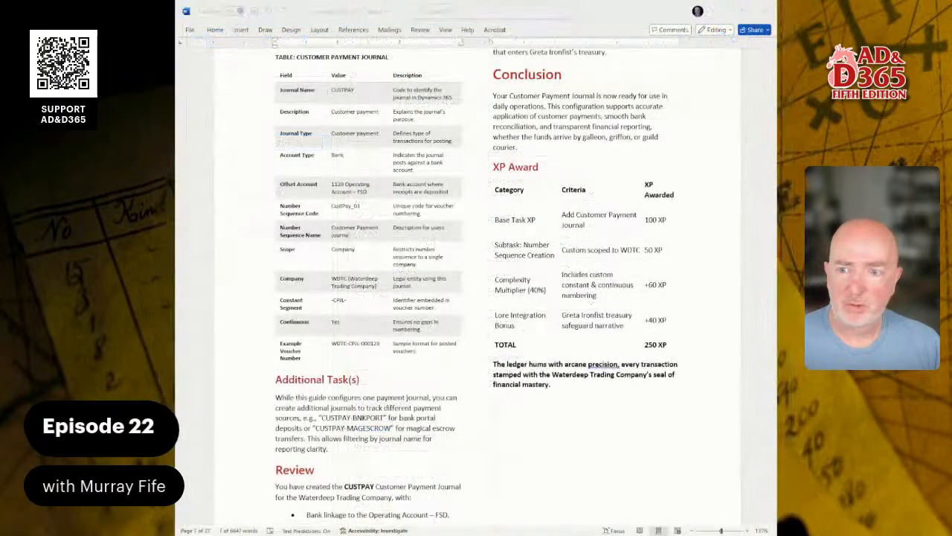
{"action": "scroll", "coordinate": [477, 289], "scroll_direction": "down", "scroll_amount": 7}
{"action": "scroll", "coordinate": [478, 289], "scroll_direction": "down", "scroll_amount": 5}
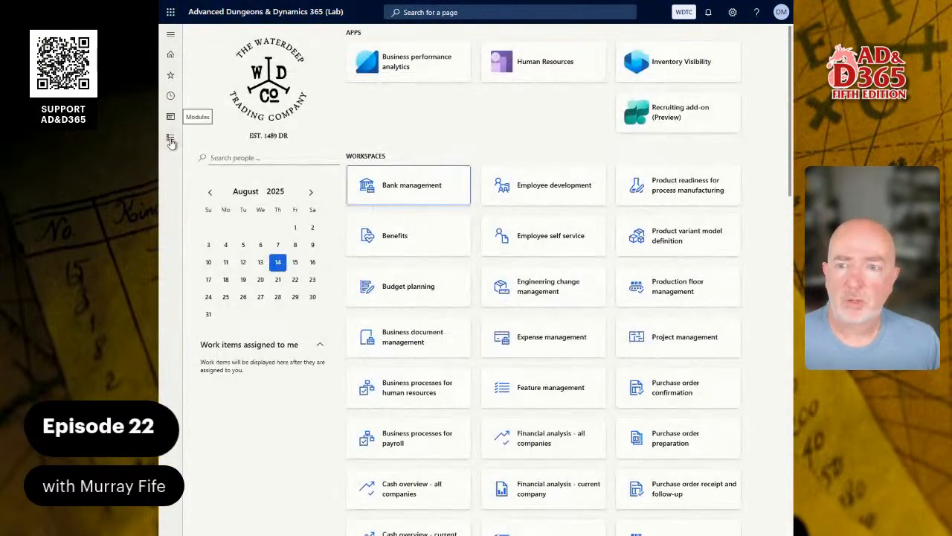
{"action": "left_click", "coordinate": [461, 12]}
{"action": "type", "text": "cust p p"}
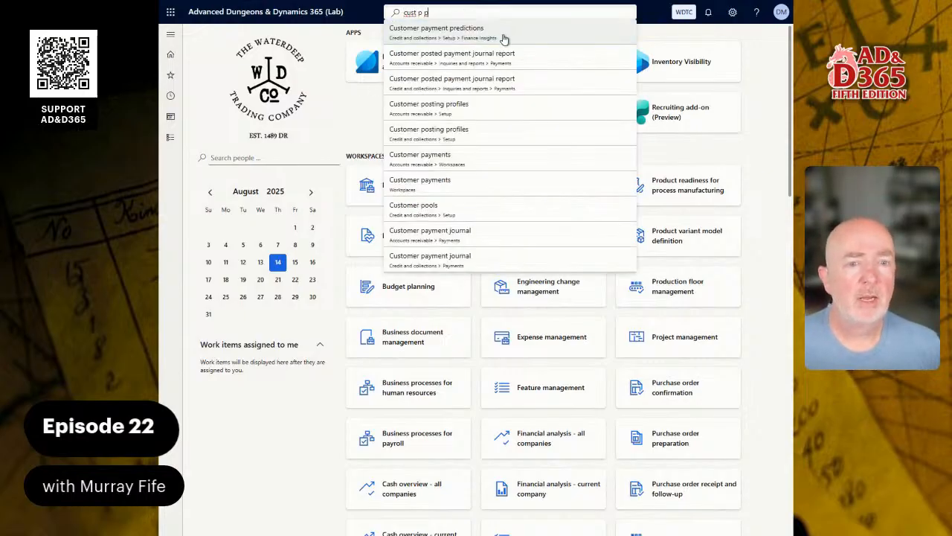
{"action": "type", "text": "ro"}
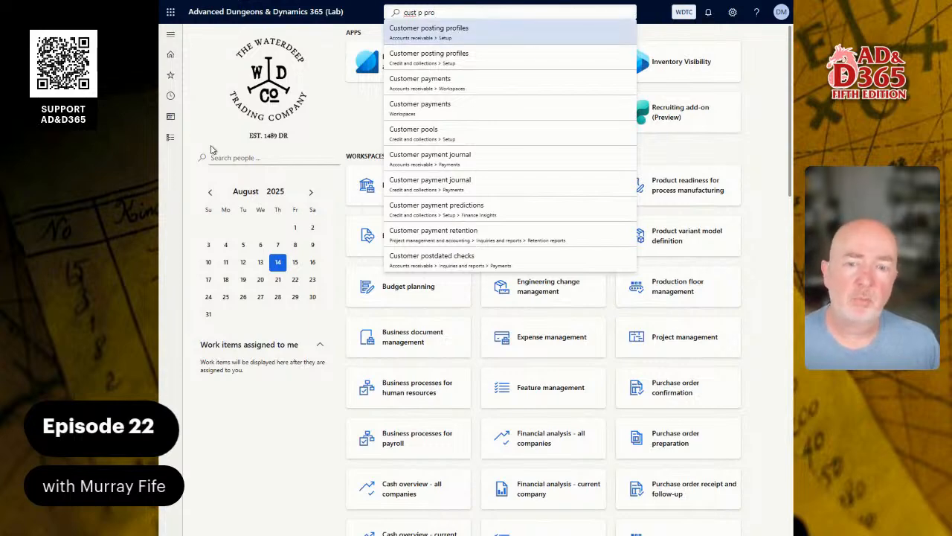
Open Customer posting profiles from the Accounts receivable module's setup pages
{"action": "left_click", "coordinate": [170, 140]}
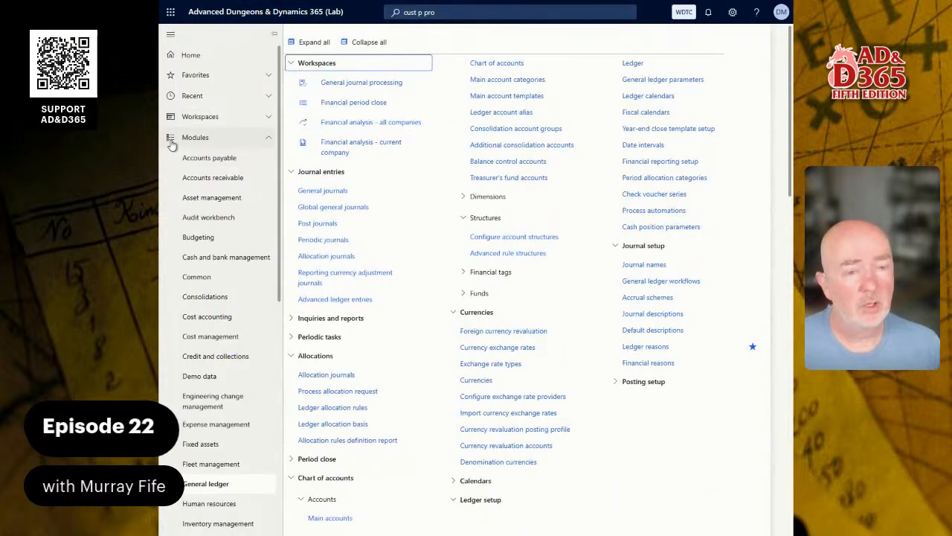
{"action": "left_click", "coordinate": [237, 176]}
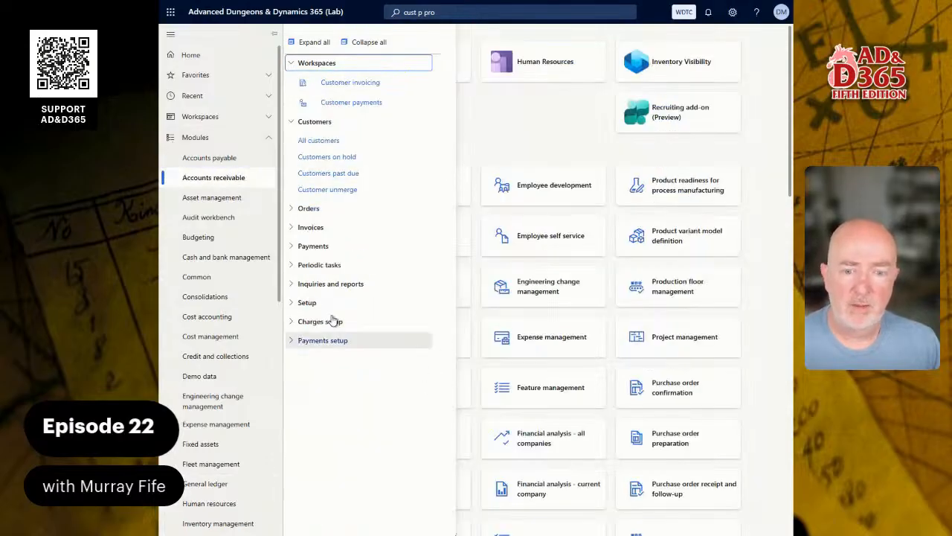
{"action": "left_click", "coordinate": [309, 303]}
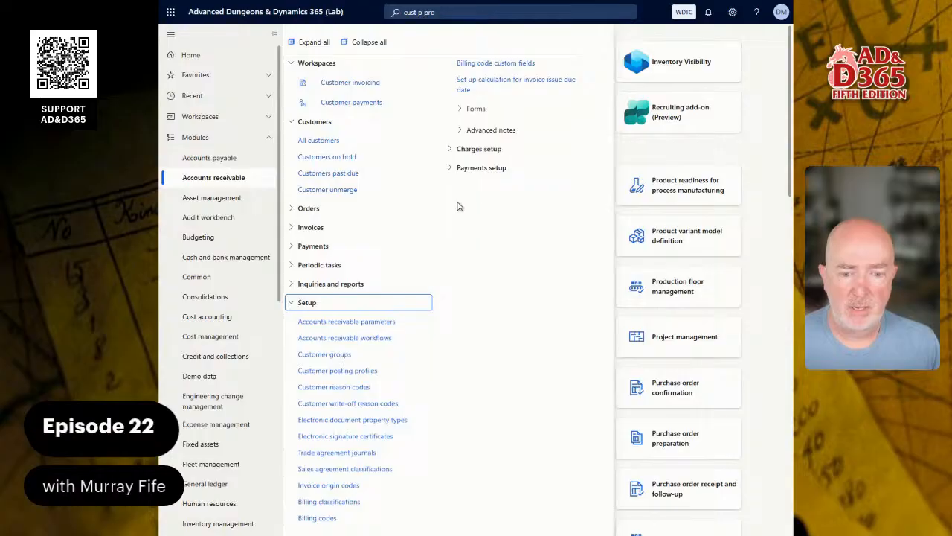
{"action": "left_click", "coordinate": [364, 374]}
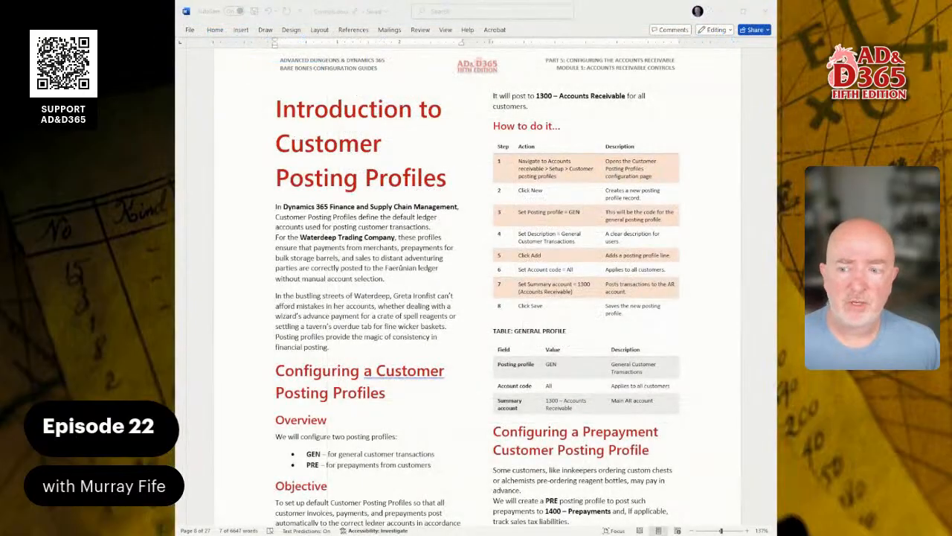
Return to Dynamics 365 and create the customer posting profile GENERAL with the description General Posting Profile, saving the record
{"action": "scroll", "coordinate": [476, 297], "scroll_direction": "down", "scroll_amount": 3}
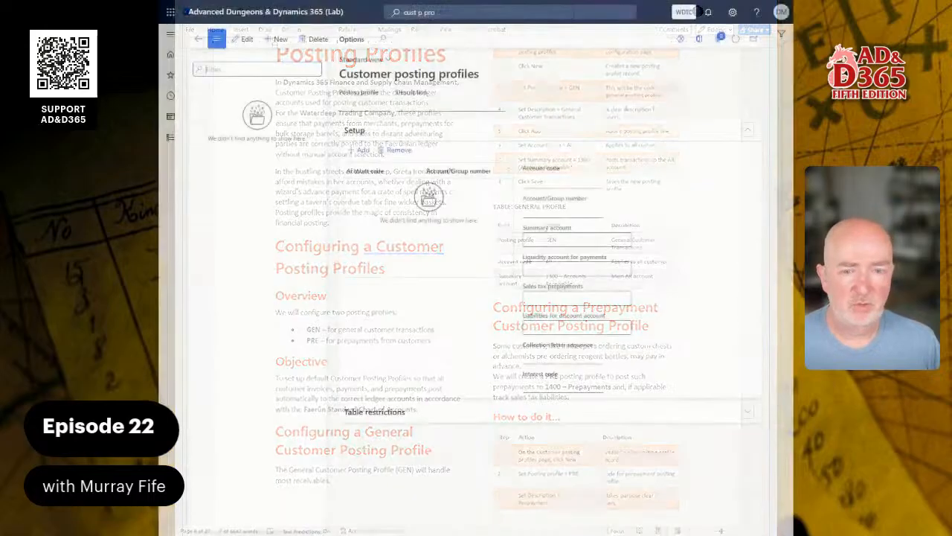
{"action": "left_click", "coordinate": [279, 39]}
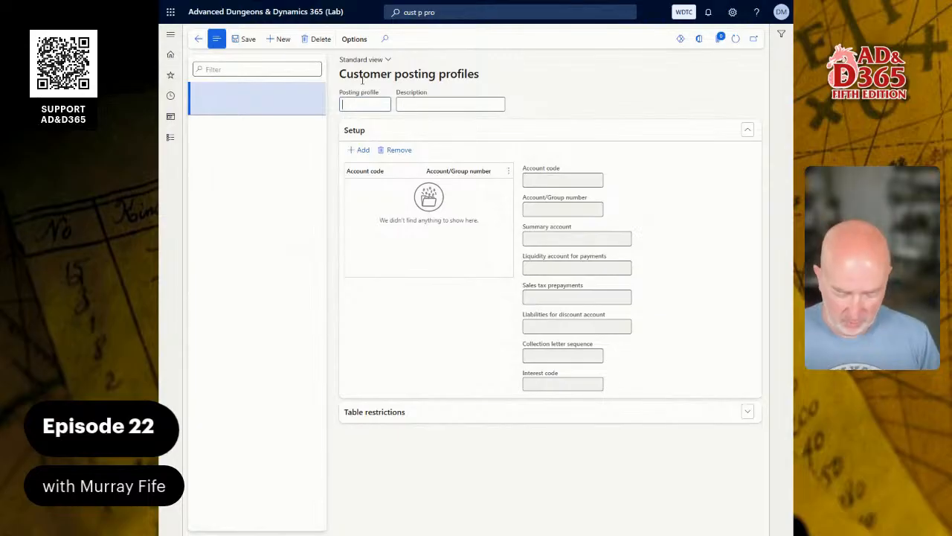
{"action": "type", "text": "GEN"}
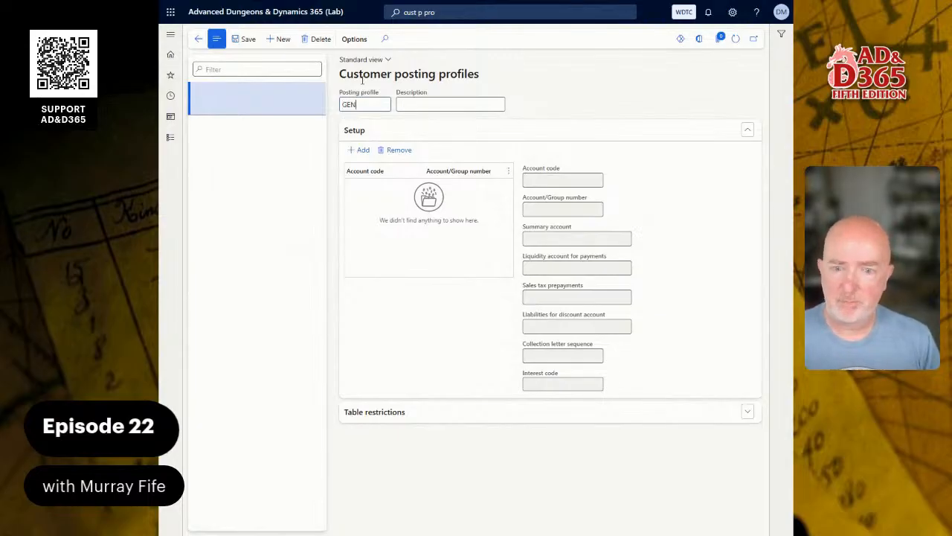
{"action": "type", "text": "ERAL"}
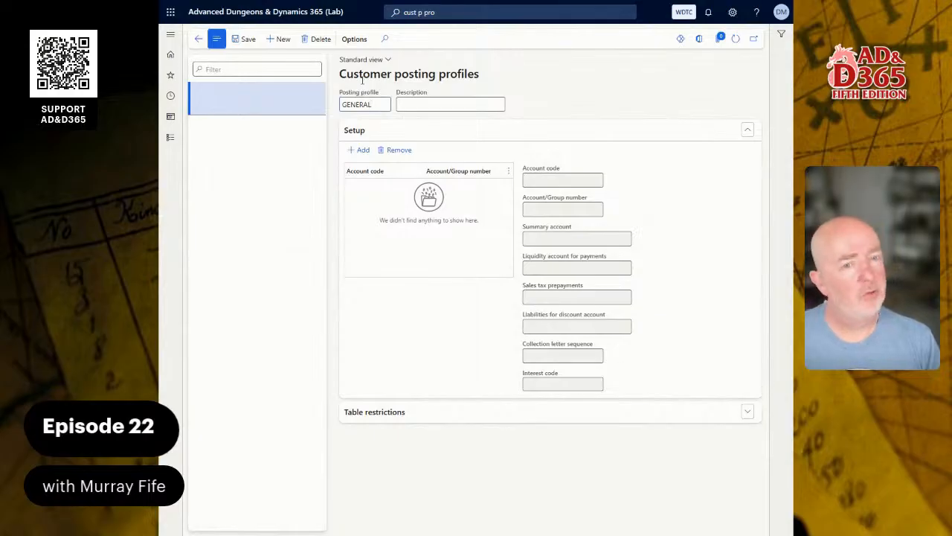
{"action": "key", "text": "Tab"}
{"action": "type", "text": "General Posting Pro"}
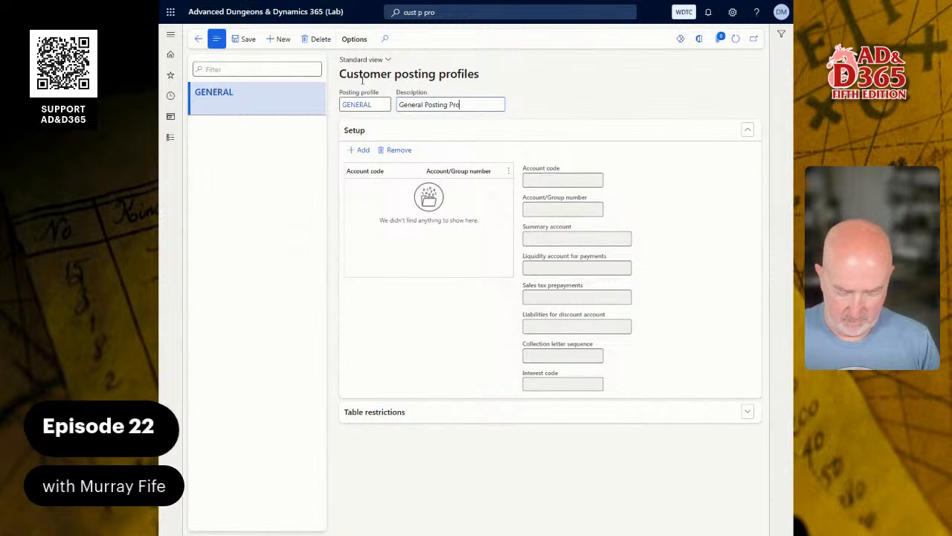
{"action": "type", "text": "file"}
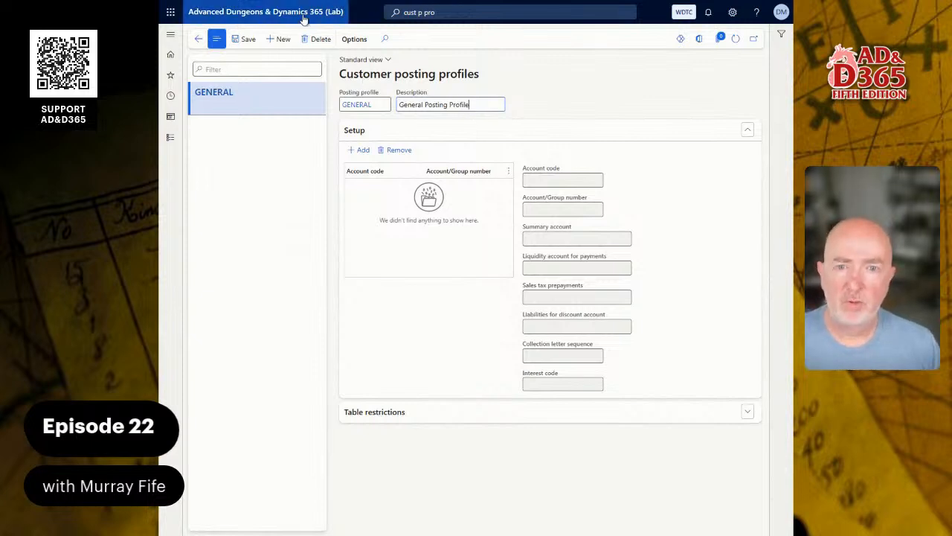
{"action": "left_click", "coordinate": [247, 40]}
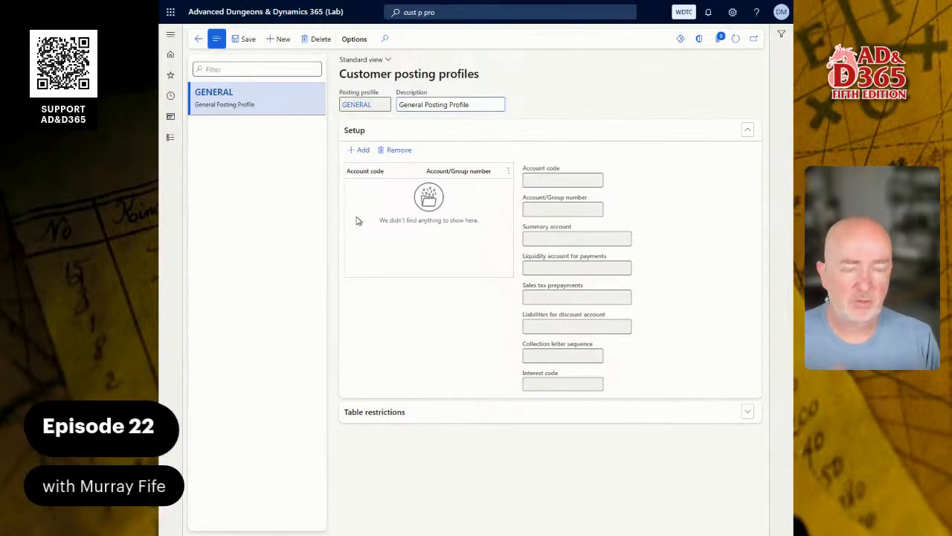
Add a setup line to the GENERAL posting profile with the account code All
{"action": "left_click", "coordinate": [358, 151]}
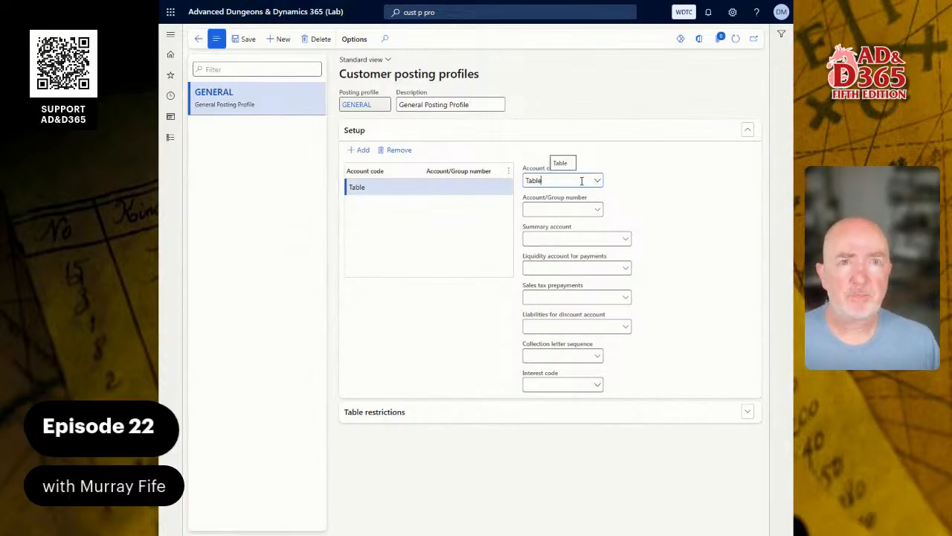
{"action": "left_click", "coordinate": [599, 211]}
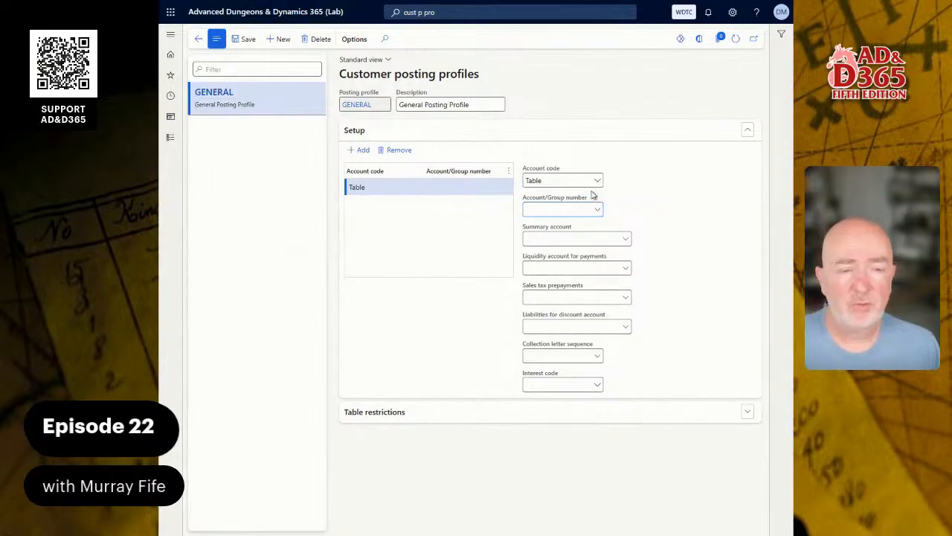
{"action": "left_click", "coordinate": [596, 183]}
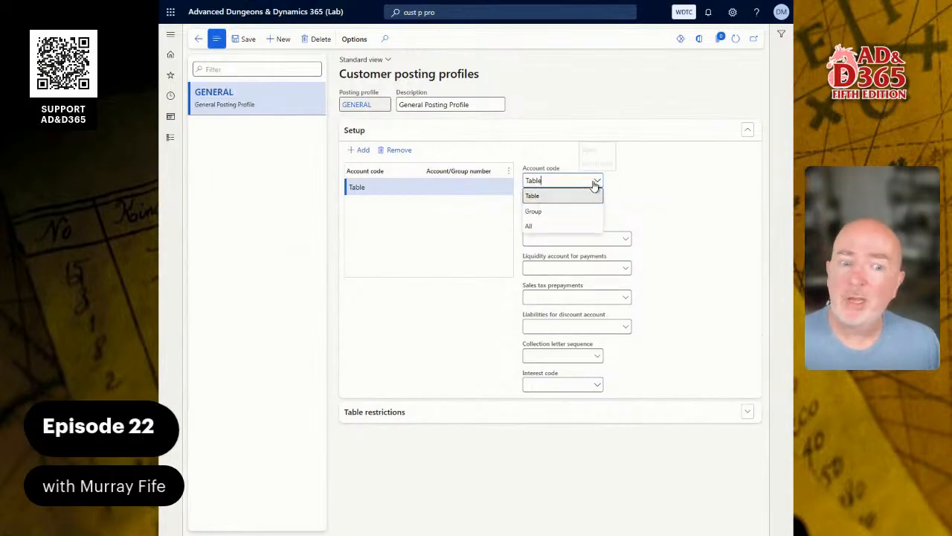
{"action": "left_click", "coordinate": [546, 226]}
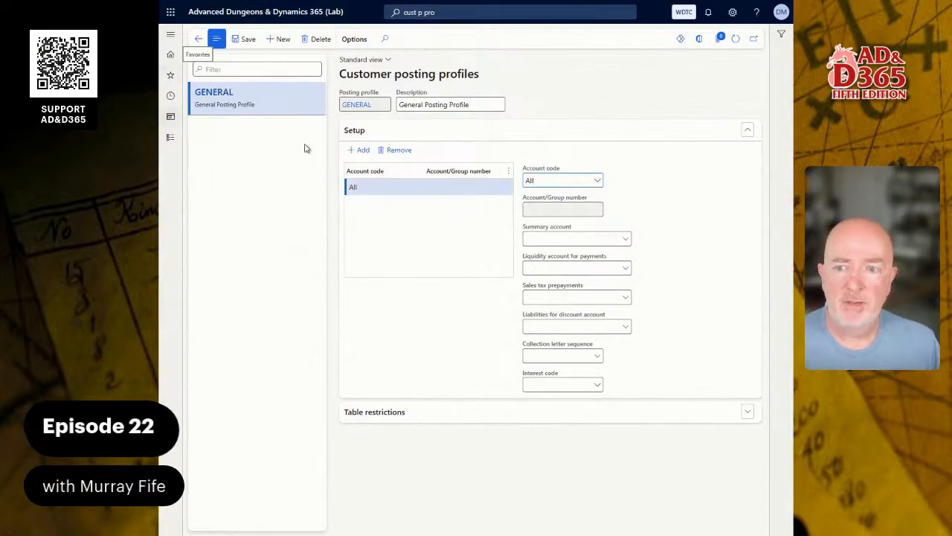
Set the summary account of the GENERAL profile's All line to 1200, Accounts Receivable
{"action": "left_click", "coordinate": [595, 238]}
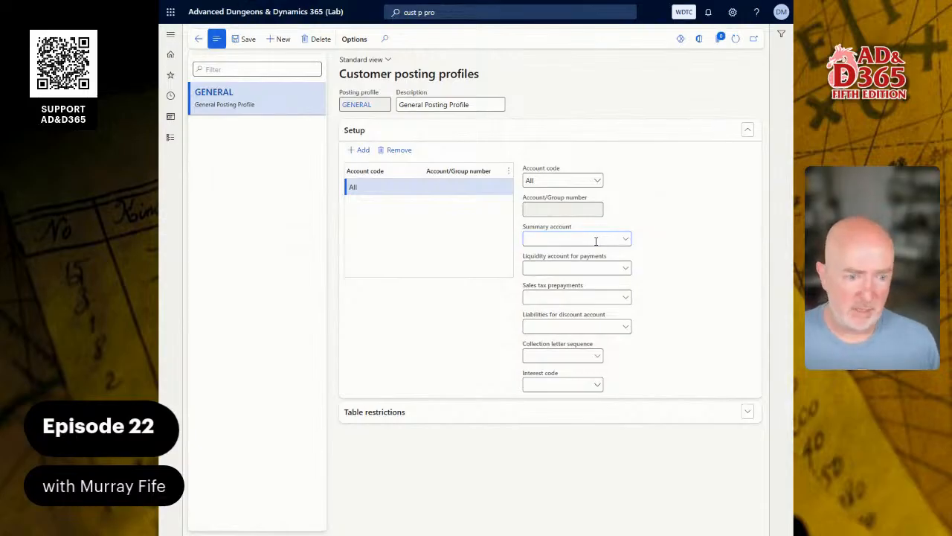
{"action": "type", "text": "1300"}
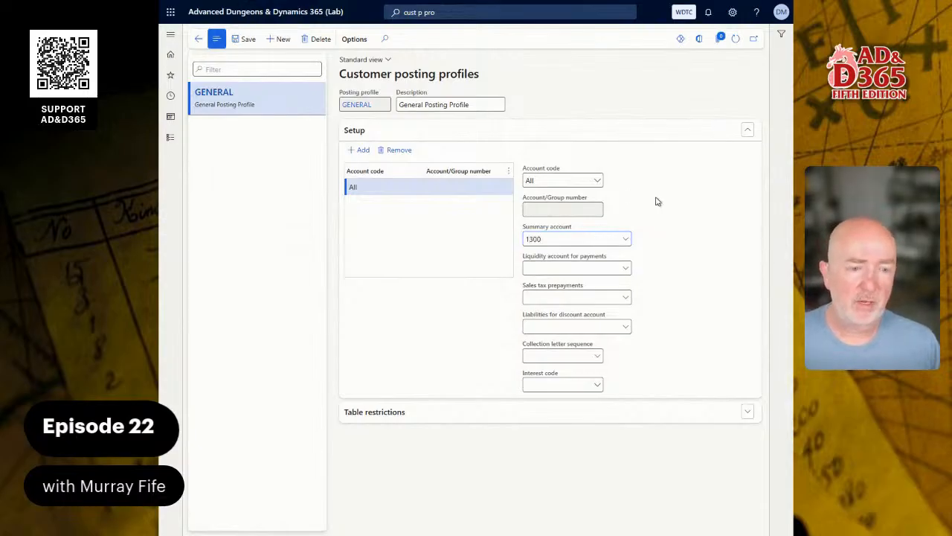
{"action": "left_click", "coordinate": [626, 239]}
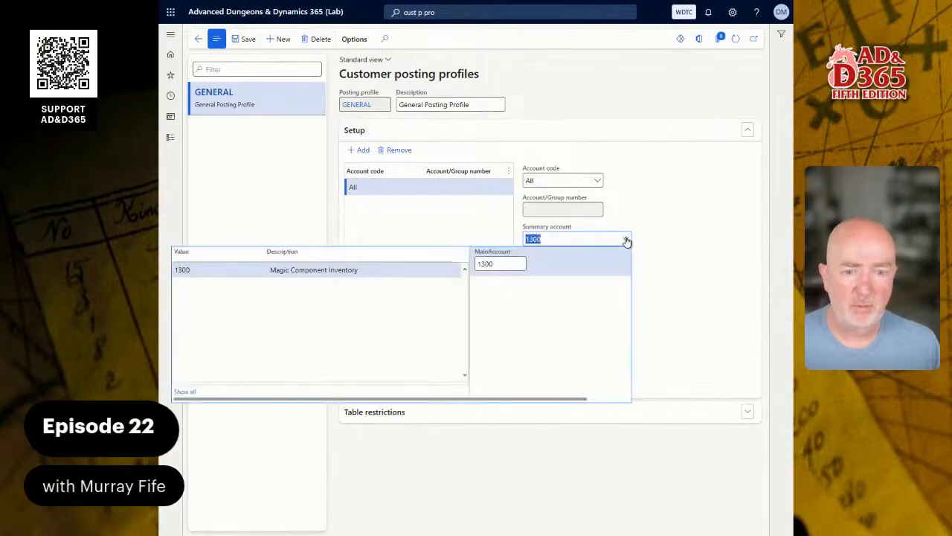
{"action": "type", "text": "acc"}
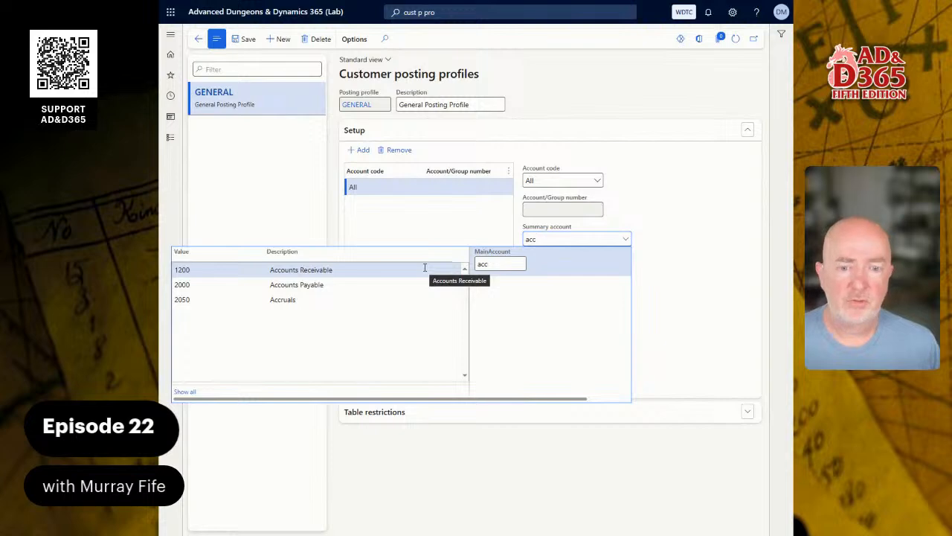
{"action": "left_click", "coordinate": [334, 270]}
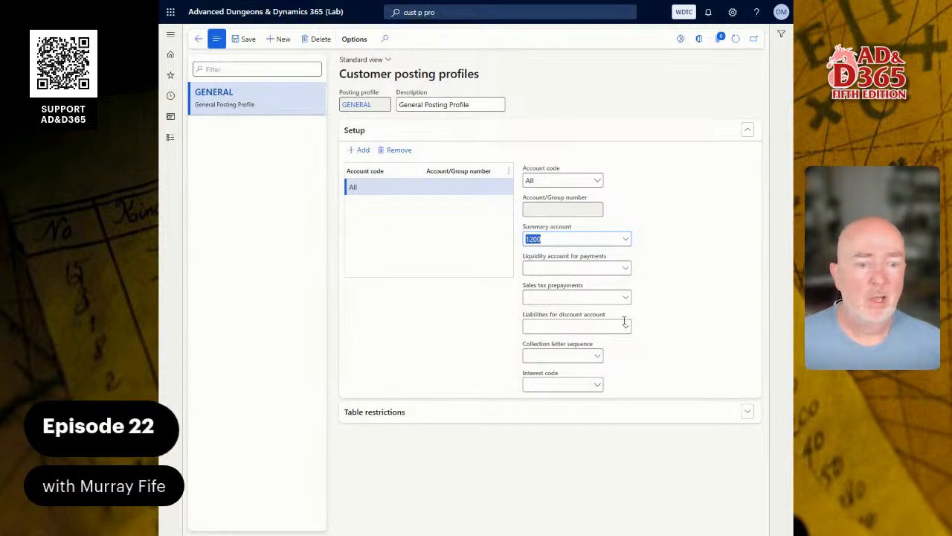
{"action": "left_click", "coordinate": [596, 358]}
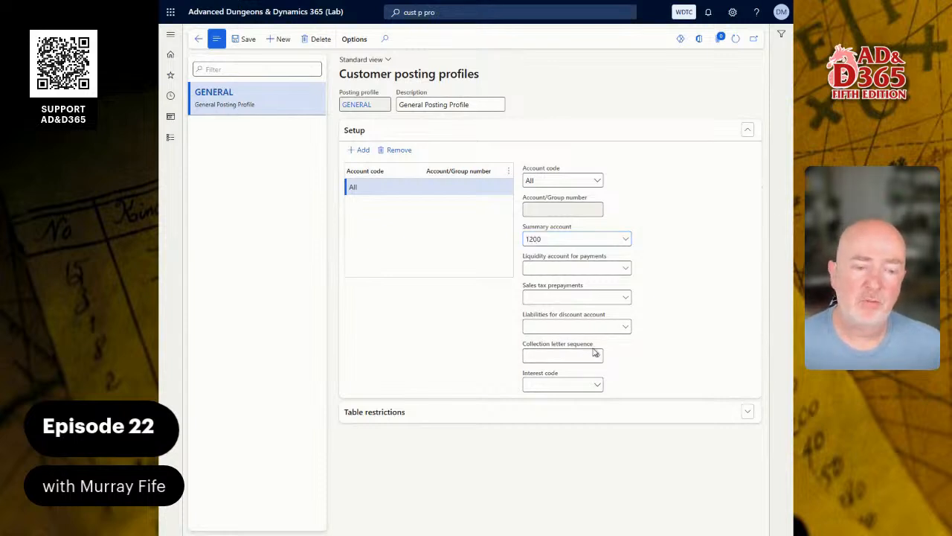
{"action": "left_click", "coordinate": [597, 360]}
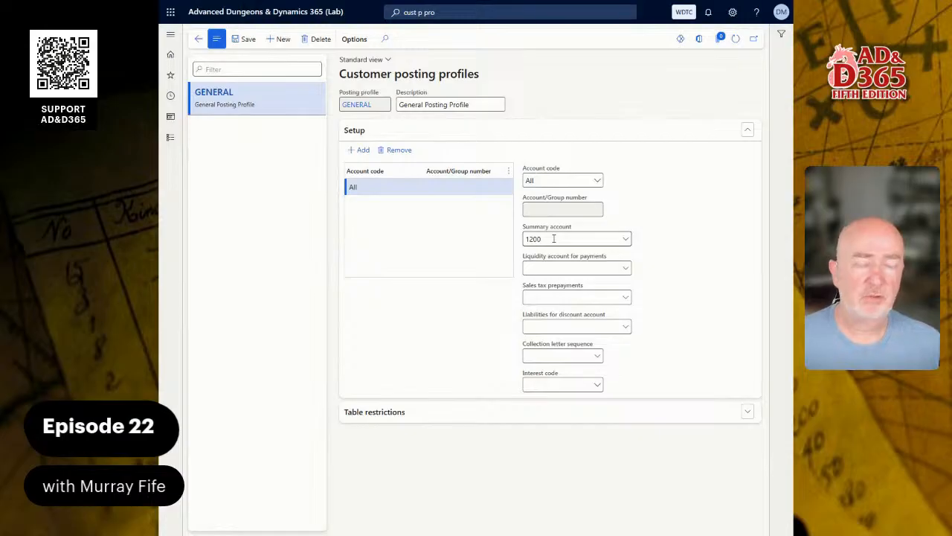
{"action": "mouse_move", "coordinate": [553, 239]}
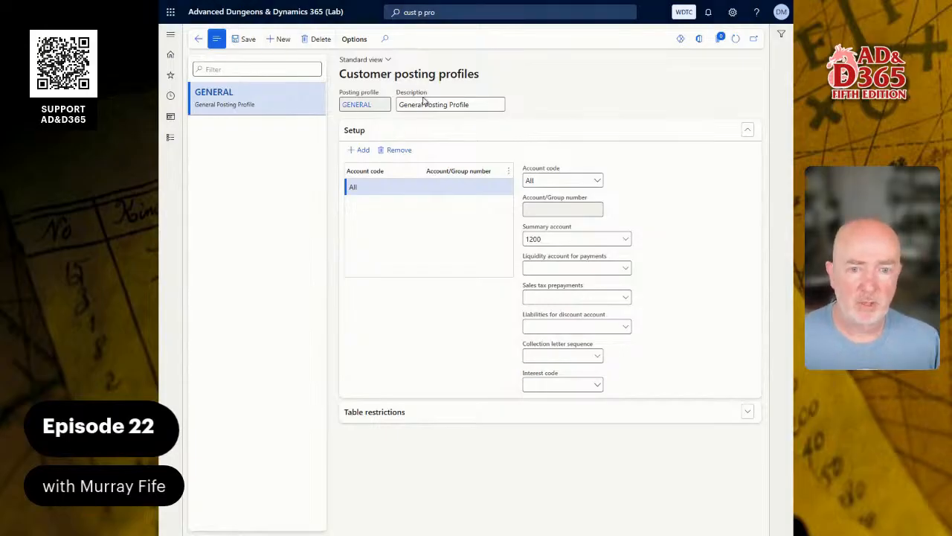
Create the customer posting profile PREPAYMENT with the description Prepayment Posting Profile and save it
{"action": "key", "text": "alt+n"}
{"action": "type", "text": "PREPAYMENT"}
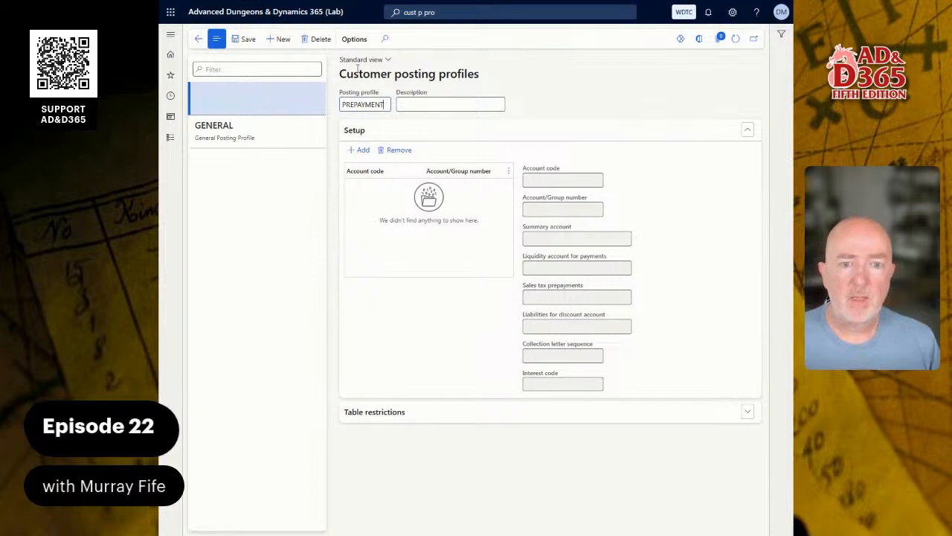
{"action": "key", "text": "Tab"}
{"action": "type", "text": "Pr"}
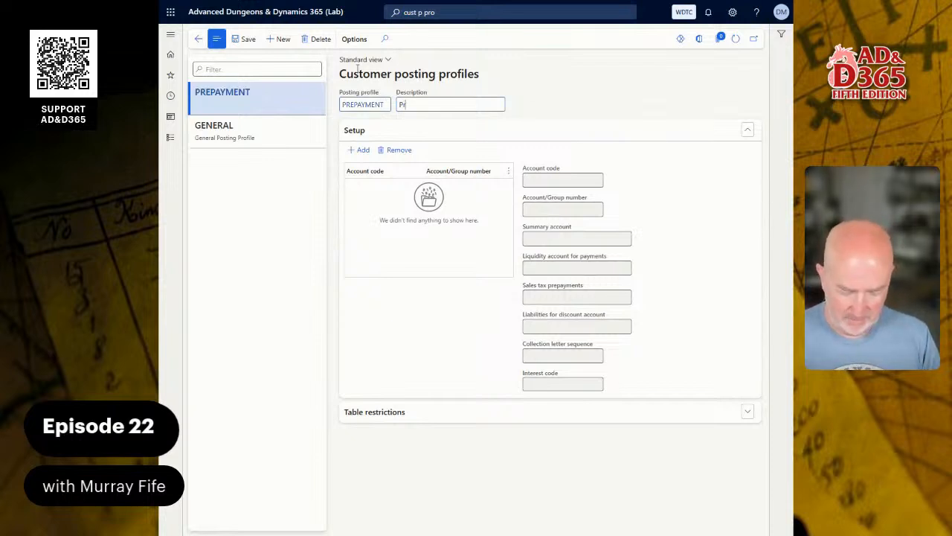
{"action": "type", "text": "epayment Pos"}
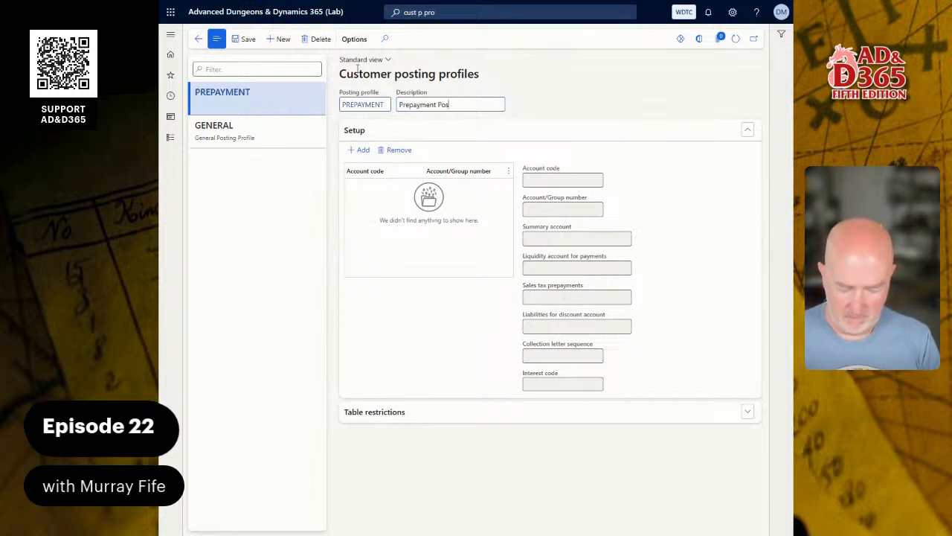
{"action": "type", "text": "ting Prfile"}
{"action": "key", "text": "Tab"}
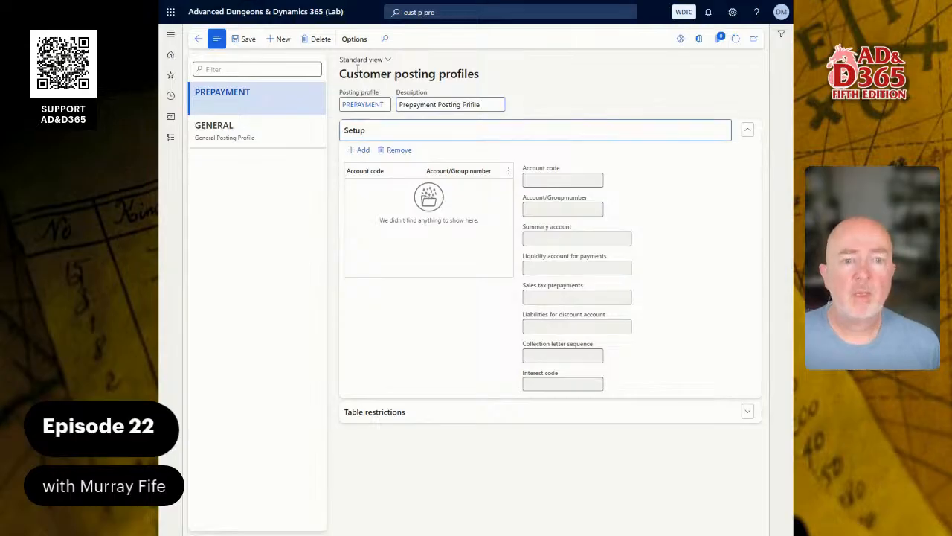
{"action": "key", "text": "shift+Tab"}
{"action": "key", "text": "End"}
{"action": "key", "text": "BackSpace"}
{"action": "key", "text": "BackSpace"}
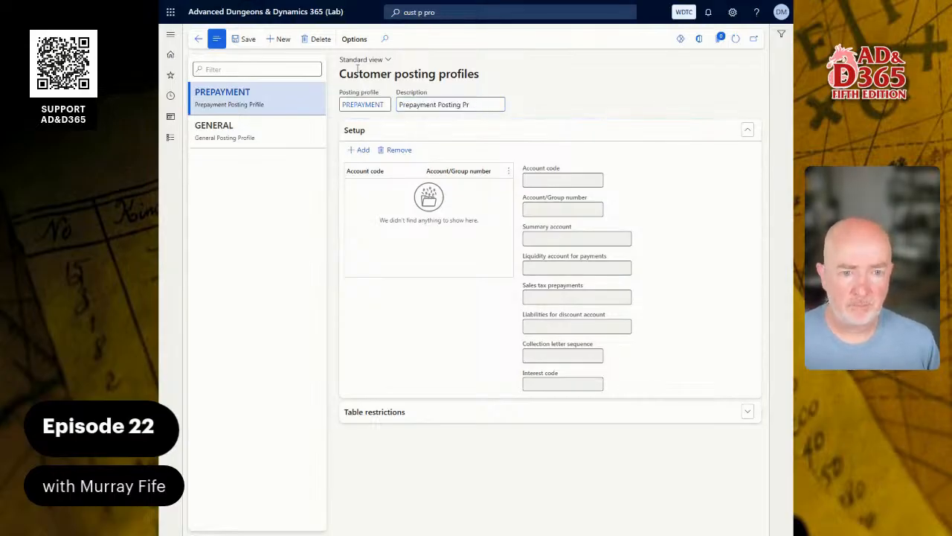
{"action": "type", "text": "ofile"}
{"action": "key", "text": "Tab"}
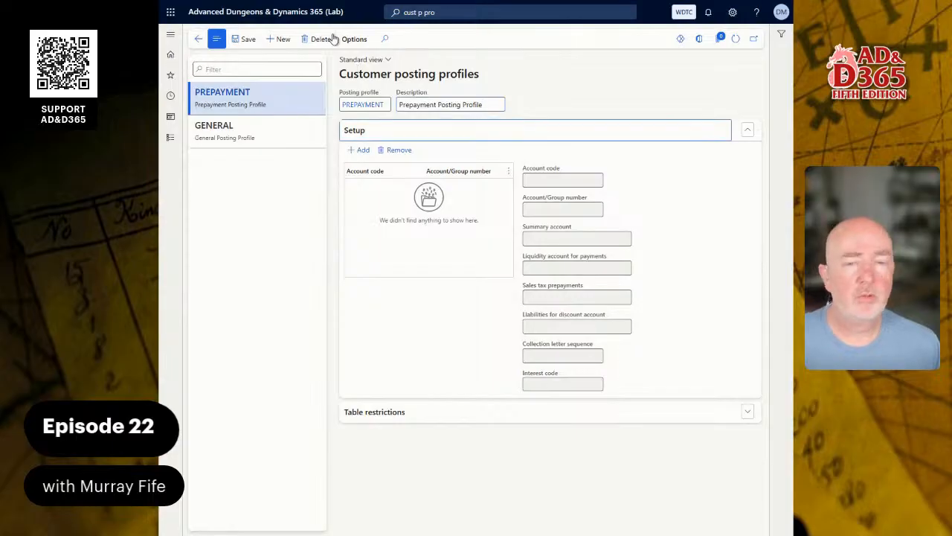
{"action": "left_click", "coordinate": [247, 39]}
Add a setup line to the PREPAYMENT posting profile with the account code All
{"action": "left_click", "coordinate": [363, 150]}
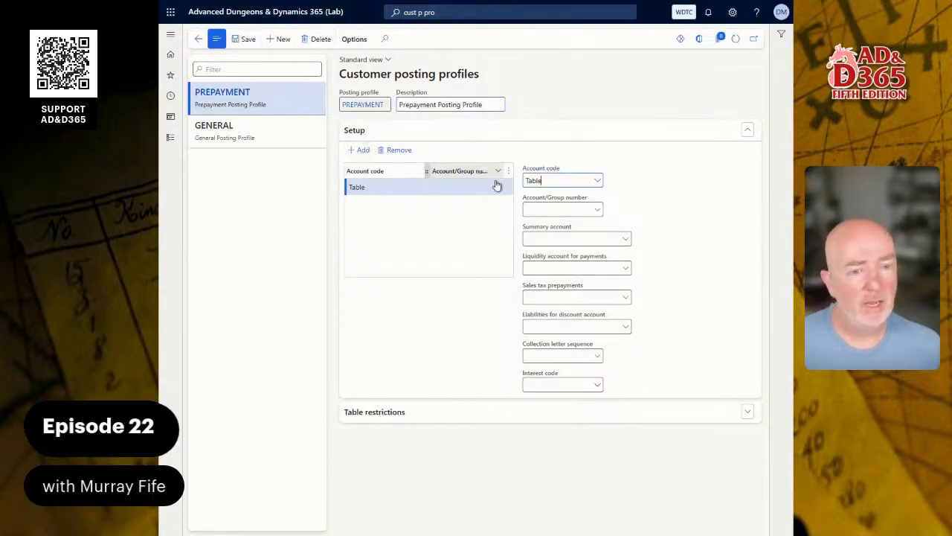
{"action": "left_click", "coordinate": [599, 183]}
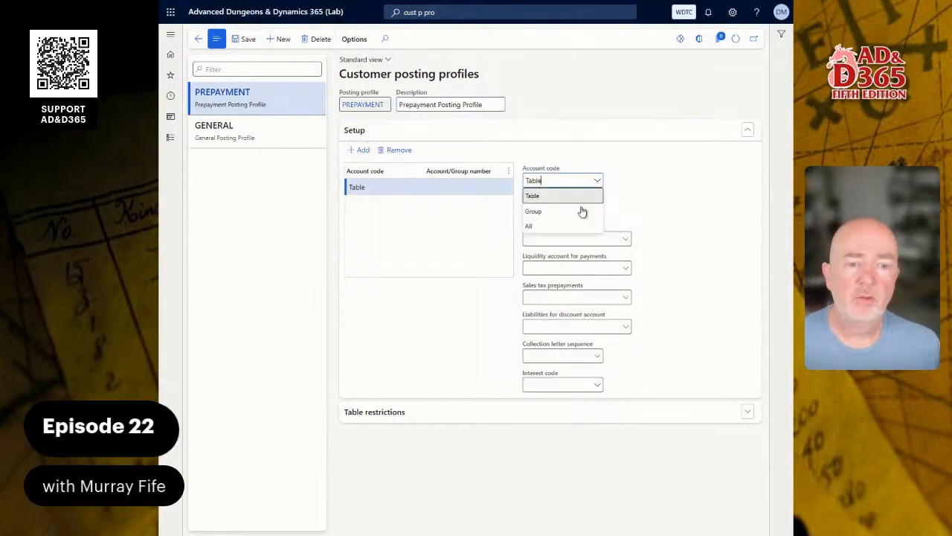
{"action": "left_click", "coordinate": [547, 228]}
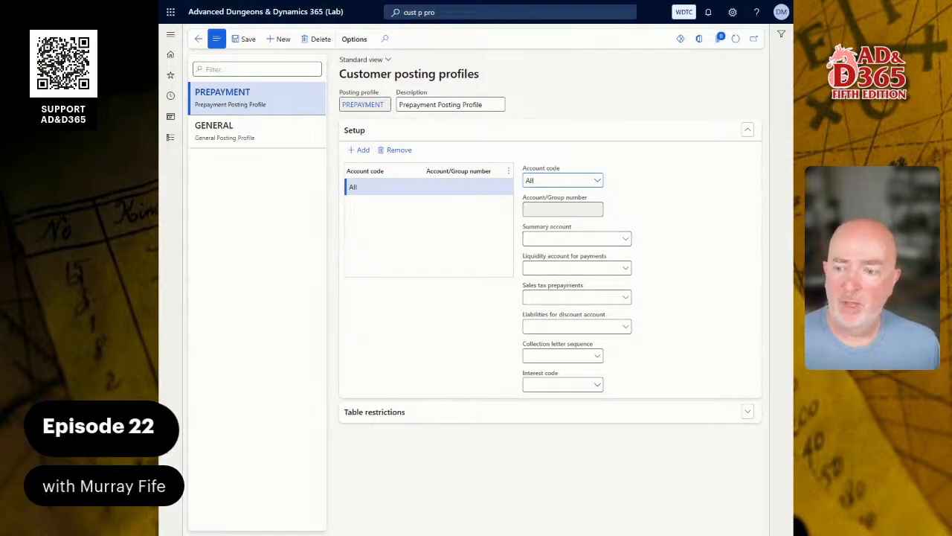
{"action": "left_click", "coordinate": [540, 230]}
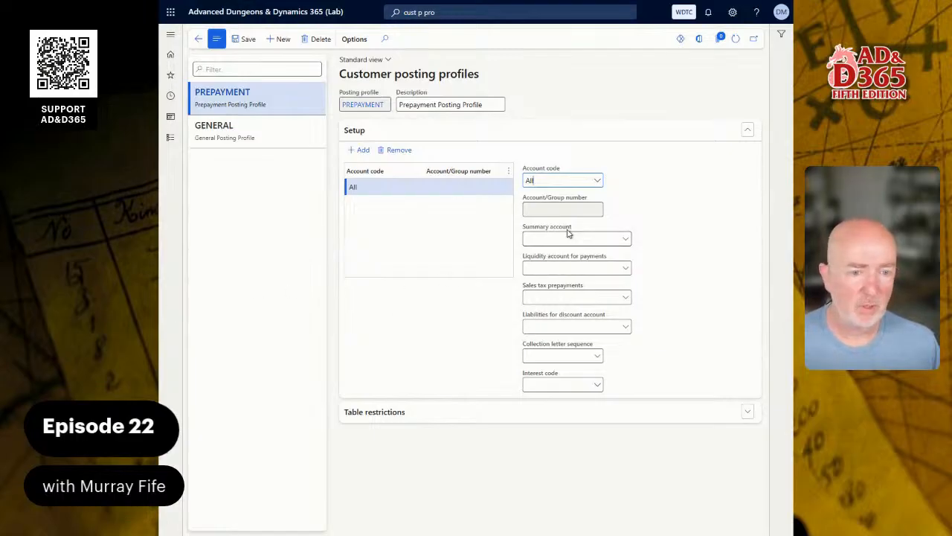
{"action": "type", "text": "pre"}
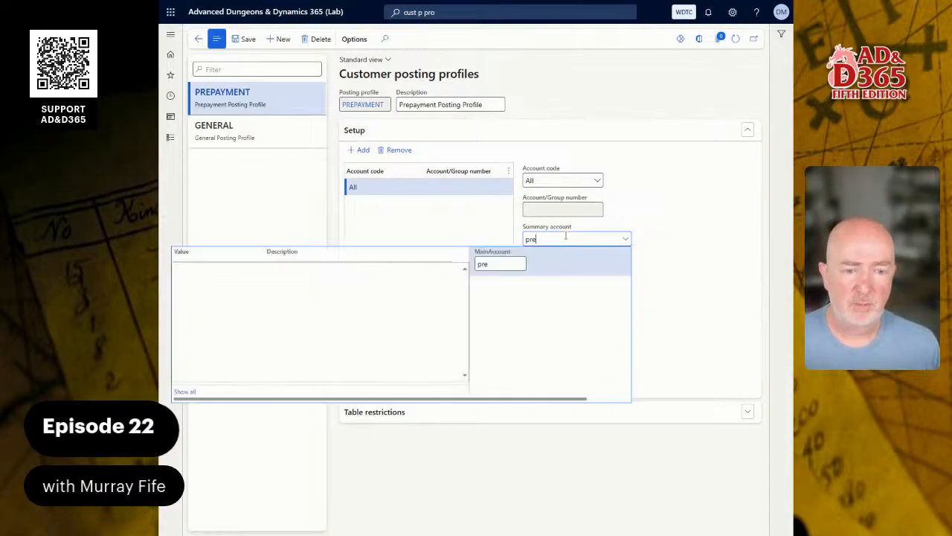
{"action": "key", "text": "BackSpace"}
{"action": "key", "text": "BackSpace"}
{"action": "type", "text": "pr"}
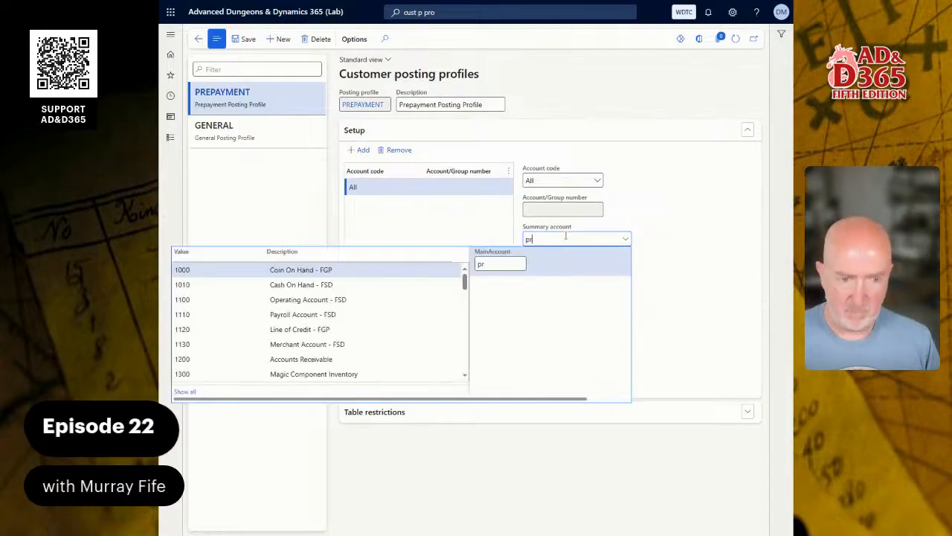
{"action": "key", "text": "BackSpace"}
{"action": "key", "text": "BackSpace"}
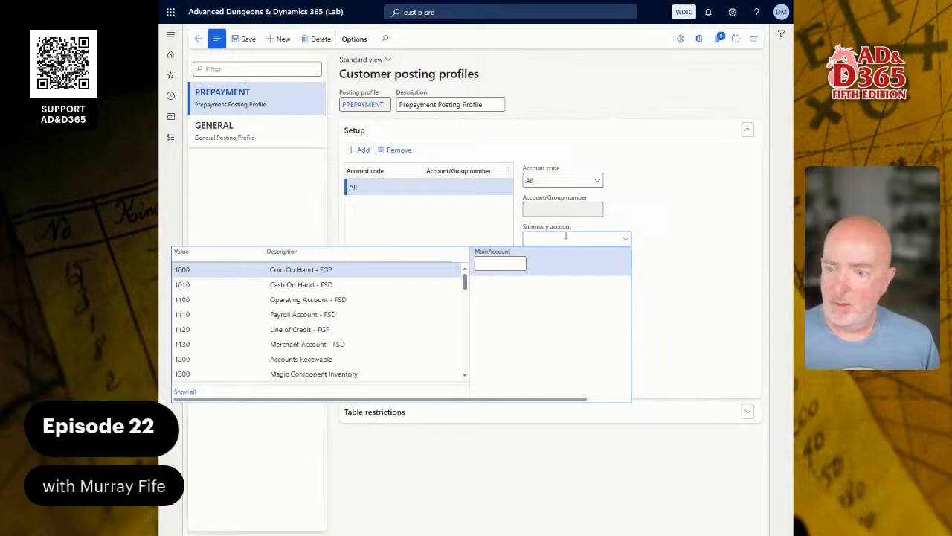
{"action": "type", "text": "1400"}
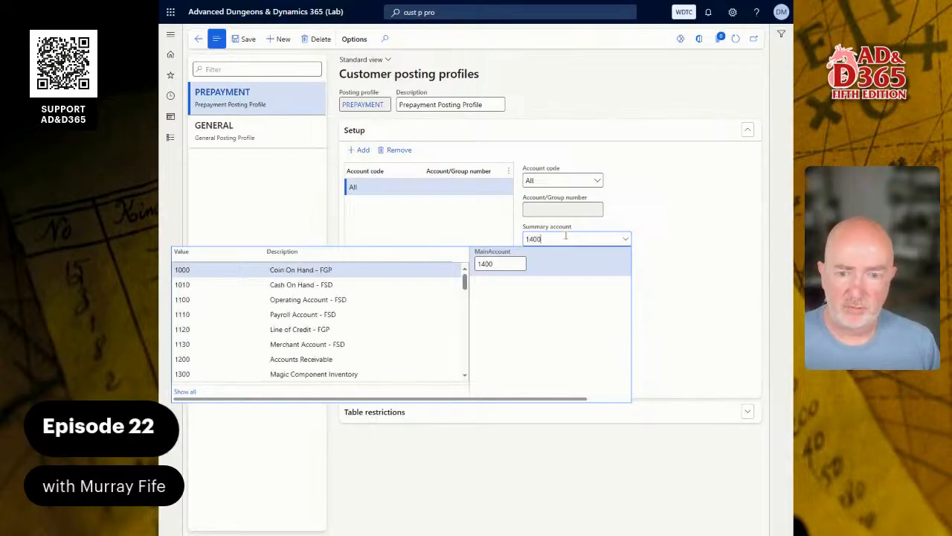
{"action": "key", "text": "BackSpace"}
{"action": "key", "text": "BackSpace"}
{"action": "key", "text": "BackSpace"}
{"action": "key", "text": "BackSpace"}
Set the summary account of the PREPAYMENT profile's All line to 1200 and save the profile
{"action": "type", "text": "1200"}
{"action": "key", "text": "Return"}
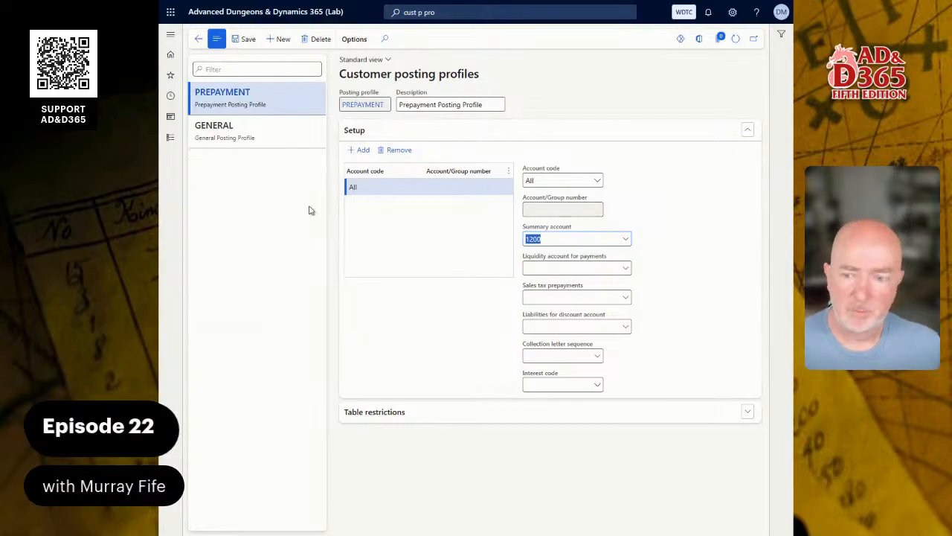
{"action": "left_click", "coordinate": [239, 43]}
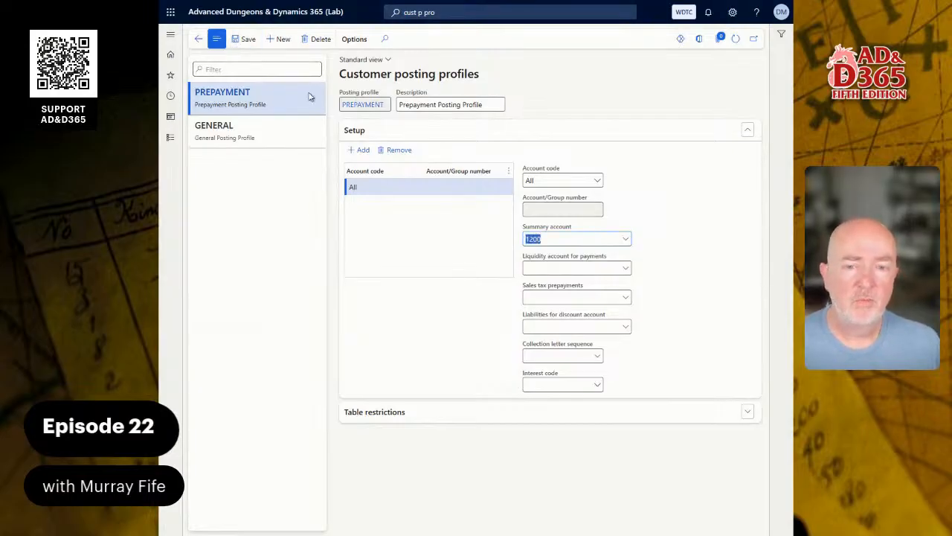
Set the sales tax prepayments account of the PREPAYMENT profile's All line to 2450, Other Tax Payable
{"action": "mouse_move", "coordinate": [161, 194]}
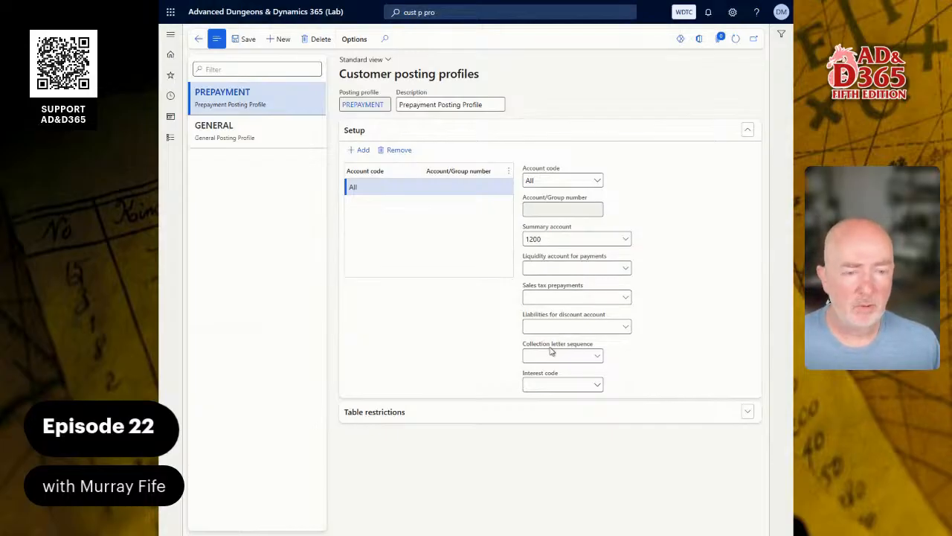
{"action": "left_click", "coordinate": [565, 295]}
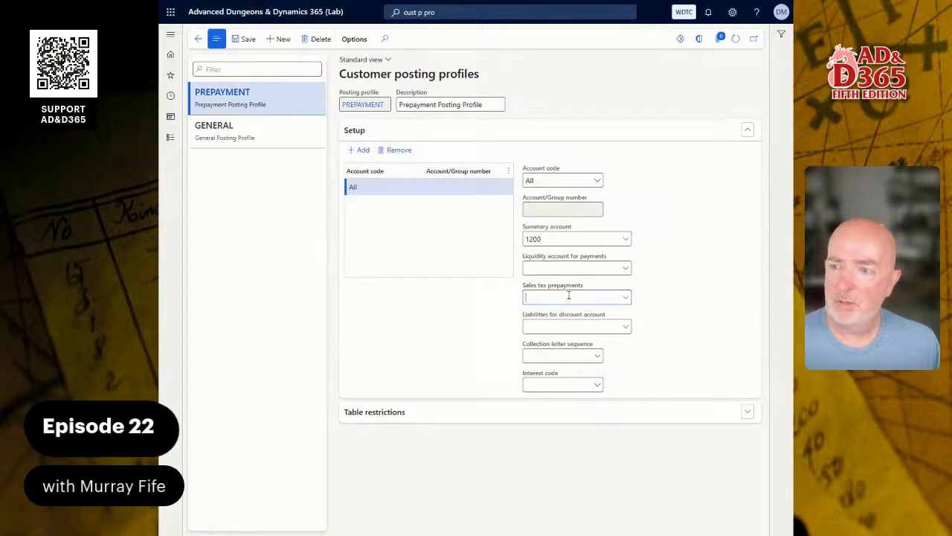
{"action": "type", "text": "22"}
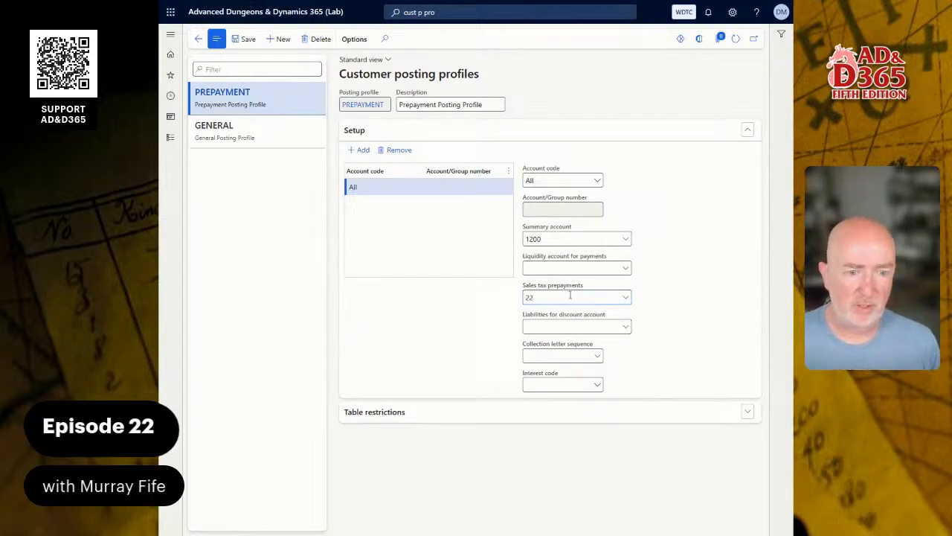
{"action": "key", "text": "BackSpace"}
{"action": "key", "text": "Down"}
{"action": "key", "text": "Down"}
{"action": "key", "text": "Up"}
{"action": "key", "text": "Up"}
{"action": "key", "text": "Down"}
{"action": "key", "text": "Down"}
{"action": "key", "text": "Down"}
{"action": "key", "text": "Down"}
{"action": "key", "text": "Down"}
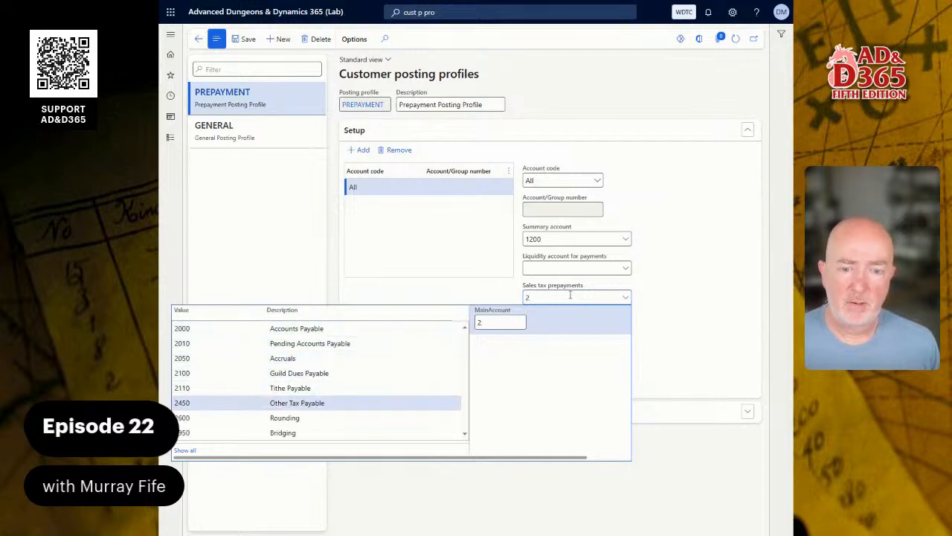
{"action": "key", "text": "Down"}
{"action": "key", "text": "Down"}
{"action": "key", "text": "Up"}
{"action": "key", "text": "Up"}
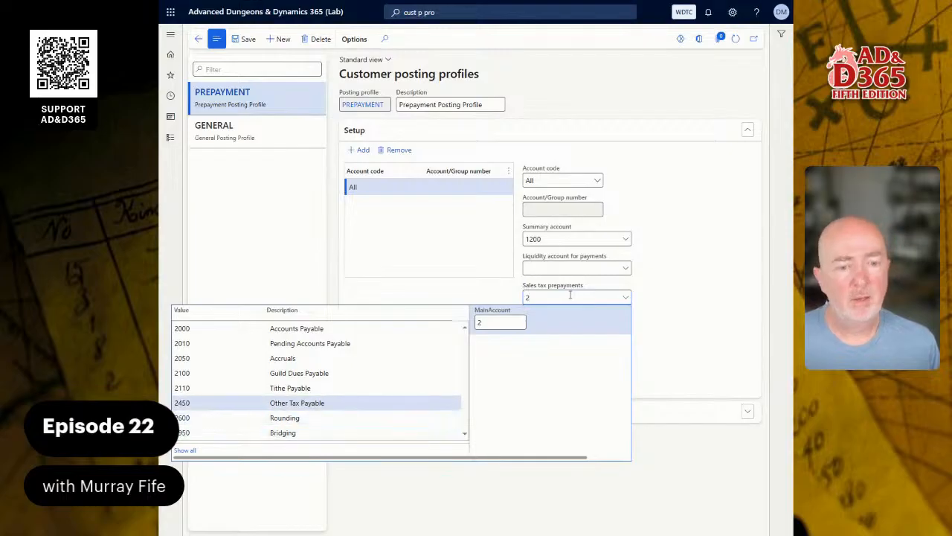
{"action": "key", "text": "Return"}
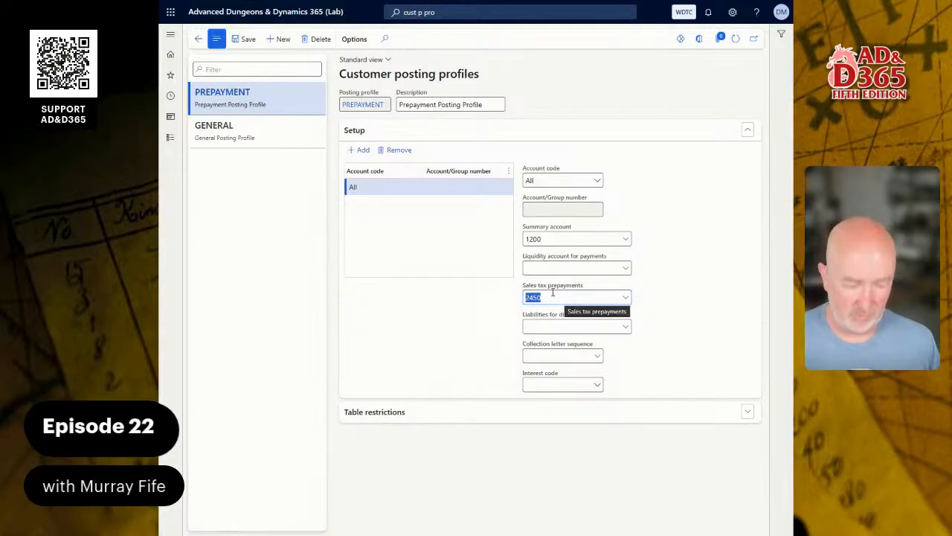
Look up the sales tax prepayments account by the words sale and other, keeping 2450, and save the PREPAYMENT profile
{"action": "type", "text": "sale"}
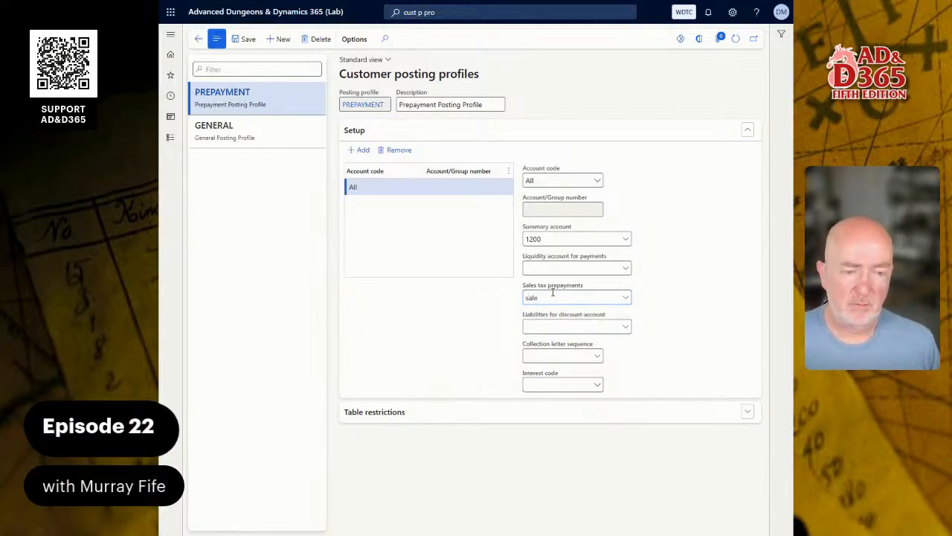
{"action": "key", "text": "BackSpace"}
{"action": "key", "text": "BackSpace"}
{"action": "key", "text": "BackSpace"}
{"action": "key", "text": "BackSpace"}
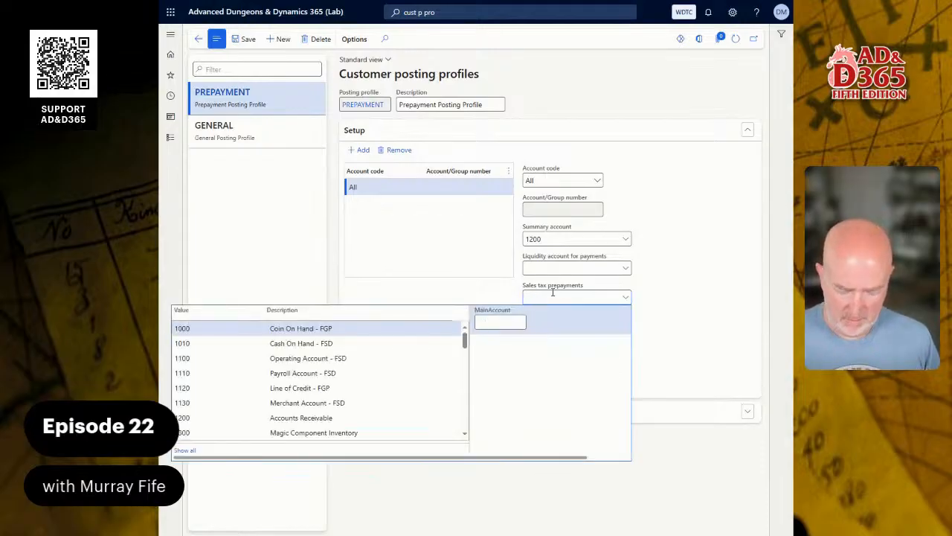
{"action": "type", "text": "other"}
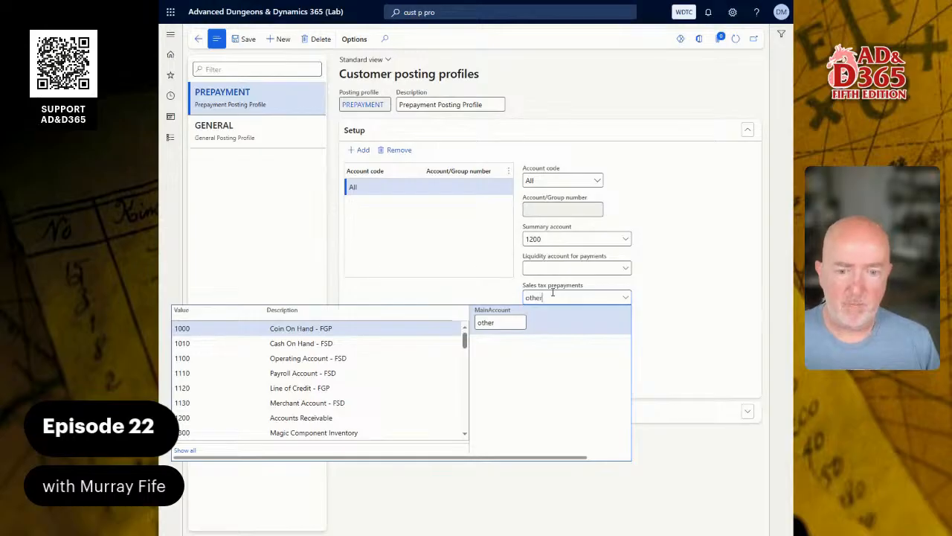
{"action": "key", "text": "Return"}
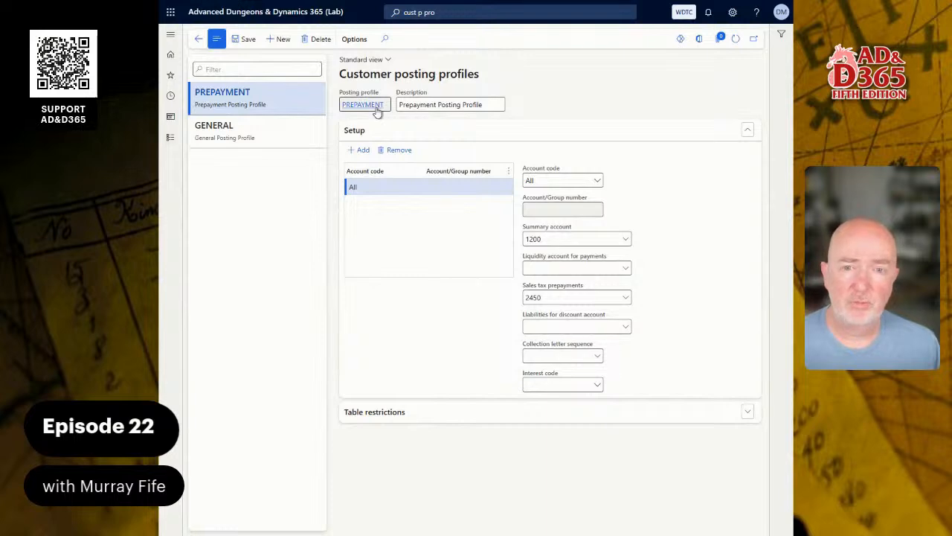
{"action": "left_click", "coordinate": [237, 43]}
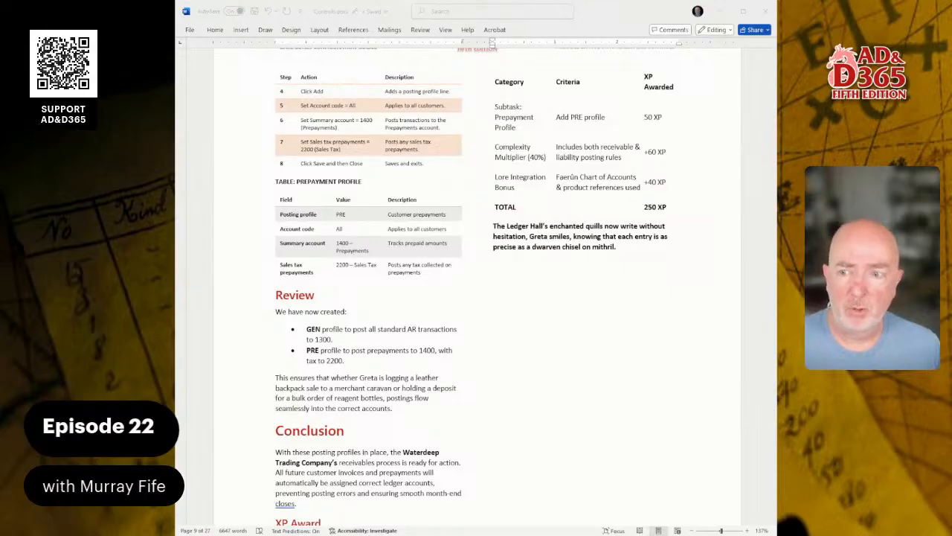
Switch to the Word configuration guide and read the Introduction to Terms of Payment section and its setup steps
{"action": "scroll", "coordinate": [477, 282], "scroll_direction": "down", "scroll_amount": 10}
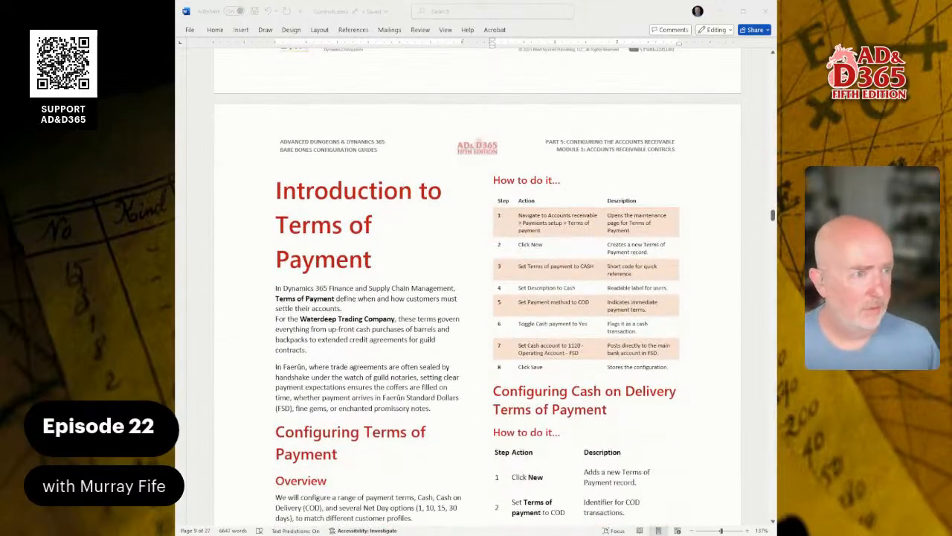
{"action": "scroll", "coordinate": [477, 282], "scroll_direction": "down", "scroll_amount": 2}
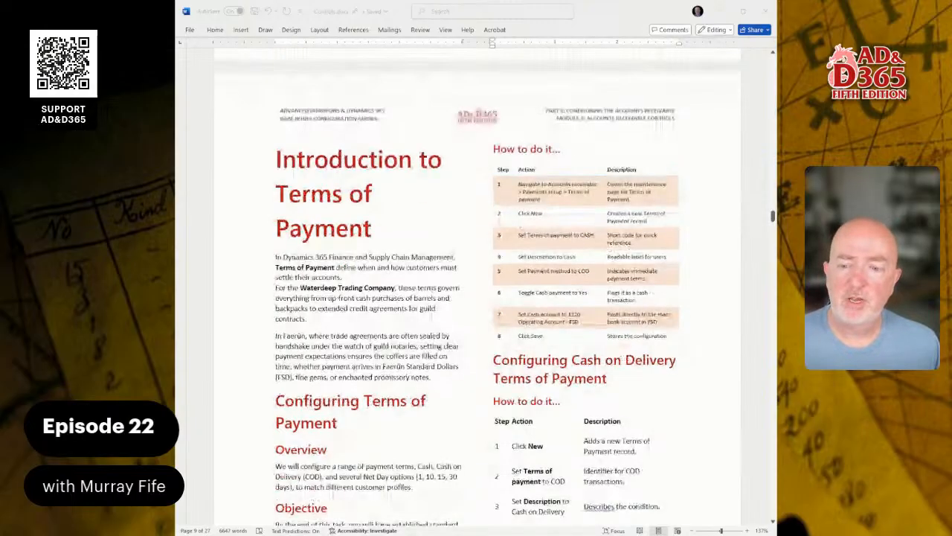
{"action": "scroll", "coordinate": [477, 283], "scroll_direction": "down", "scroll_amount": 1}
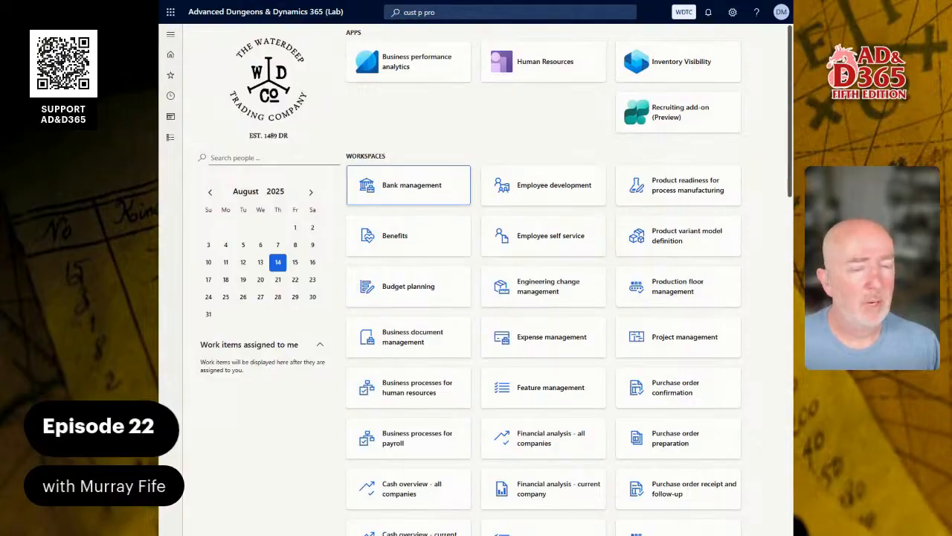
Switch to Dynamics 365 and search its pages for "terms of p", highlighting the accounts receivable Terms of payment result
{"action": "left_click", "coordinate": [450, 9]}
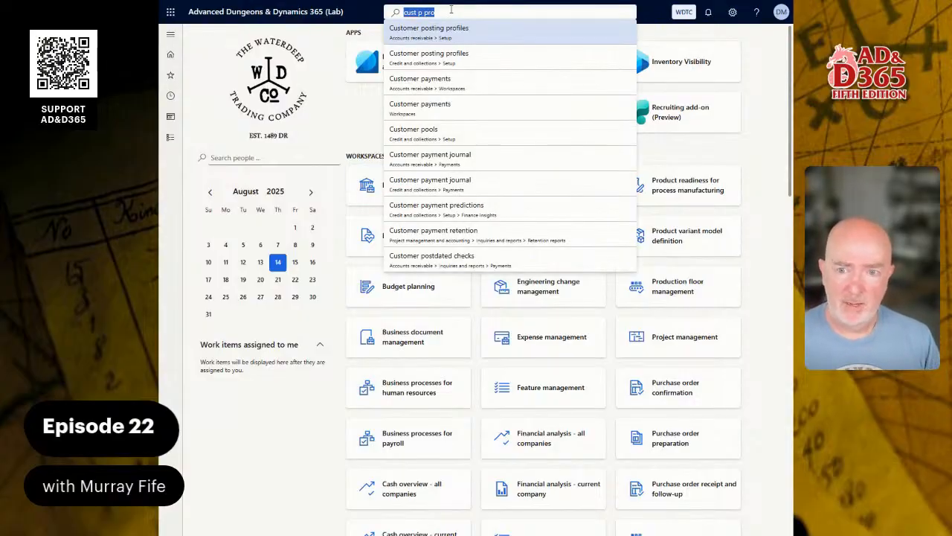
{"action": "type", "text": "terms of p"}
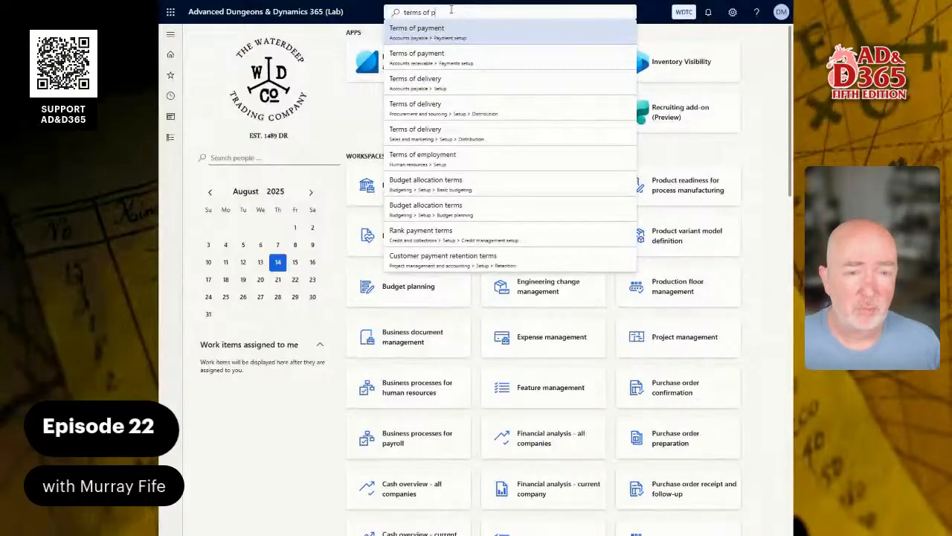
{"action": "key", "text": "Down"}
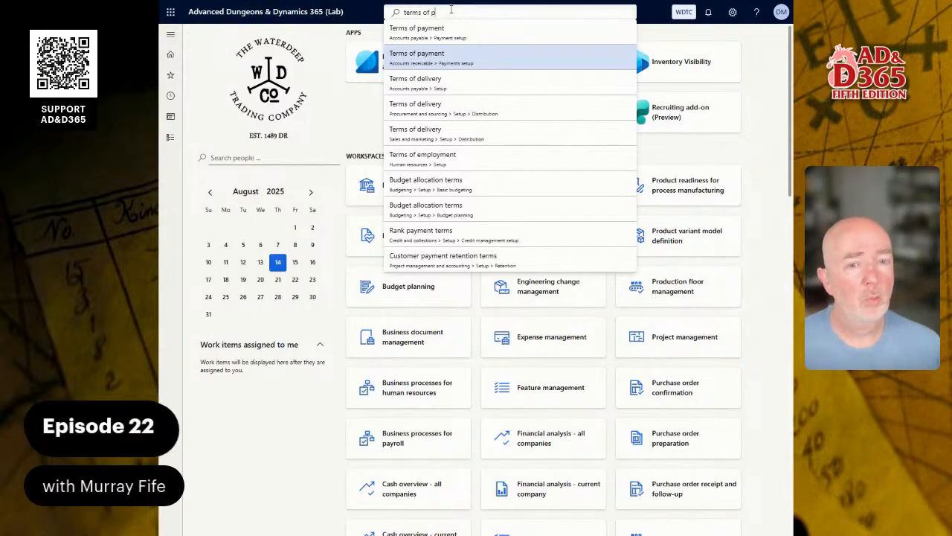
Open the Terms of payment page from the payments setup of the Accounts receivable module
{"action": "left_click", "coordinate": [171, 138]}
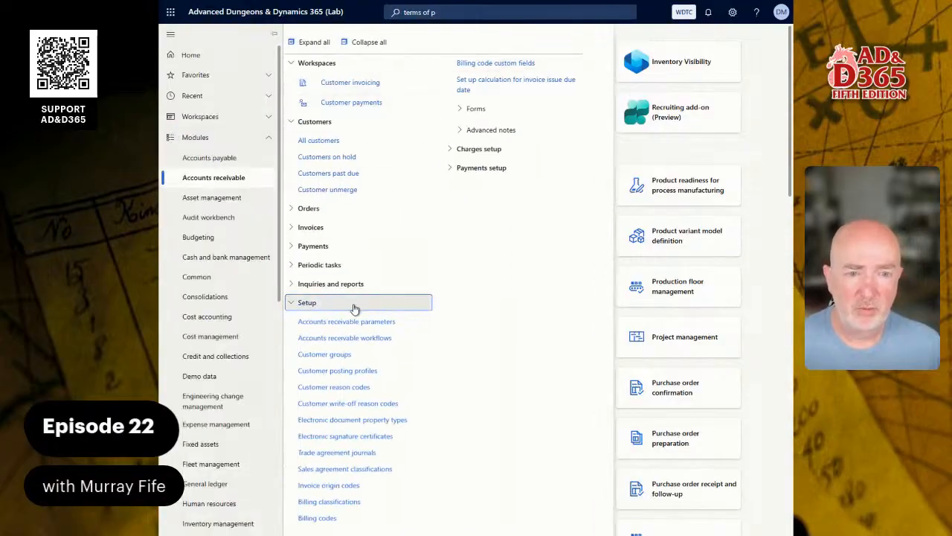
{"action": "left_click", "coordinate": [455, 11]}
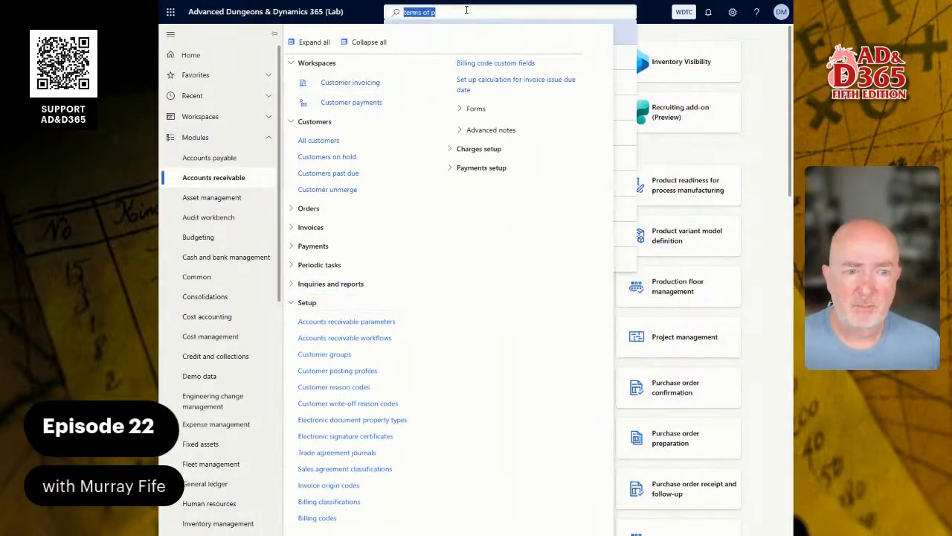
{"action": "left_click", "coordinate": [753, 84]}
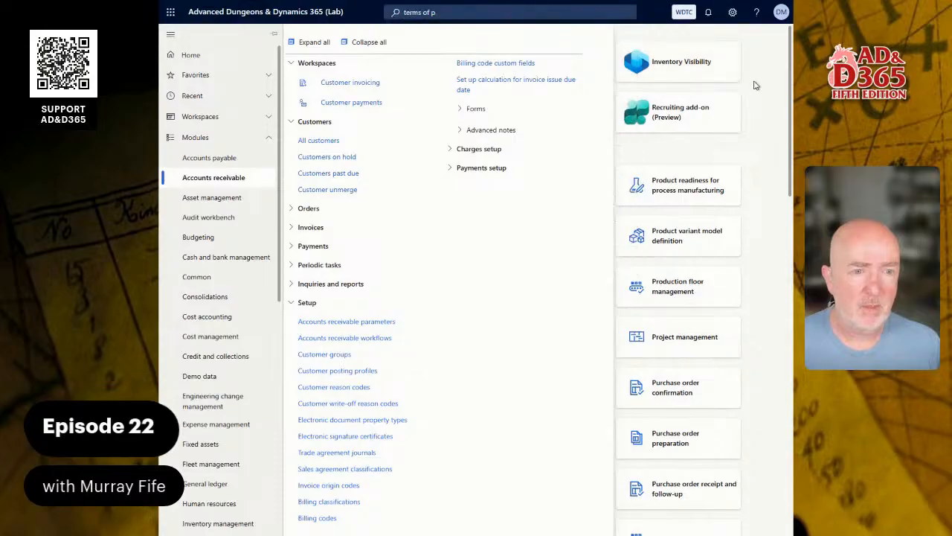
{"action": "left_click", "coordinate": [461, 11]}
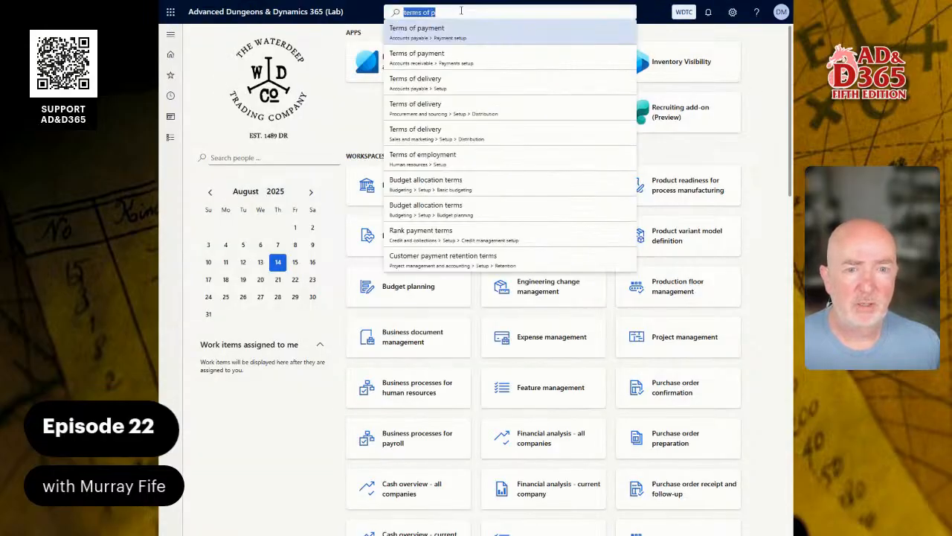
{"action": "right_click", "coordinate": [309, 111]}
{"action": "left_click", "coordinate": [170, 138]}
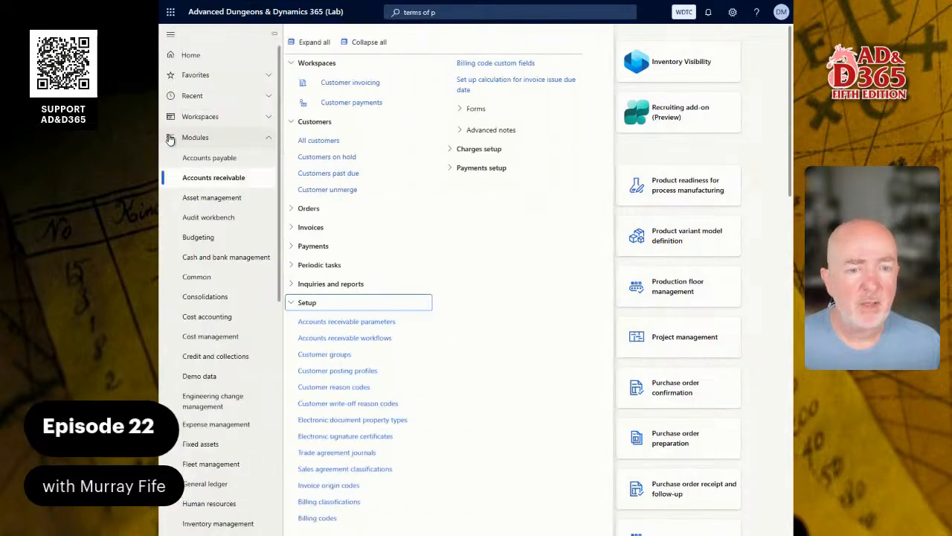
{"action": "left_click", "coordinate": [484, 170]}
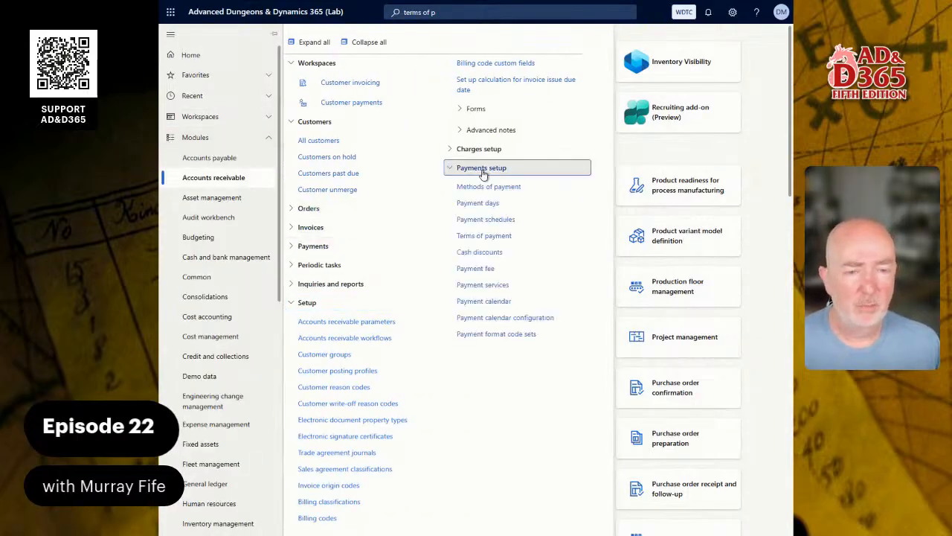
{"action": "left_click", "coordinate": [508, 236]}
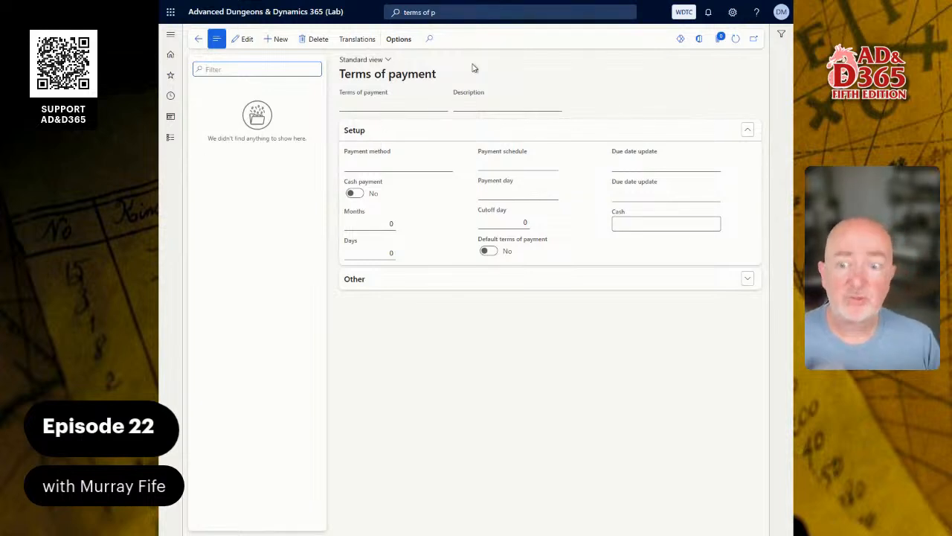
Create a terms of payment record COD with the description Coin On Delivery
{"action": "left_click", "coordinate": [276, 39]}
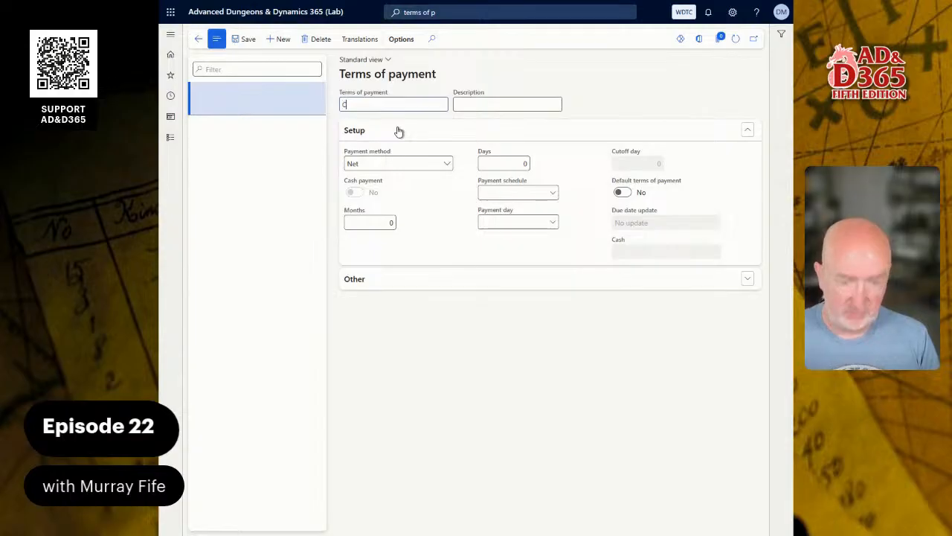
{"action": "type", "text": "COD"}
{"action": "key", "text": "Tab"}
{"action": "type", "text": "Coin On Delivery"}
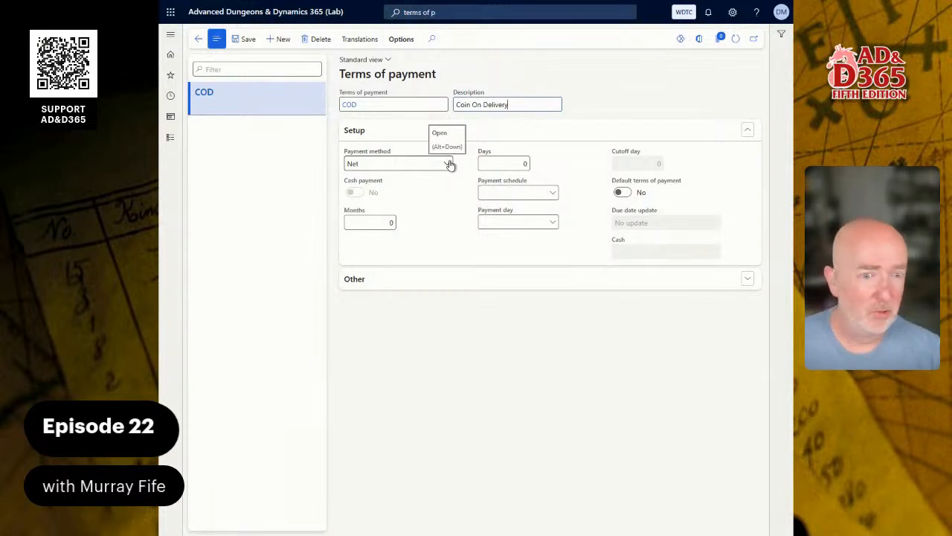
{"action": "key", "text": "Tab"}
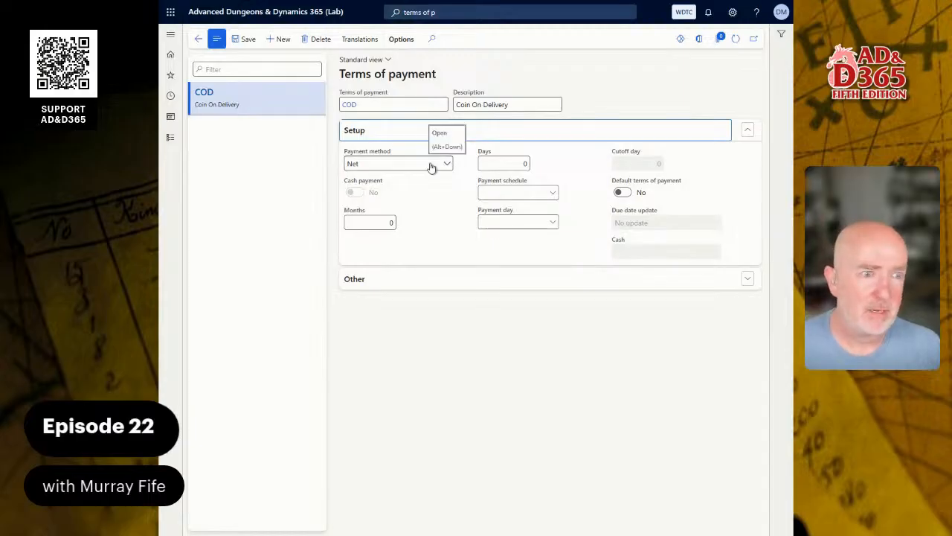
Set the COD terms' payment method to COD and enable cash payment
{"action": "left_click", "coordinate": [447, 165]}
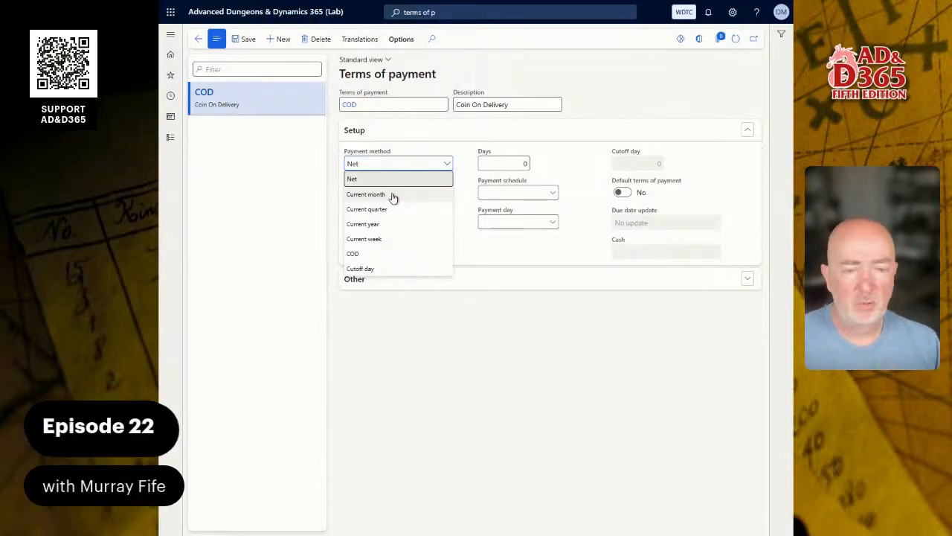
{"action": "left_click", "coordinate": [366, 253]}
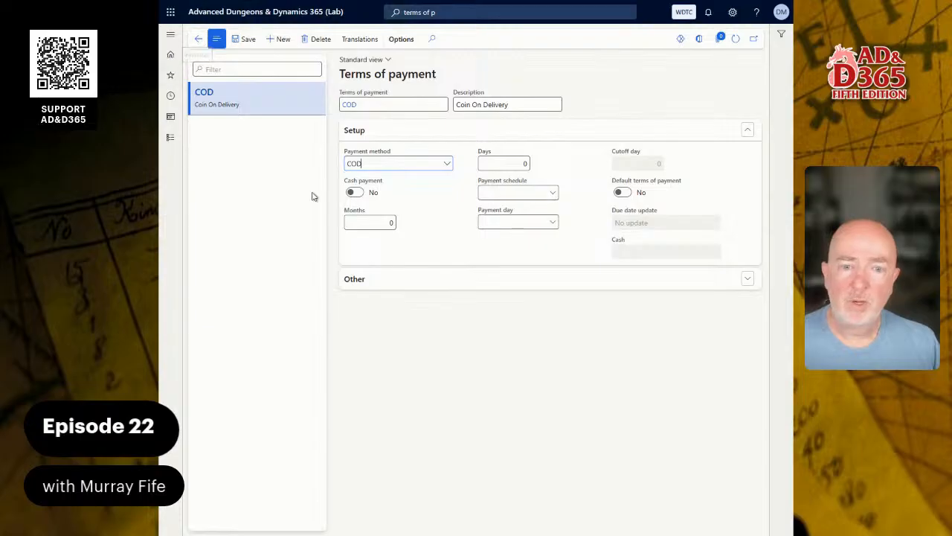
{"action": "left_click", "coordinate": [354, 192]}
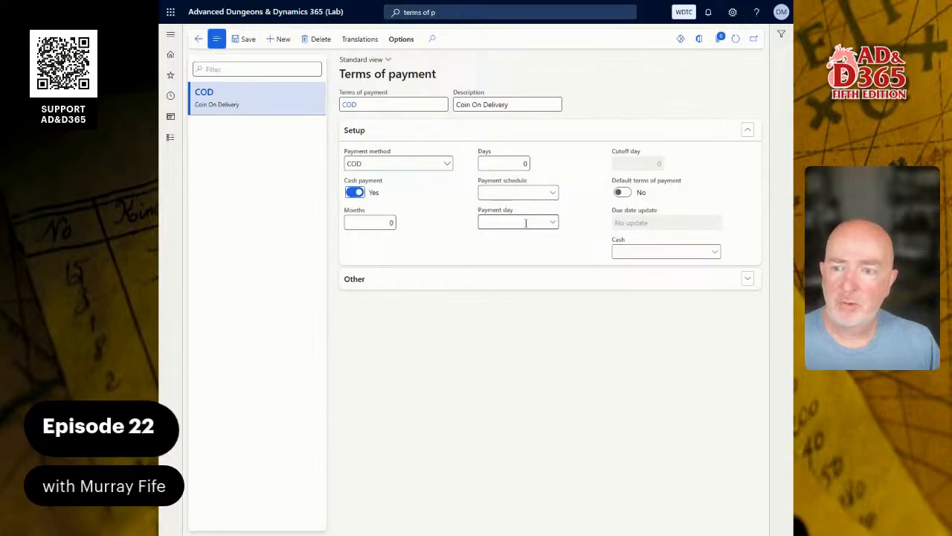
Set the cash account of the COD terms to 1000, Coin On Hand - FGP, and check the selection
{"action": "left_click", "coordinate": [718, 254]}
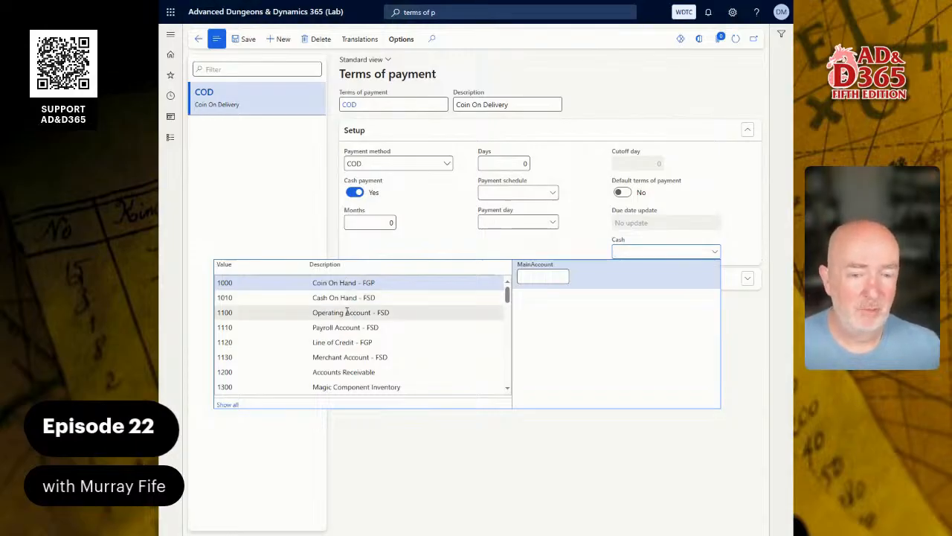
{"action": "left_click", "coordinate": [344, 282]}
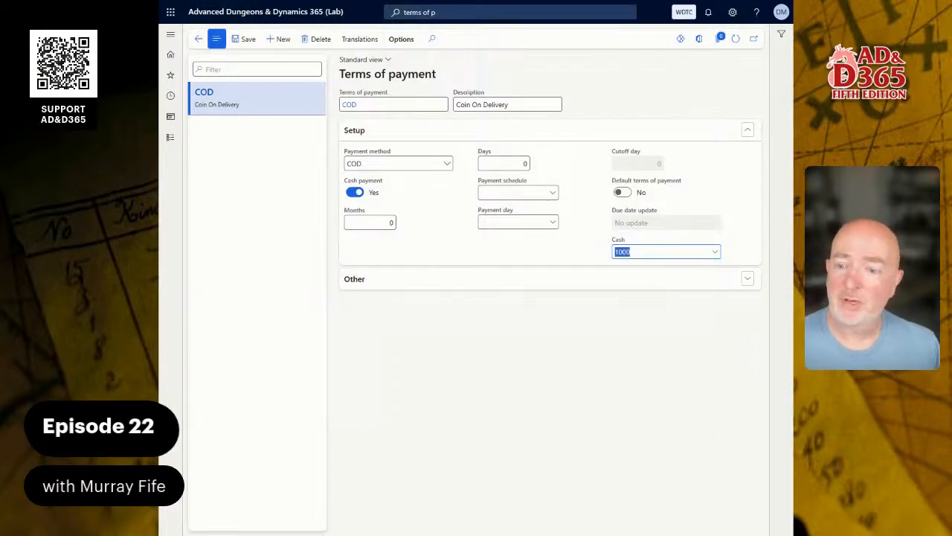
{"action": "left_click", "coordinate": [715, 251]}
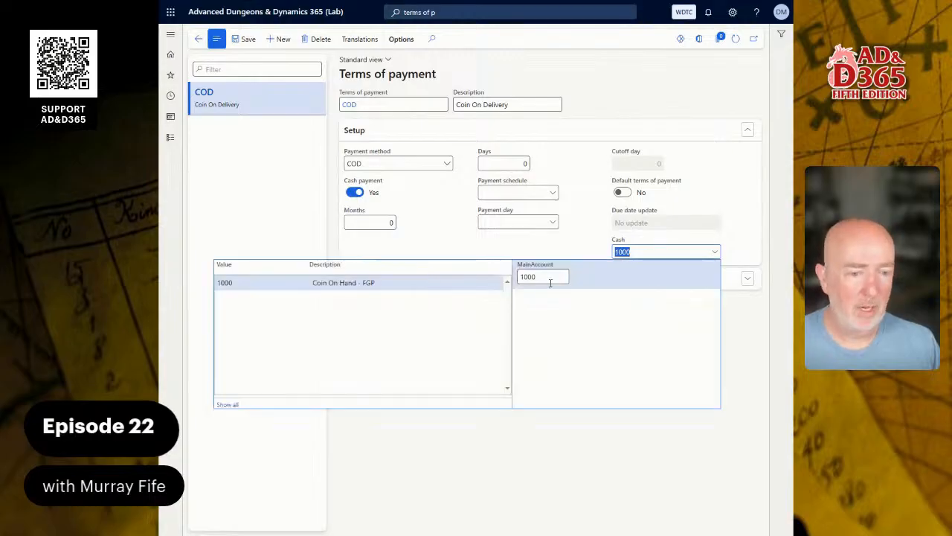
{"action": "left_click", "coordinate": [463, 238]}
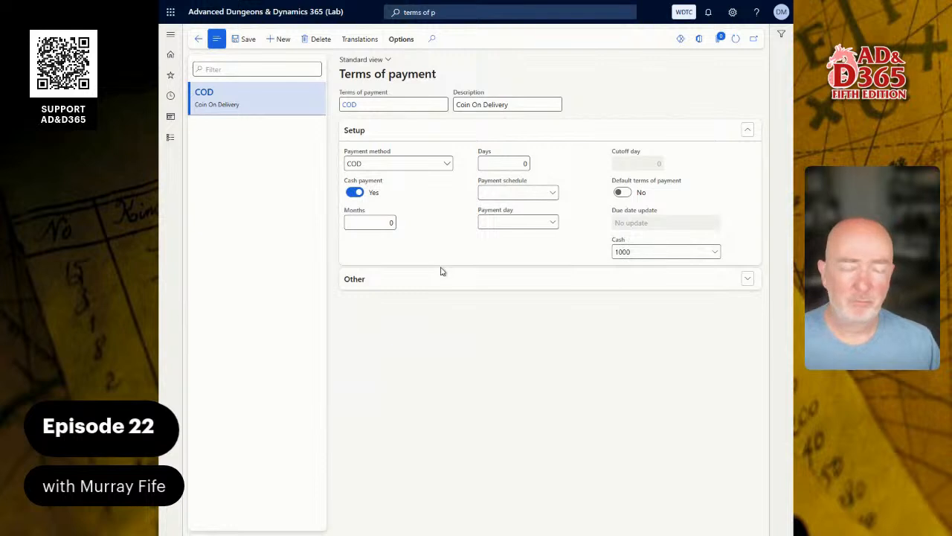
Create a terms of payment record NET15 with the description Net 15 Days and set its days to 15
{"action": "left_click", "coordinate": [283, 40]}
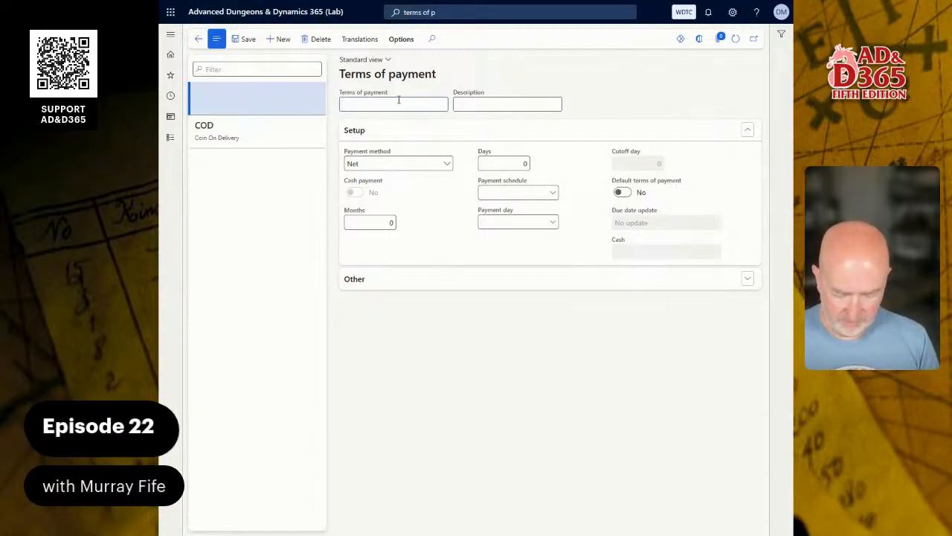
{"action": "type", "text": "NET15"}
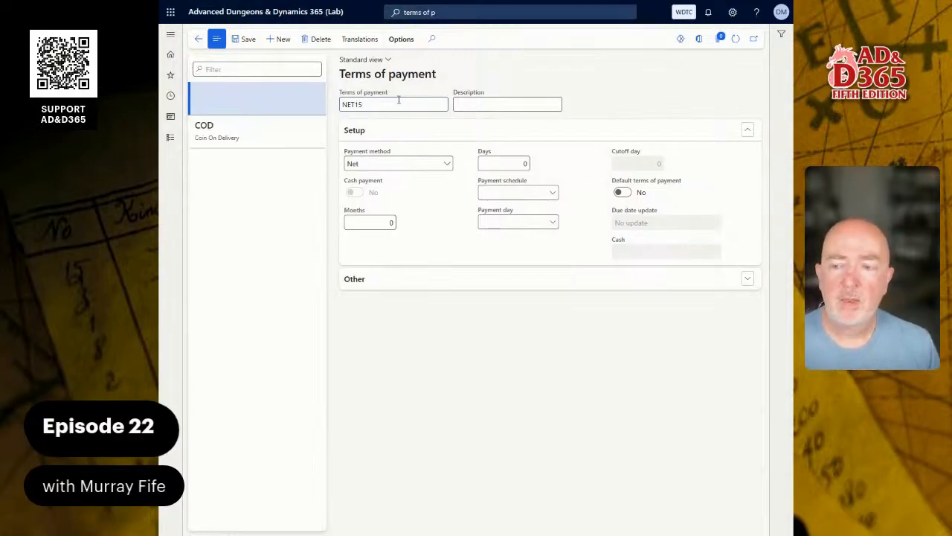
{"action": "key", "text": "Tab"}
{"action": "type", "text": "Next 15 Days"}
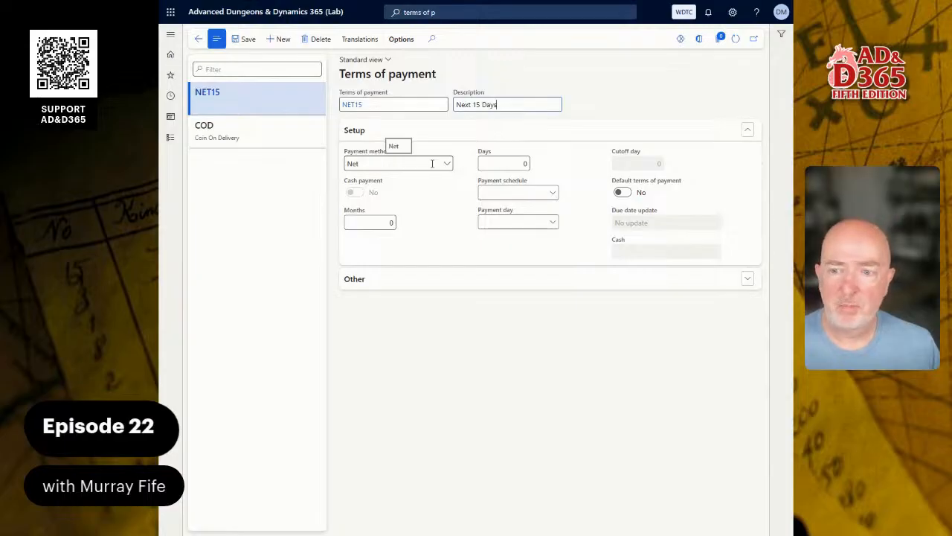
{"action": "left_click", "coordinate": [521, 163]}
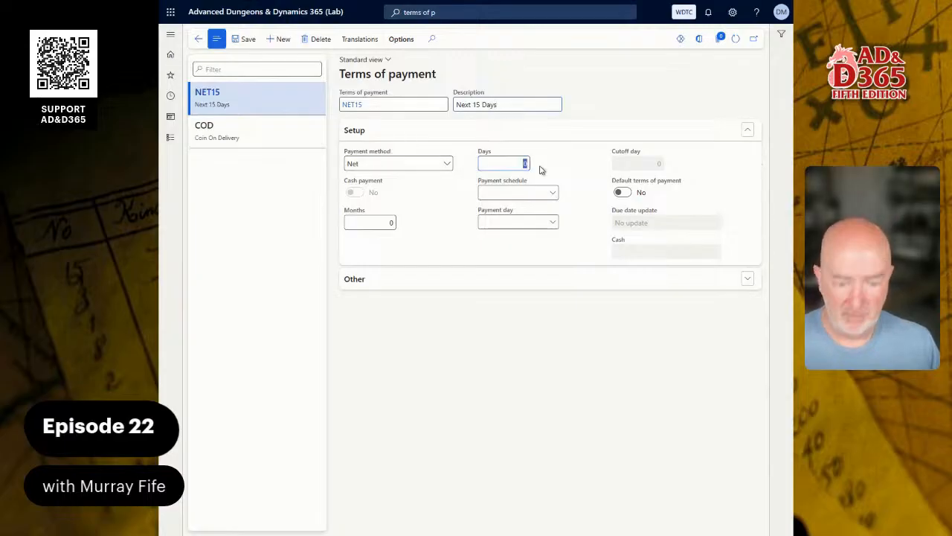
{"action": "type", "text": "15"}
{"action": "key", "text": "Tab"}
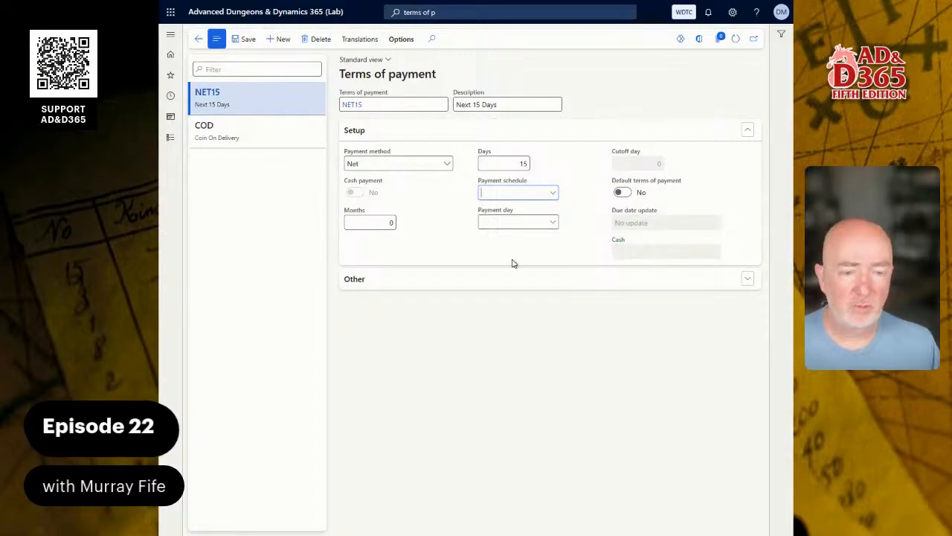
{"action": "left_click", "coordinate": [481, 276]}
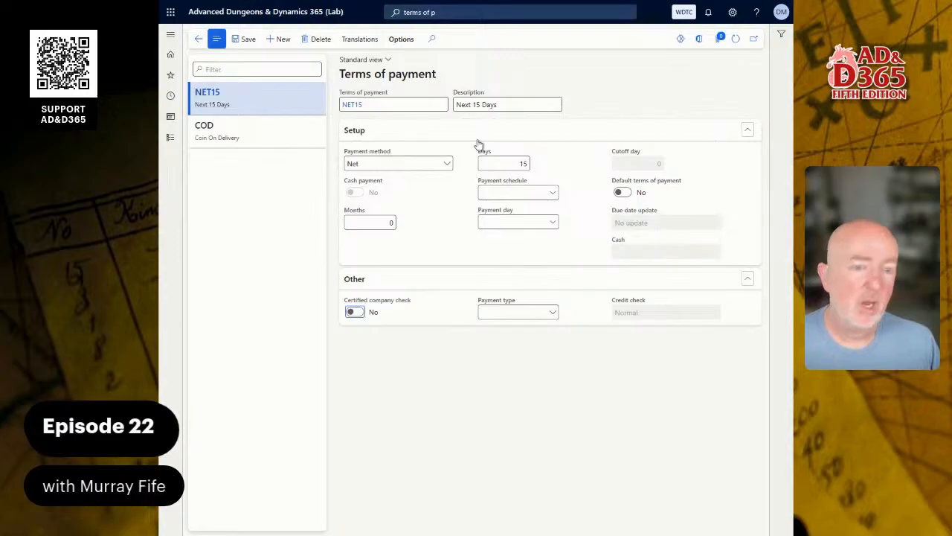
{"action": "key", "text": "BackSpace"}
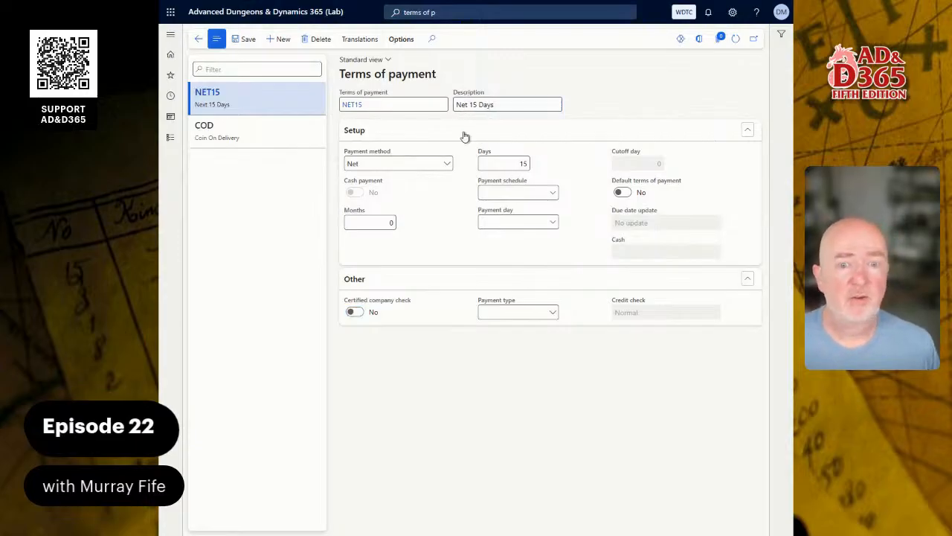
Create a terms of payment record NET30 with the description Net 30 Days and enter its number of days
{"action": "left_click", "coordinate": [273, 44]}
{"action": "type", "text": "NET"}
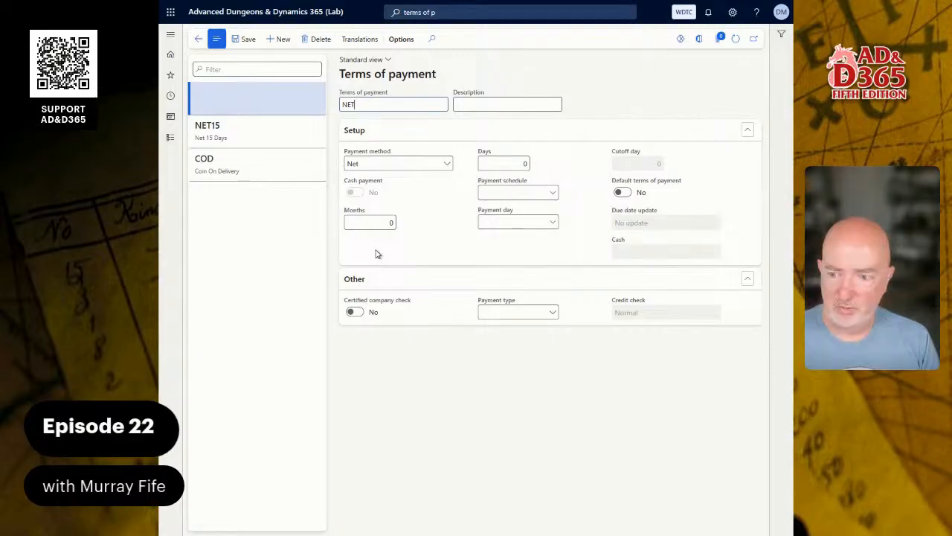
{"action": "type", "text": "30"}
{"action": "key", "text": "Tab"}
{"action": "type", "text": "N"}
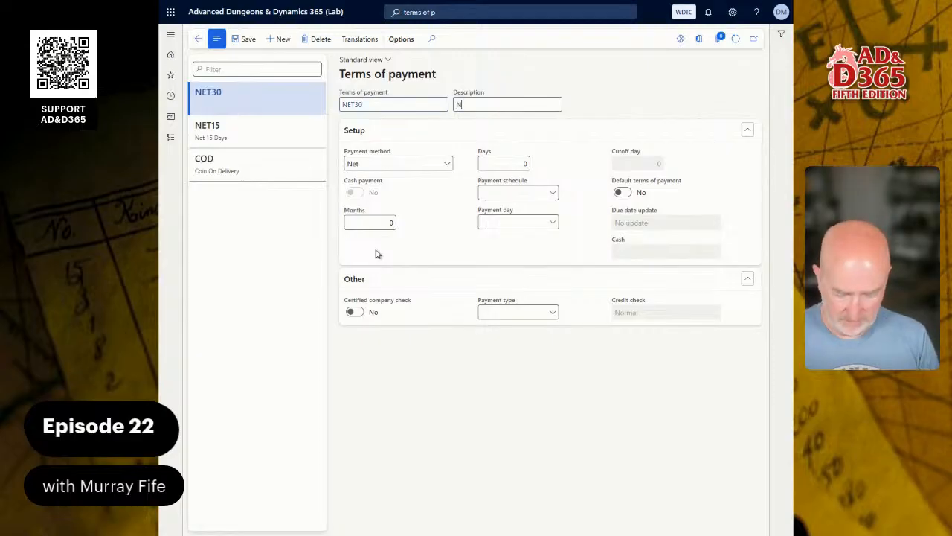
{"action": "type", "text": "et 30 Days"}
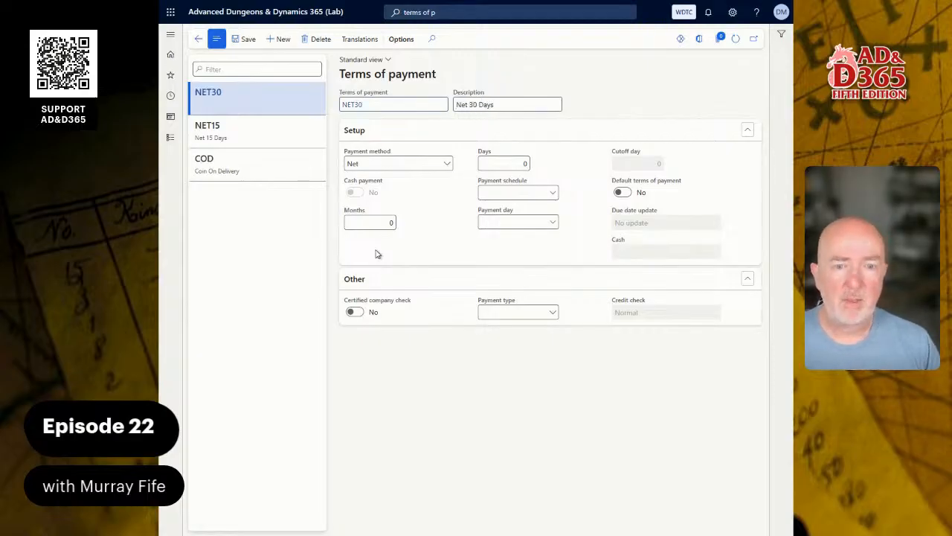
{"action": "left_click", "coordinate": [487, 161]}
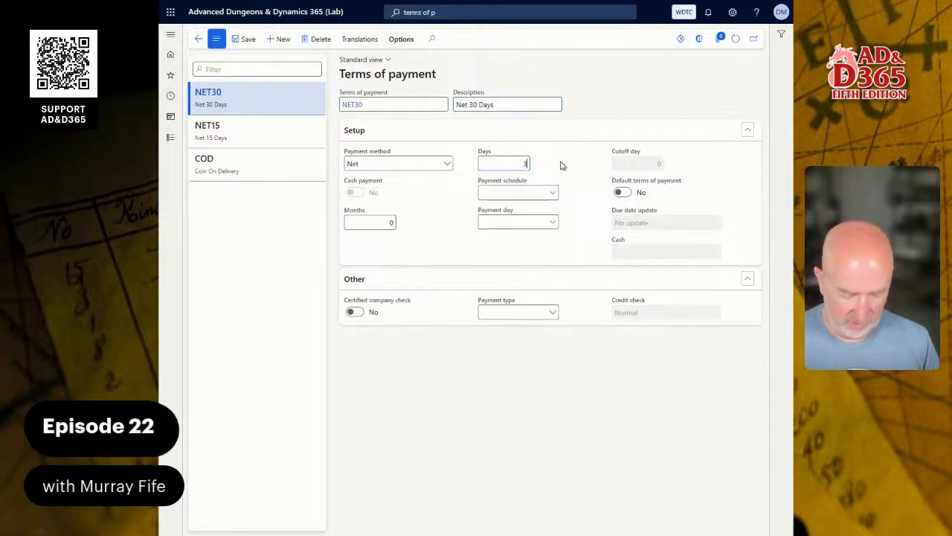
Create a terms of payment record NET10 with the description Net Days and set its days to 10
{"action": "left_click", "coordinate": [278, 39]}
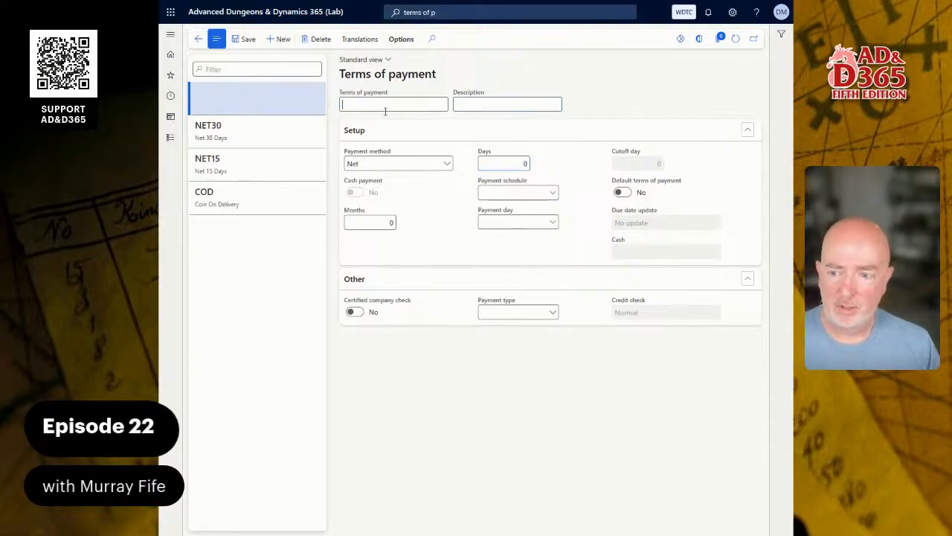
{"action": "type", "text": "NET 10"}
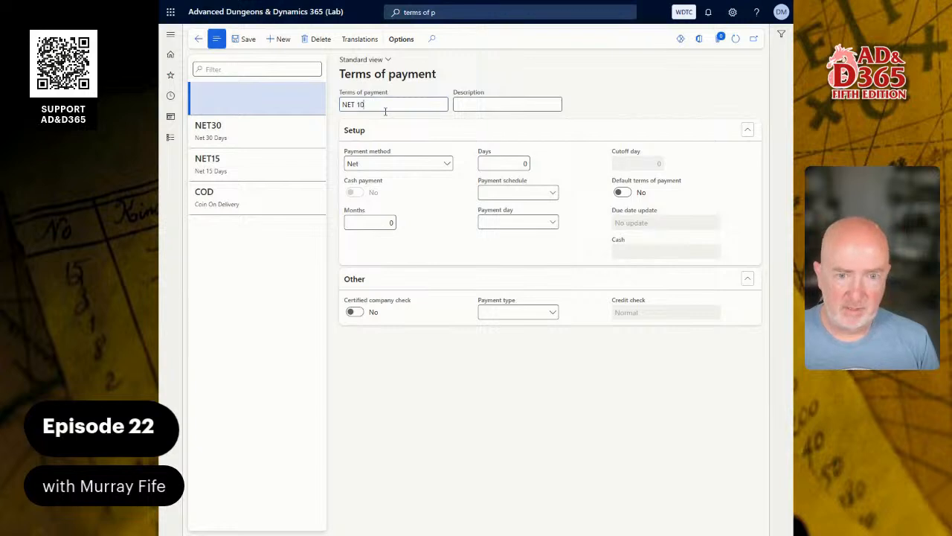
{"action": "key", "text": "BackSpace"}
{"action": "key", "text": "BackSpace"}
{"action": "key", "text": "BackSpace"}
{"action": "type", "text": "10"}
{"action": "key", "text": "Tab"}
{"action": "type", "text": "Net"}
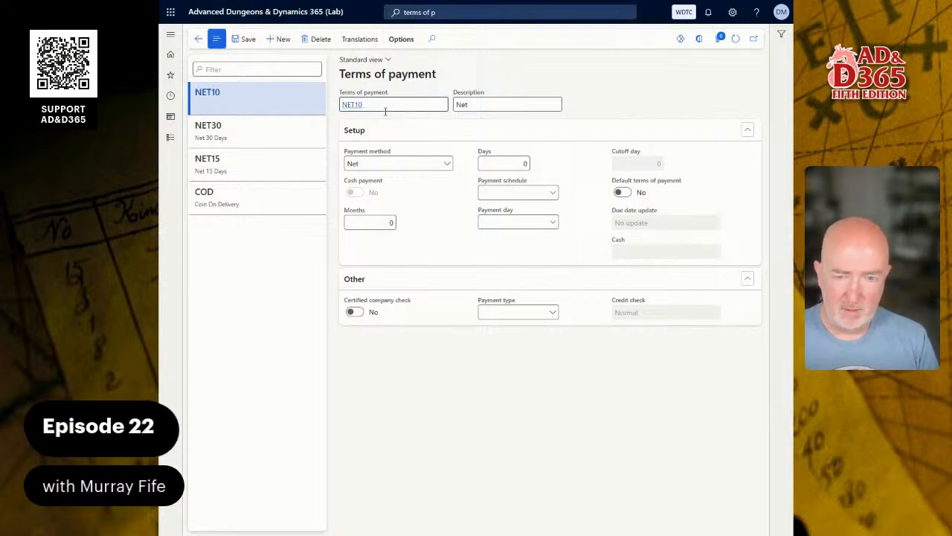
{"action": "type", "text": " Days"}
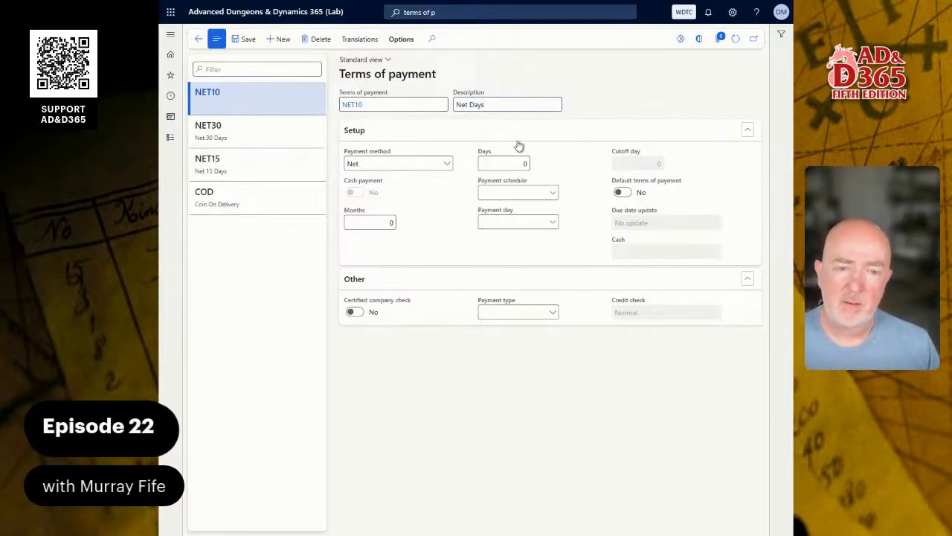
{"action": "left_click", "coordinate": [508, 163]}
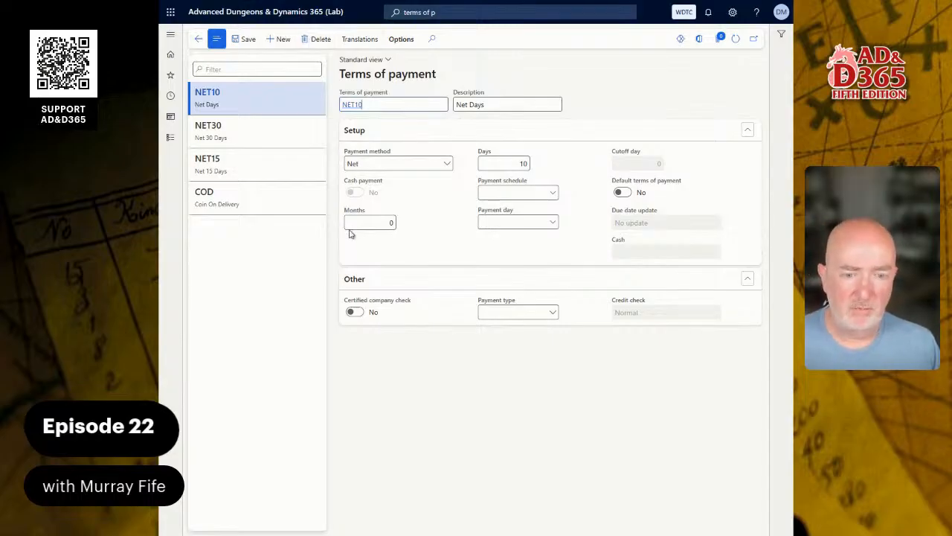
Create a terms of payment record NET1 with the description Net 1 Day and set its days to 1
{"action": "left_click", "coordinate": [280, 39]}
{"action": "type", "text": "NET1"}
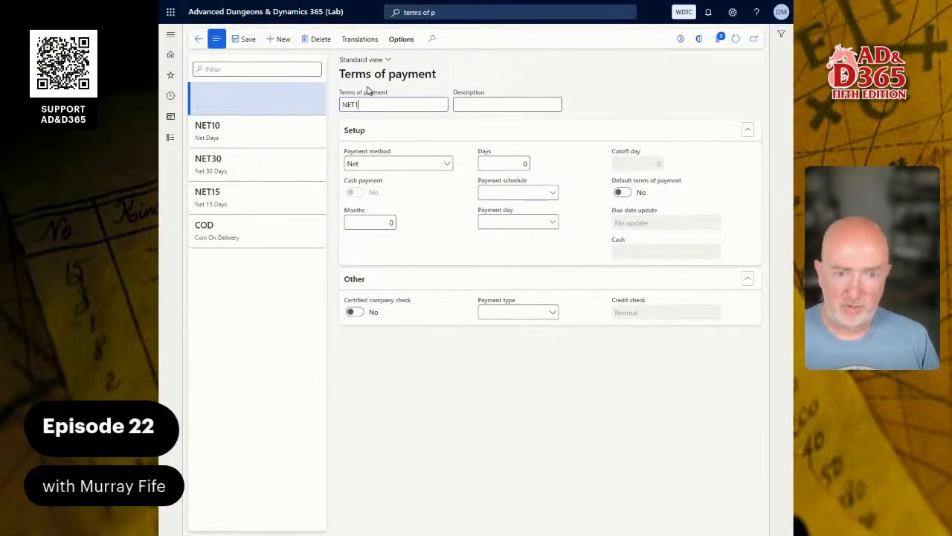
{"action": "key", "text": "Tab"}
{"action": "type", "text": "Net 1 Day"}
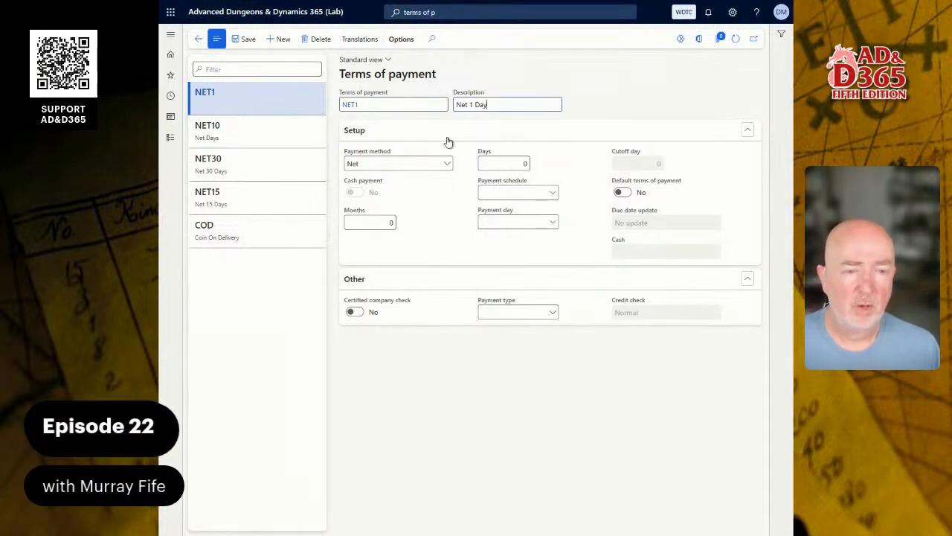
{"action": "left_click", "coordinate": [525, 163]}
{"action": "type", "text": "1"}
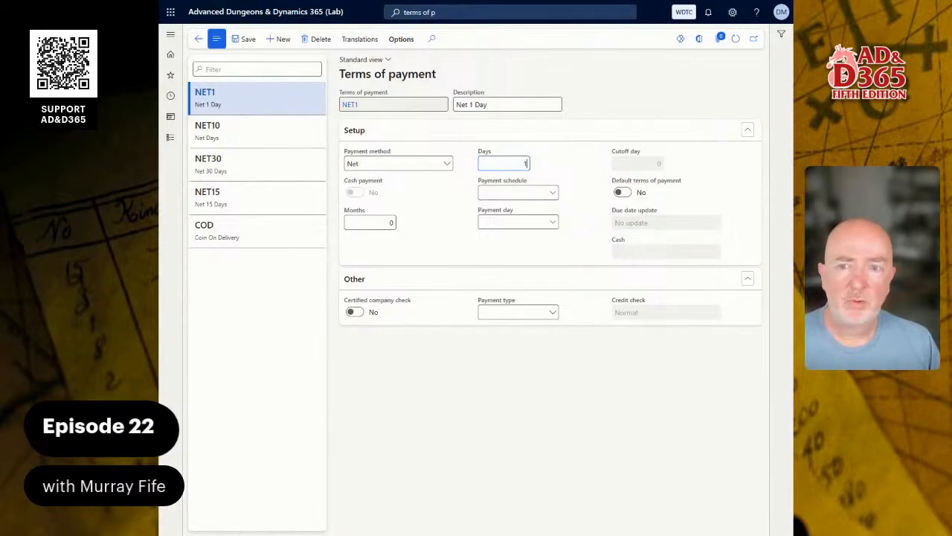
Open the Payment days page from the payments setup of the Accounts receivable module
{"action": "left_click", "coordinate": [462, 11]}
{"action": "type", "text": "pay day"}
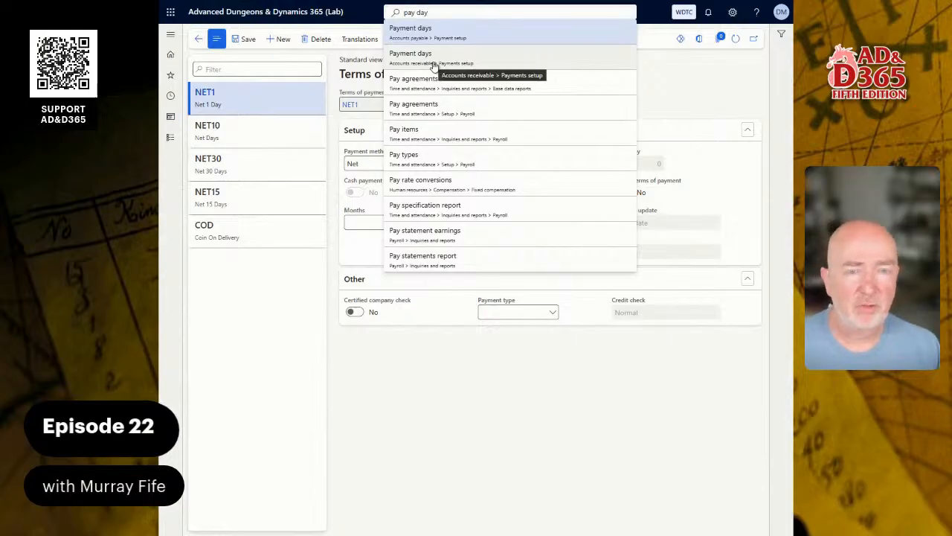
{"action": "left_click", "coordinate": [171, 140]}
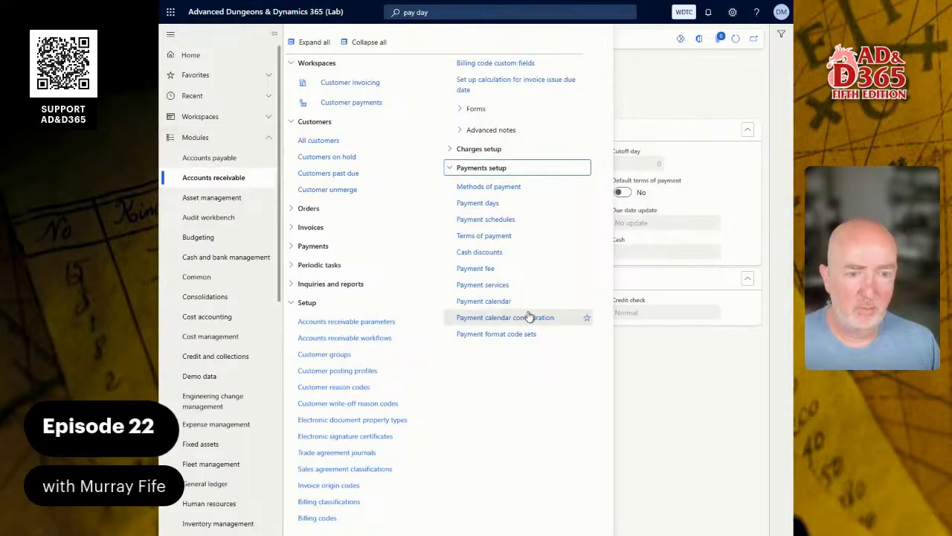
{"action": "left_click", "coordinate": [491, 203]}
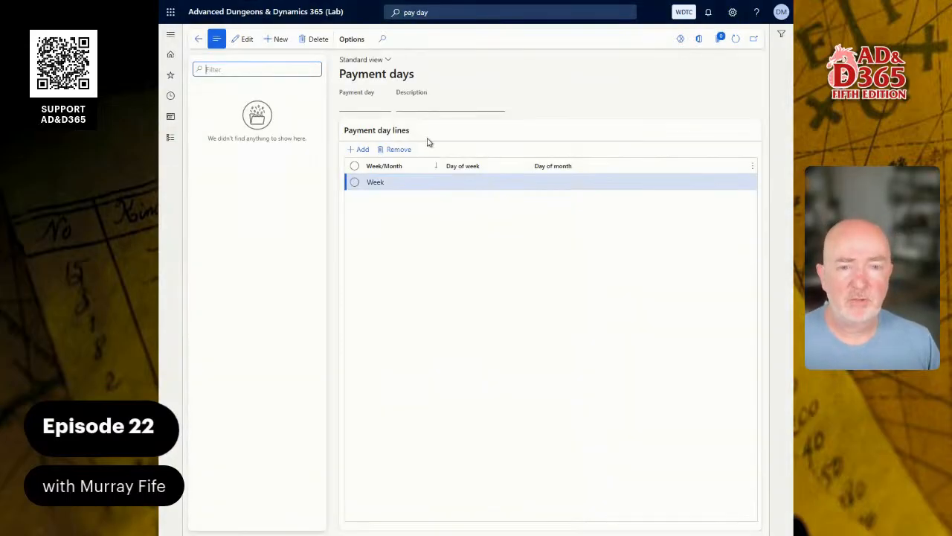
Create a payment day record 15DOM with the description 15th Day of Monht
{"action": "left_click", "coordinate": [275, 38]}
{"action": "type", "text": "15"}
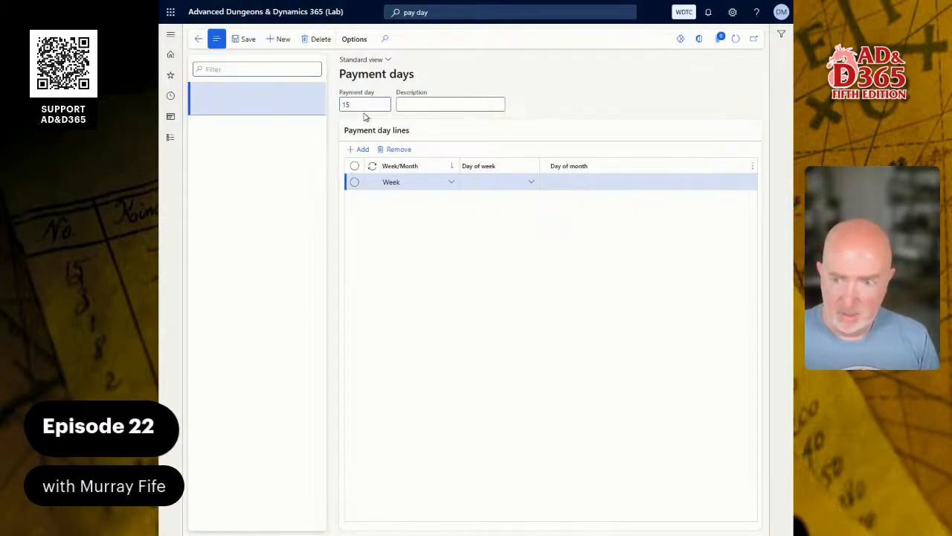
{"action": "type", "text": "DOM"}
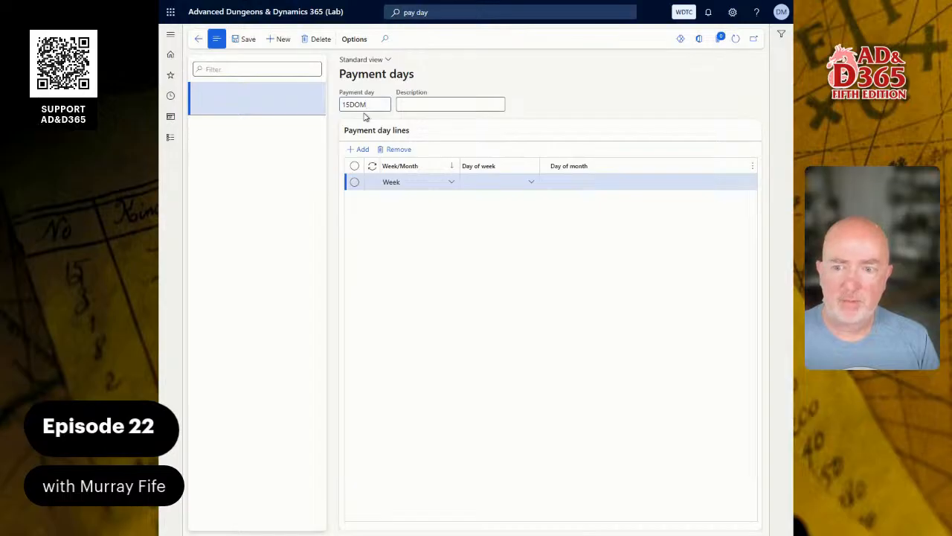
{"action": "key", "text": "Tab"}
{"action": "type", "text": "15th D"}
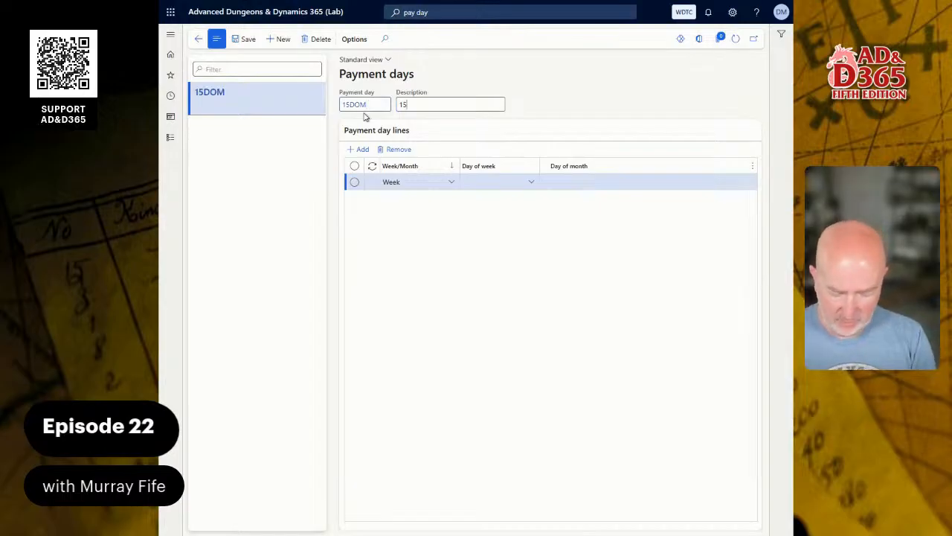
{"action": "type", "text": "ay o"}
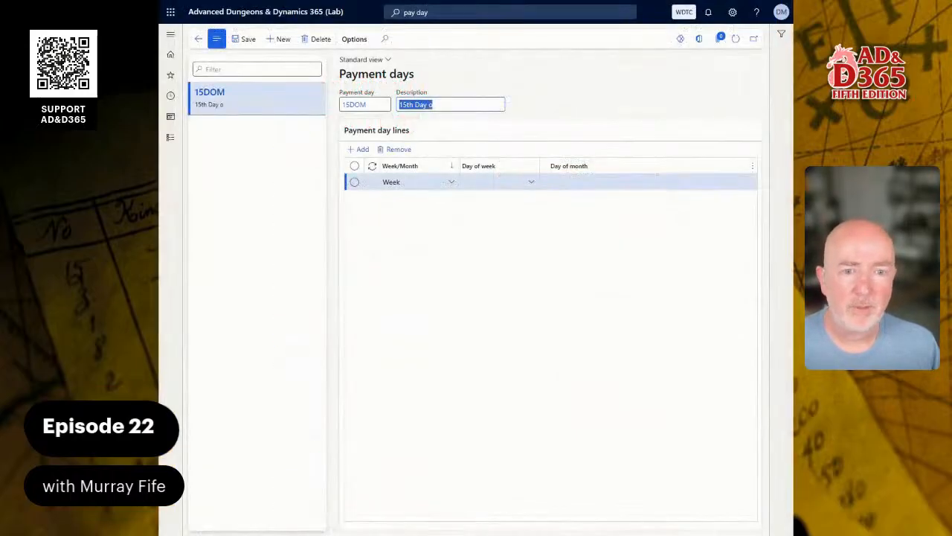
{"action": "left_click", "coordinate": [449, 104]}
{"action": "type", "text": "f Month"}
{"action": "key", "text": "Tab"}
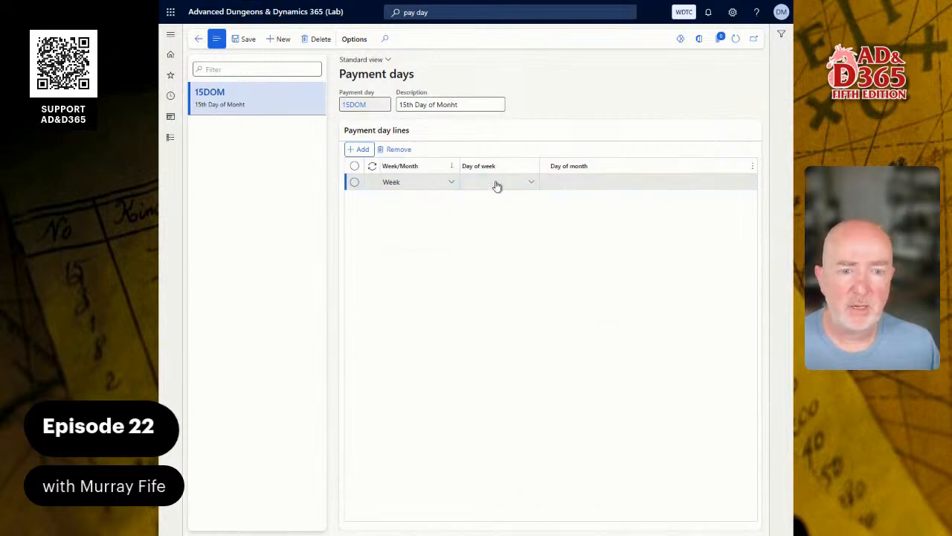
Set the 15DOM payment day line to Month with 15 as the day of month
{"action": "left_click", "coordinate": [438, 185]}
{"action": "left_click", "coordinate": [451, 183]}
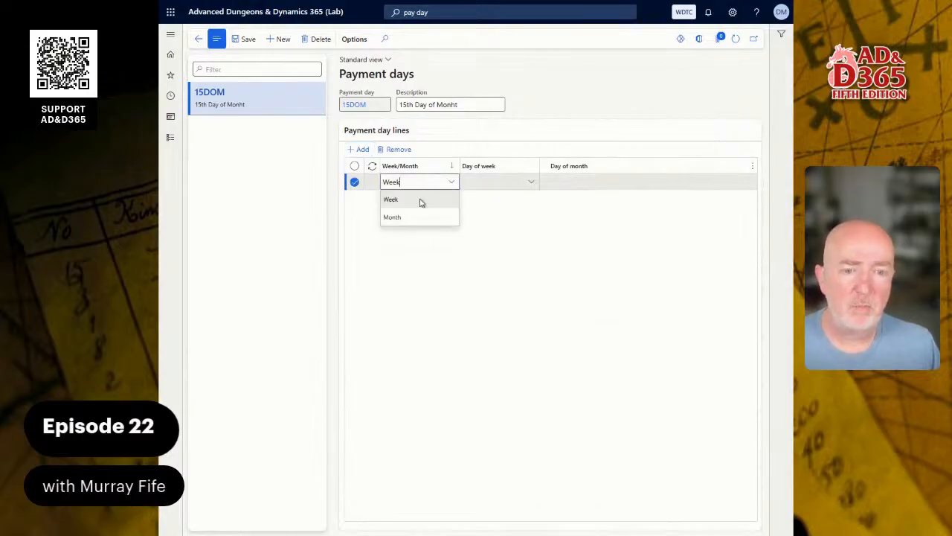
{"action": "left_click", "coordinate": [415, 218]}
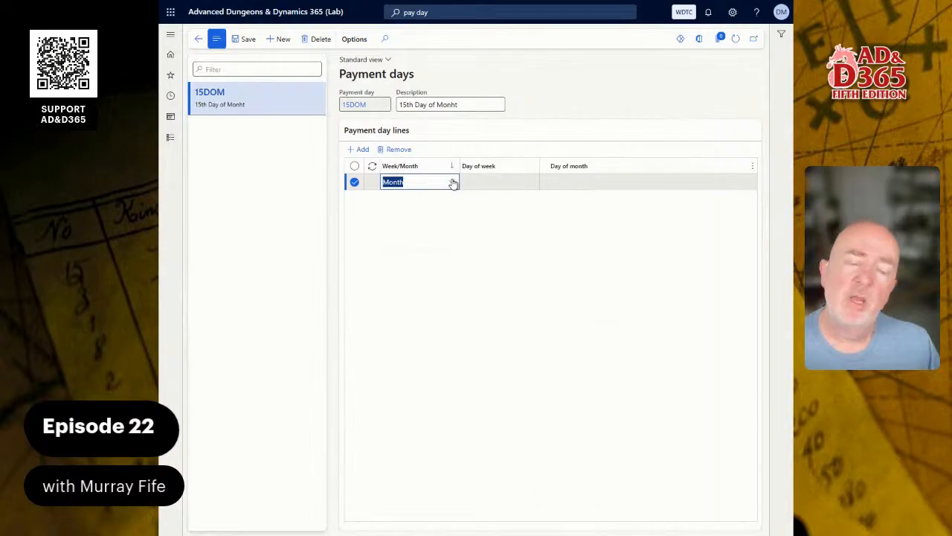
{"action": "left_click", "coordinate": [451, 182]}
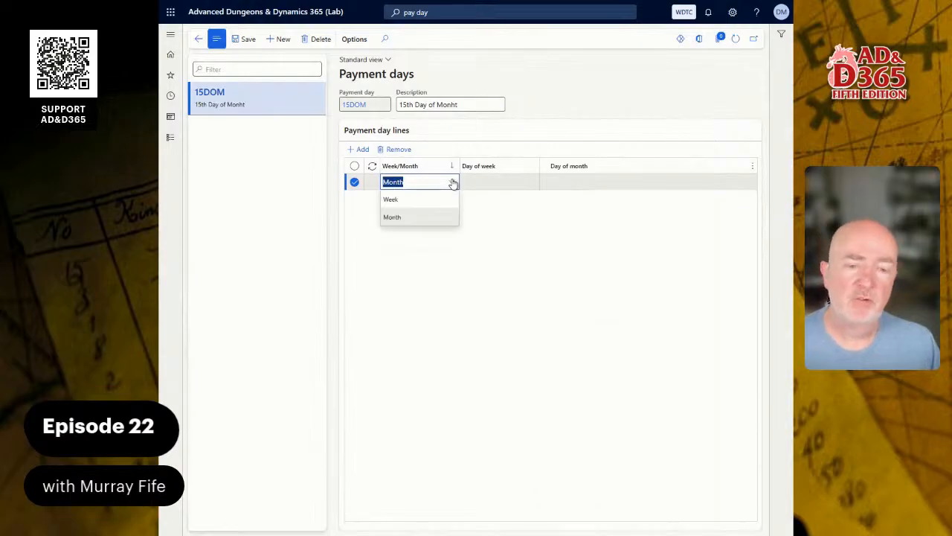
{"action": "left_click", "coordinate": [405, 201]}
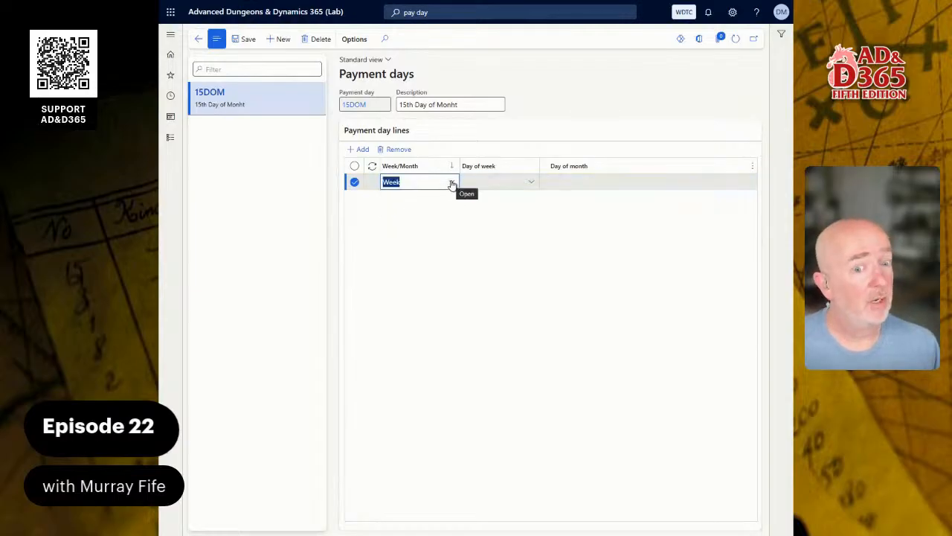
{"action": "left_click", "coordinate": [451, 183]}
{"action": "left_click", "coordinate": [404, 218]}
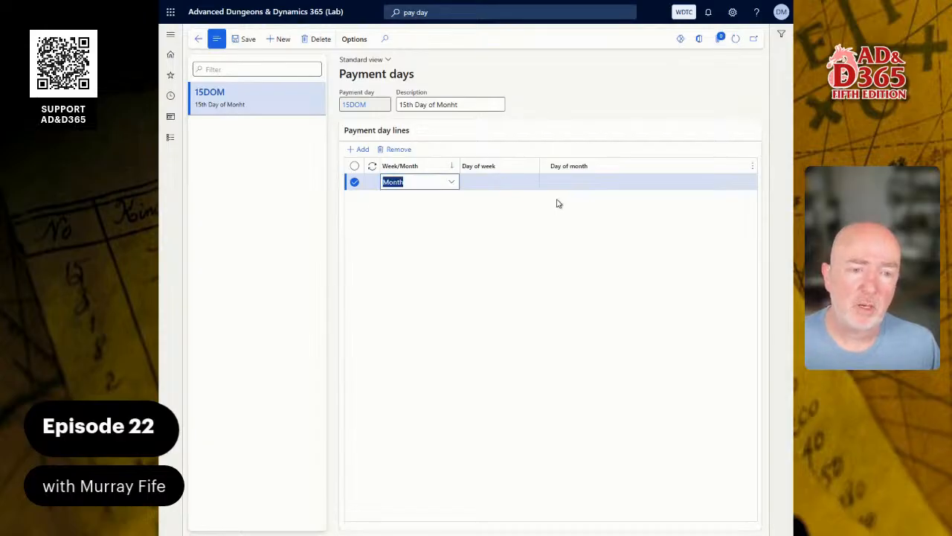
{"action": "left_click", "coordinate": [571, 171]}
{"action": "left_click", "coordinate": [564, 183]}
{"action": "left_click", "coordinate": [554, 202]}
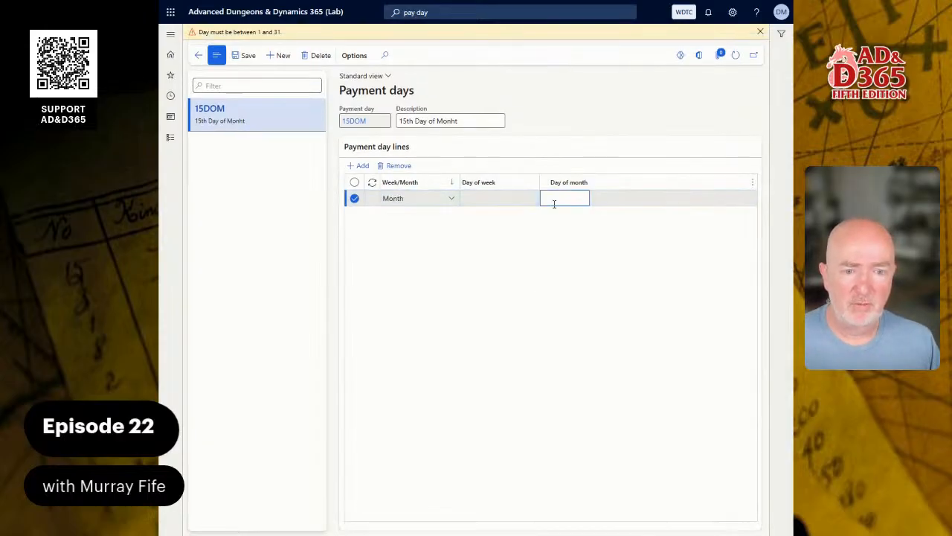
{"action": "type", "text": "15"}
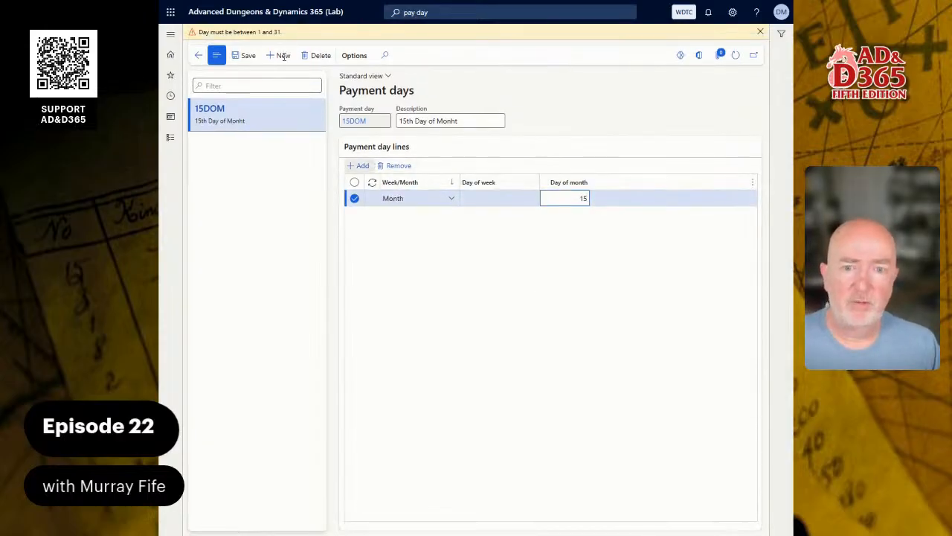
Create a payment day record 20DOM with the description 20th Day of the Month
{"action": "left_click", "coordinate": [281, 55]}
{"action": "type", "text": "20DOM"}
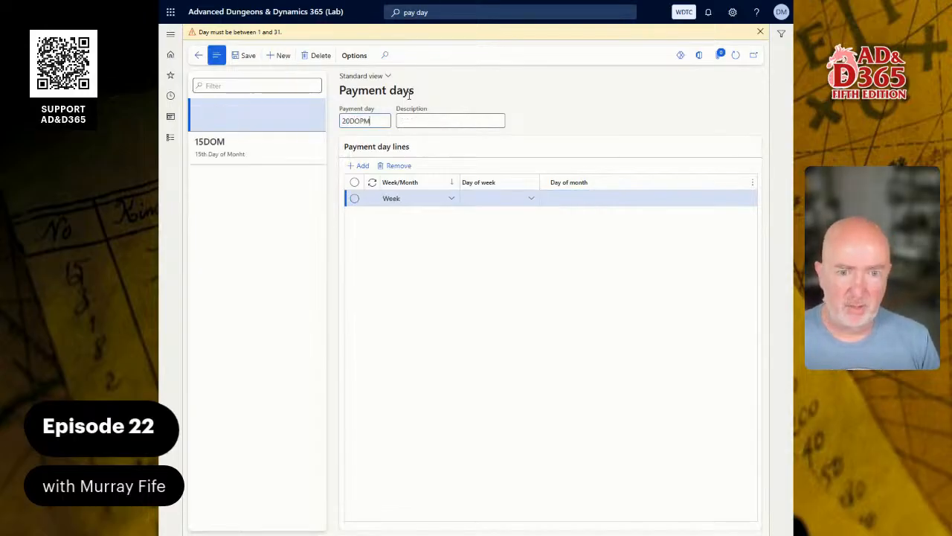
{"action": "key", "text": "Tab"}
{"action": "type", "text": "1"}
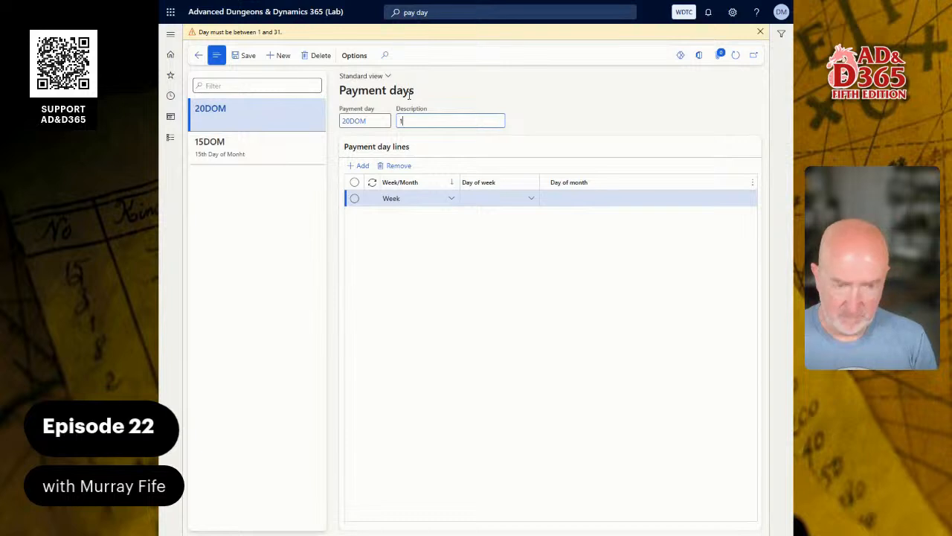
{"action": "type", "text": "20th Day "}
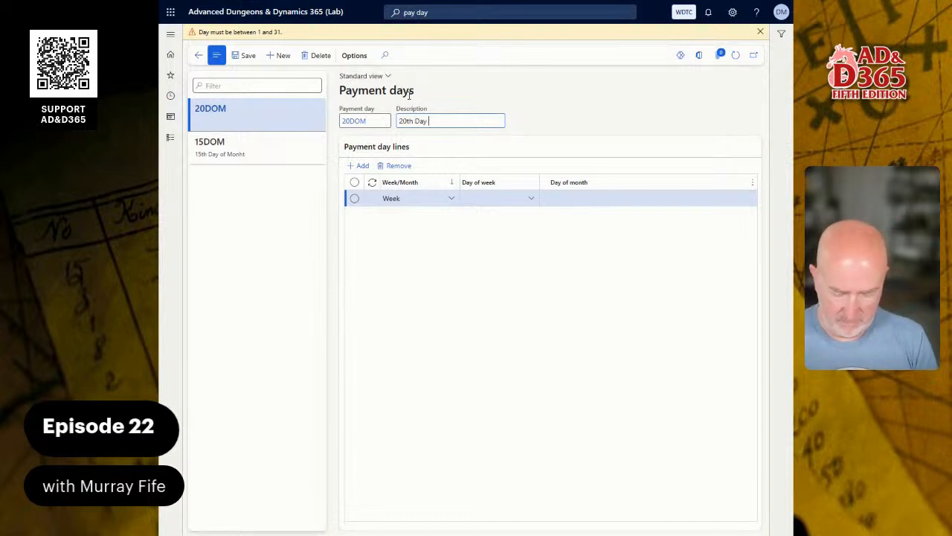
{"action": "type", "text": "of the Month"}
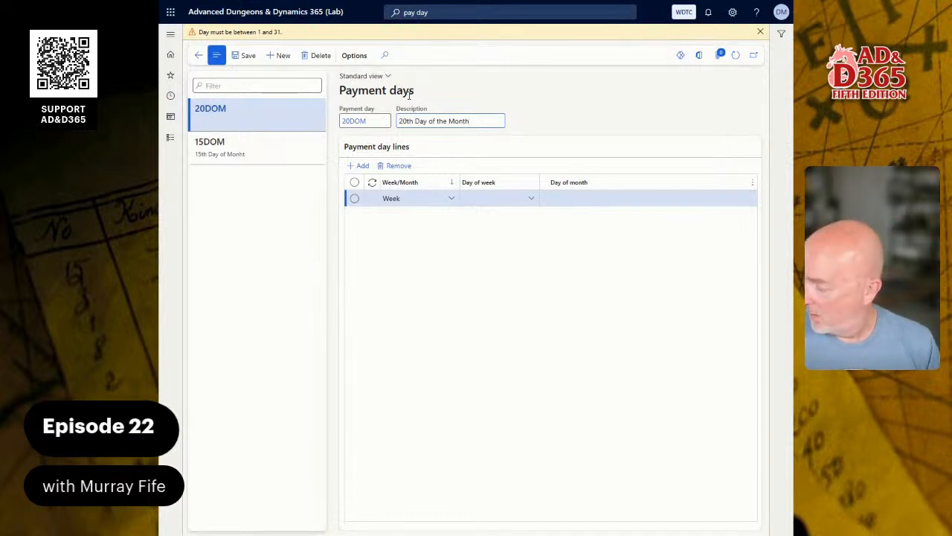
Set the 20DOM payment day line to Month with 20 as the day of month
{"action": "left_click", "coordinate": [451, 198]}
{"action": "left_click", "coordinate": [392, 233]}
{"action": "left_click", "coordinate": [556, 199]}
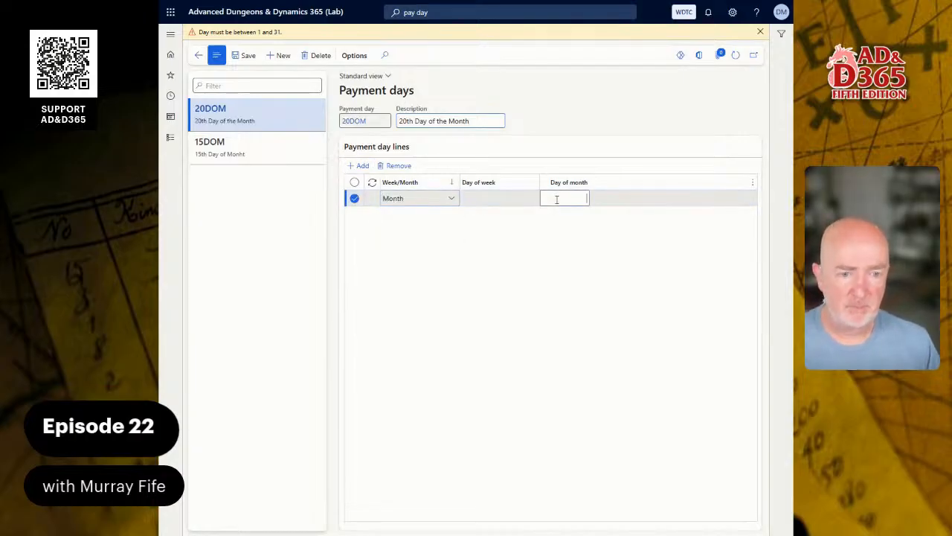
{"action": "type", "text": "20"}
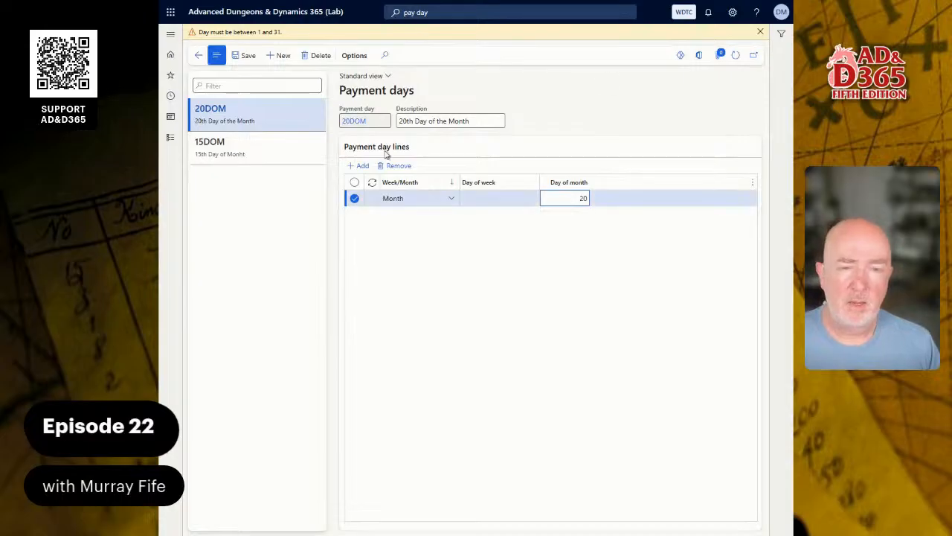
Create a payment day record FRIDAY with the description Friday
{"action": "left_click", "coordinate": [275, 59]}
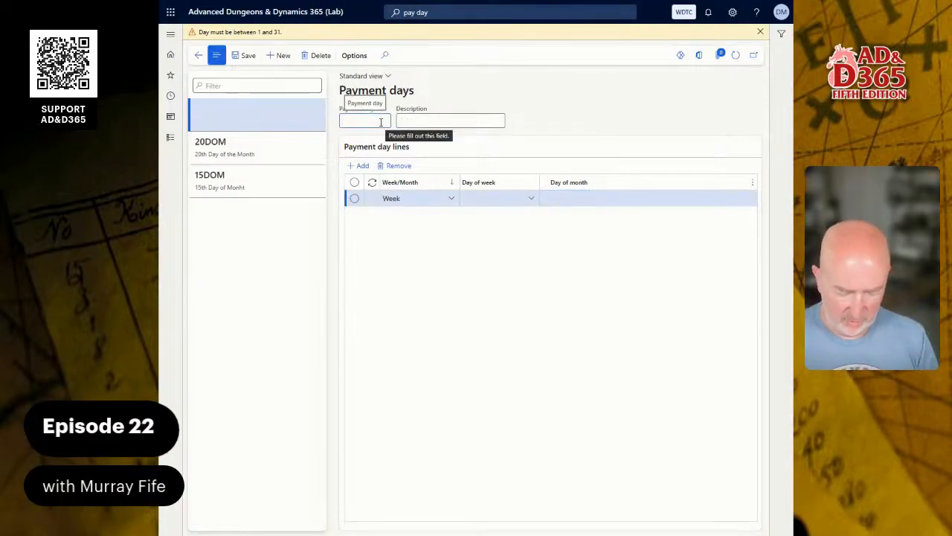
{"action": "left_click", "coordinate": [381, 122]}
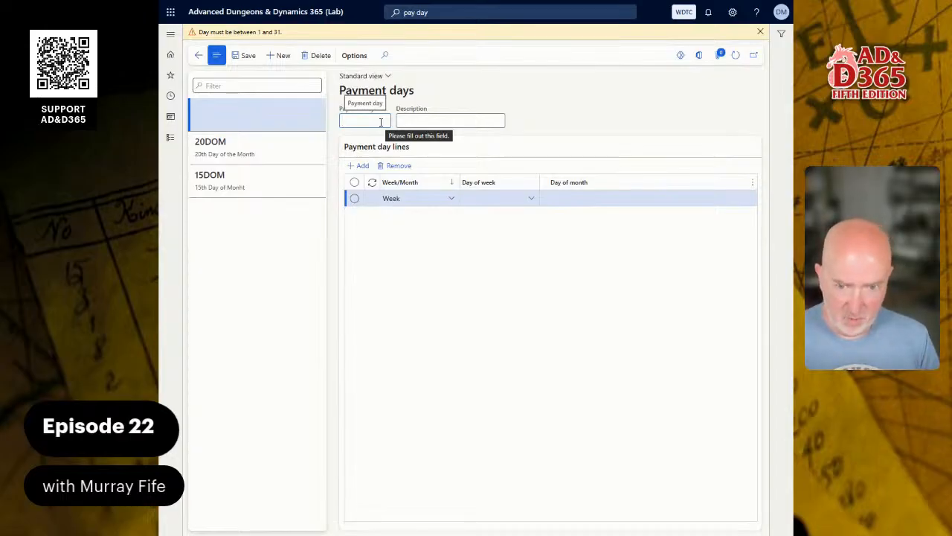
{"action": "type", "text": "FRIDAY"}
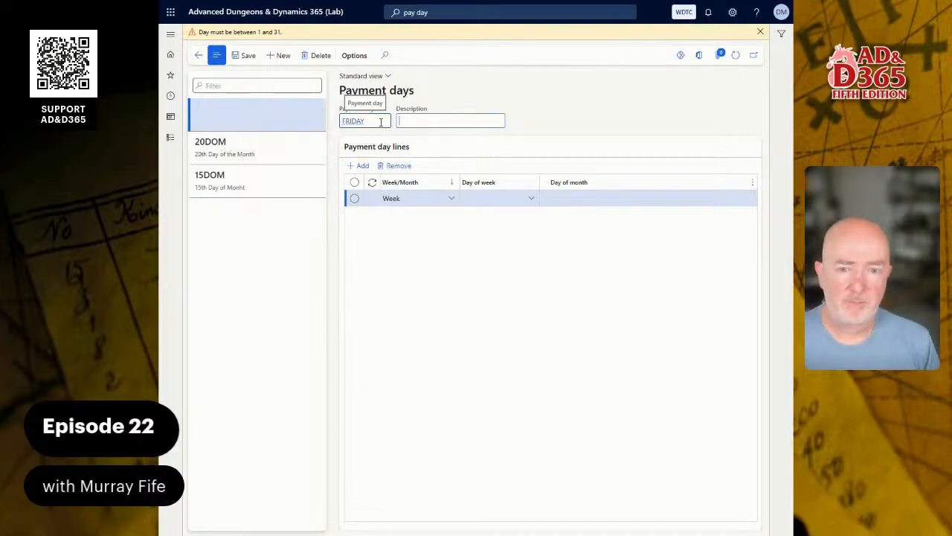
{"action": "key", "text": "Tab"}
{"action": "type", "text": "Friday"}
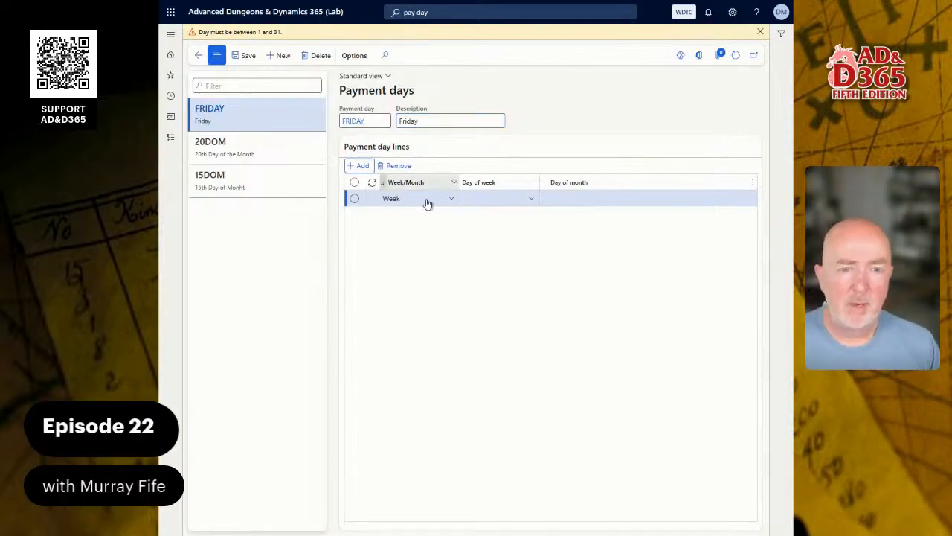
Set the FRIDAY payment day line's day of week to Friday and dismiss the warning message
{"action": "left_click", "coordinate": [526, 201]}
{"action": "left_click", "coordinate": [530, 199]}
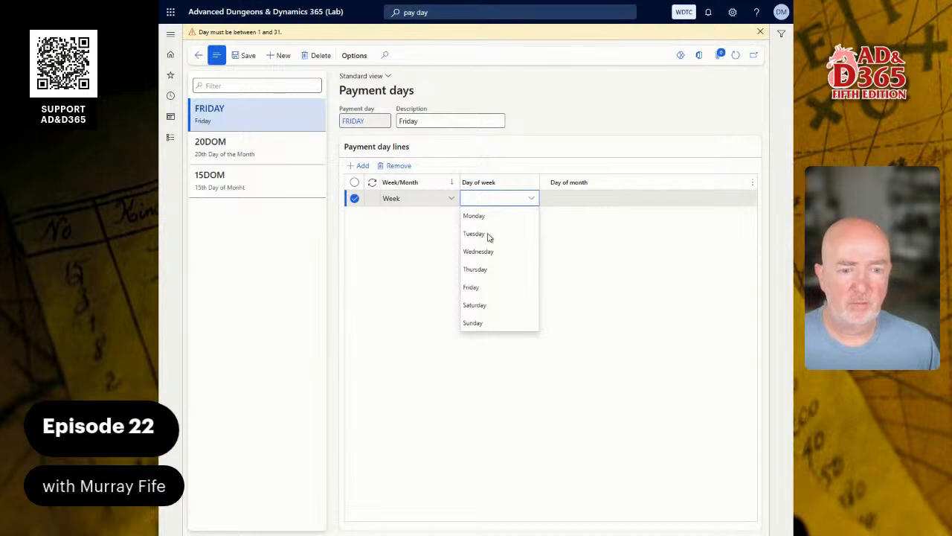
{"action": "left_click", "coordinate": [491, 288]}
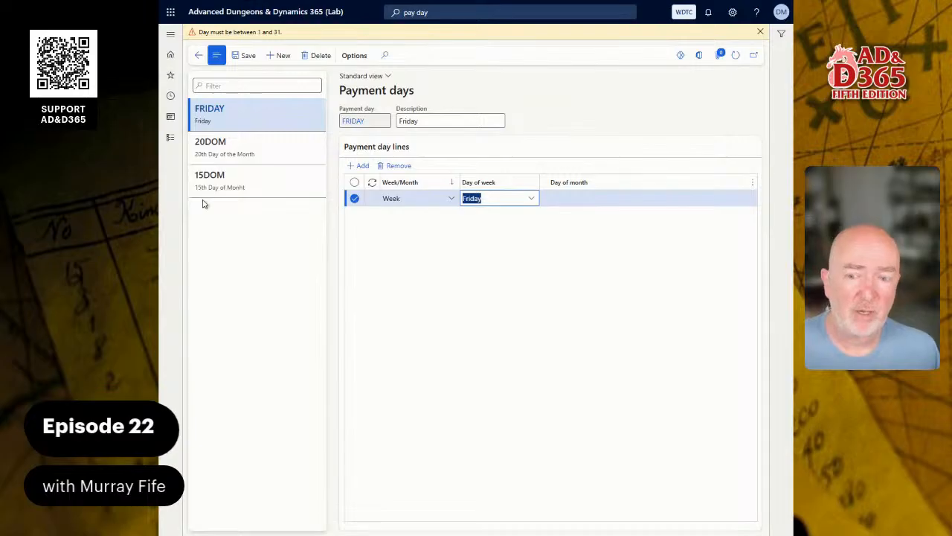
{"action": "left_click", "coordinate": [759, 34]}
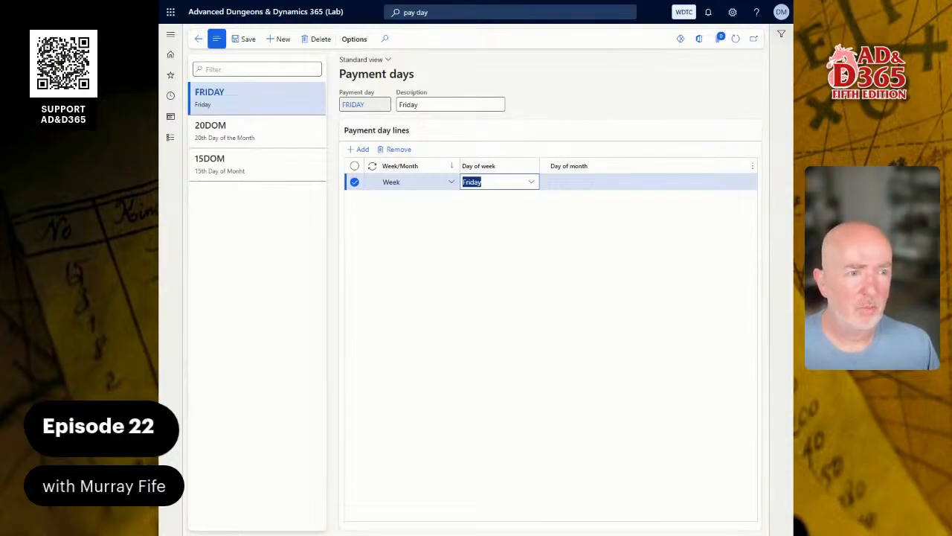
Check the Word configuration guide for how to create the net day of month terms of payment
{"action": "key", "text": "alt+Tab"}
{"action": "scroll", "coordinate": [476, 283], "scroll_direction": "down", "scroll_amount": 2}
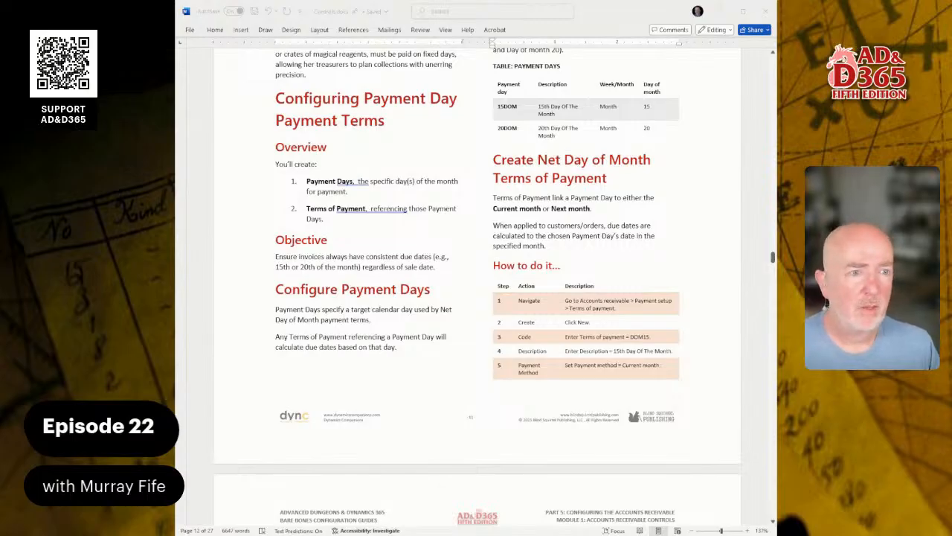
{"action": "key", "text": "alt+Tab"}
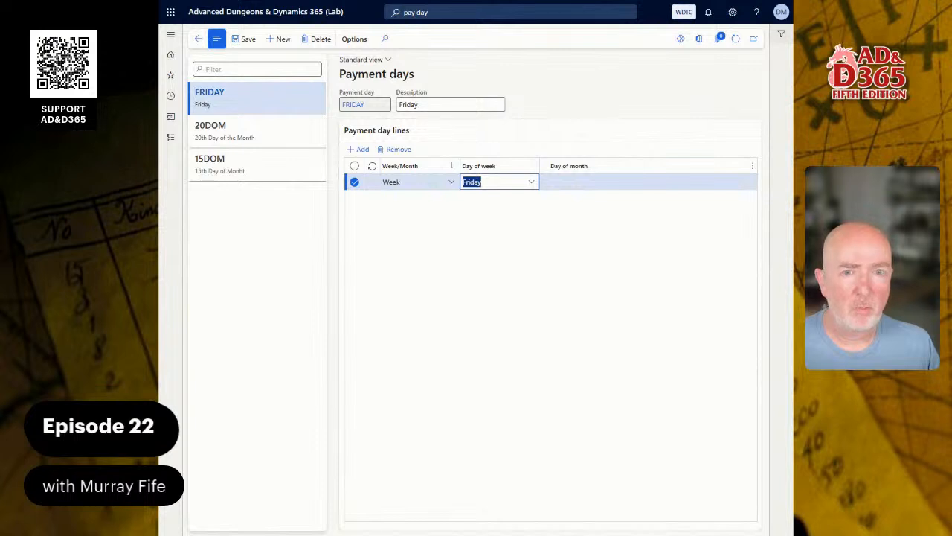
Search for "term of pay" and open the Terms of payment page from the payments setup of Accounts receivable
{"action": "left_click", "coordinate": [530, 13]}
{"action": "key", "text": "BackSpace"}
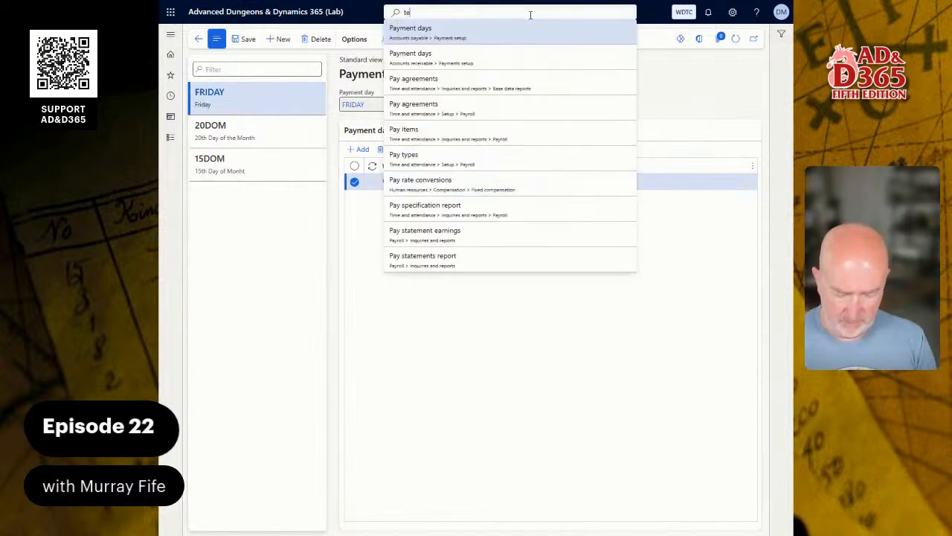
{"action": "key", "text": "Escape"}
{"action": "type", "text": "term"}
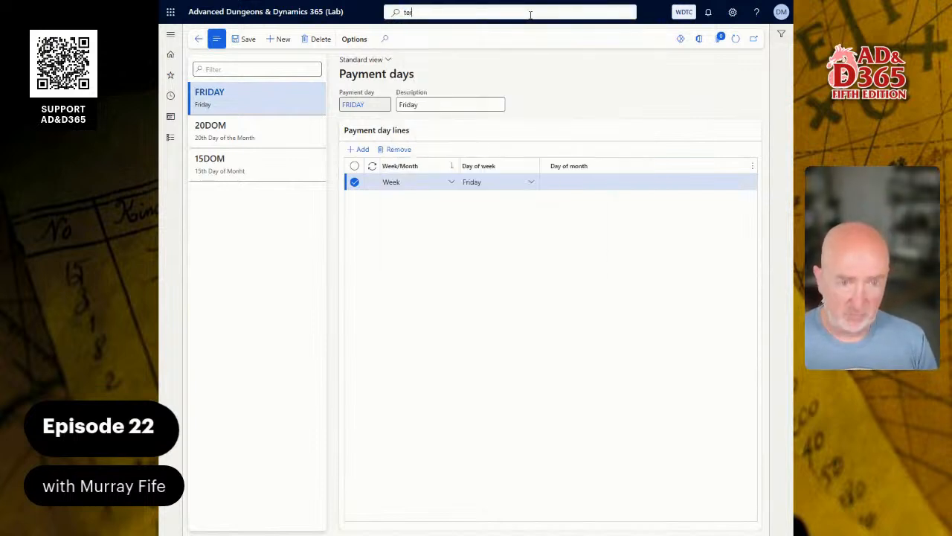
{"action": "type", "text": " of pay"}
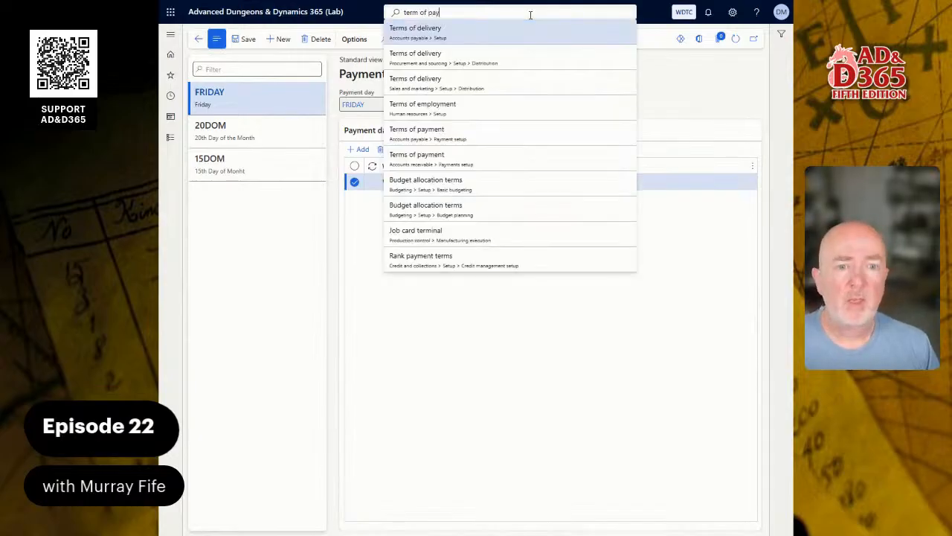
{"action": "left_click", "coordinate": [446, 158]}
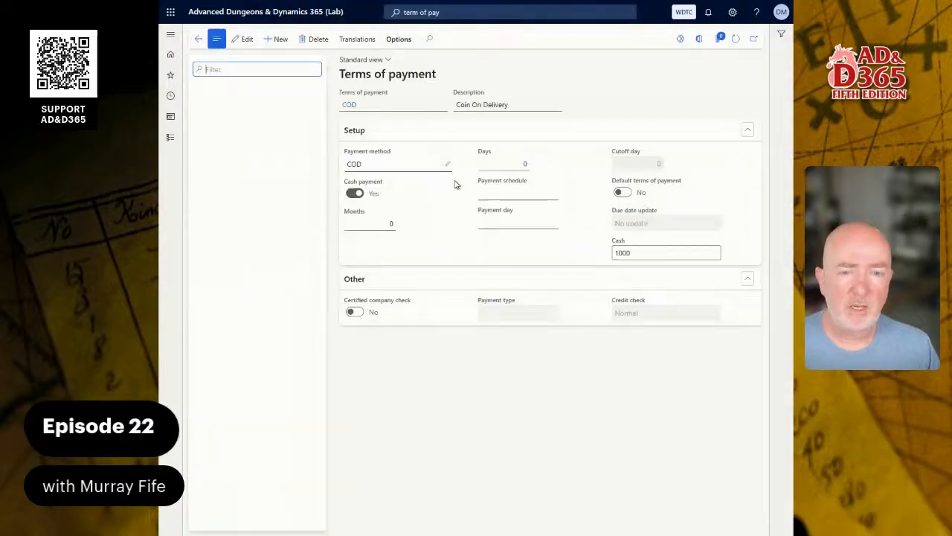
Create a terms of payment record DOM15 with the description 15th Day of the Month
{"action": "left_click", "coordinate": [270, 40]}
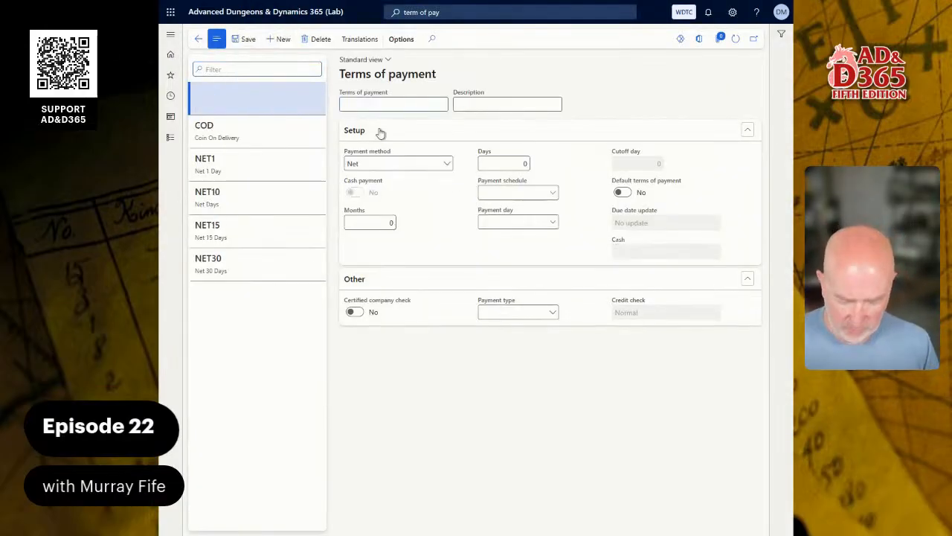
{"action": "type", "text": "DOM15"}
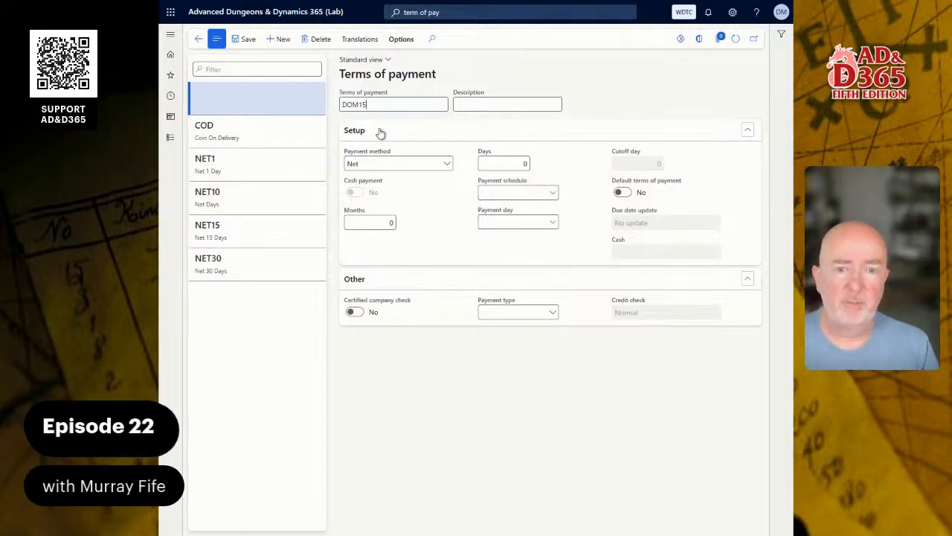
{"action": "key", "text": "Tab"}
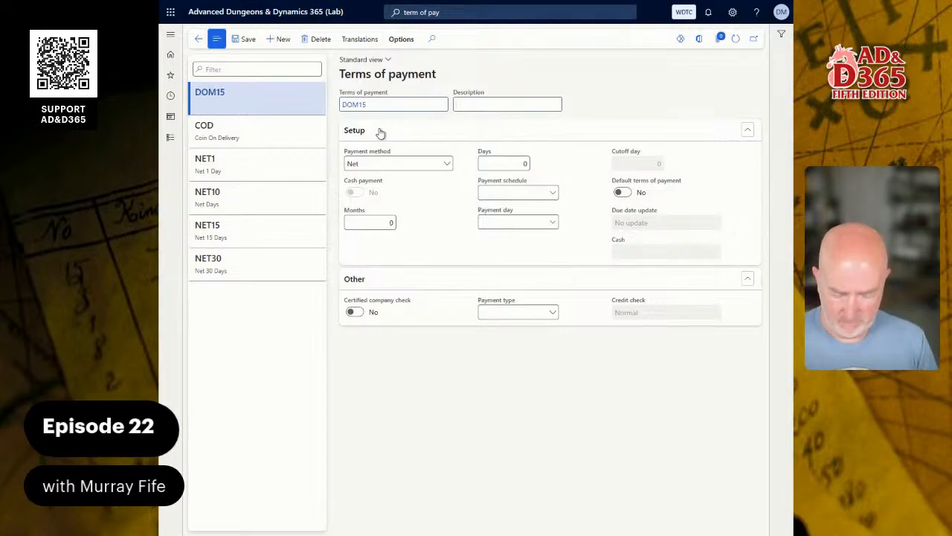
{"action": "type", "text": "15th Day of the Mo"}
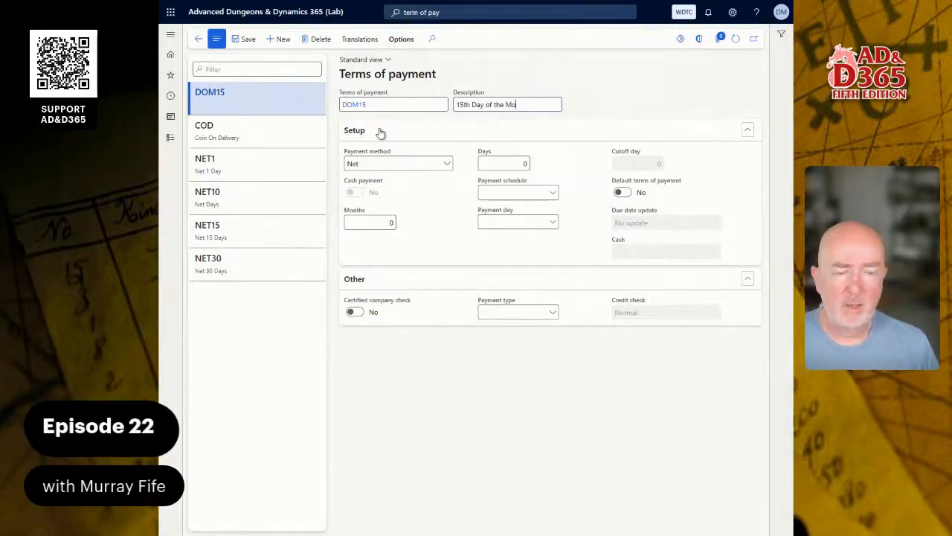
{"action": "type", "text": "nth"}
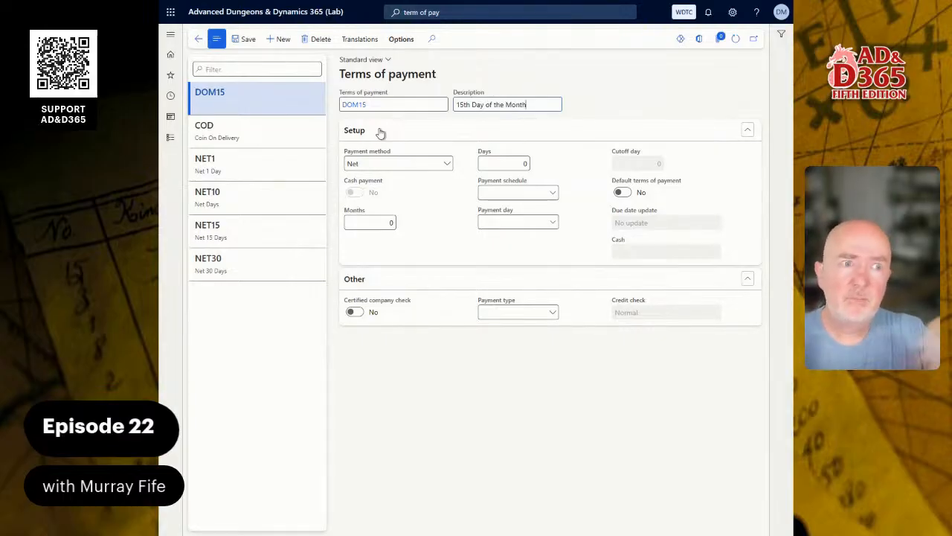
Set the DOM15 payment method to Current month and its payment day to 15DOM
{"action": "left_click", "coordinate": [421, 160]}
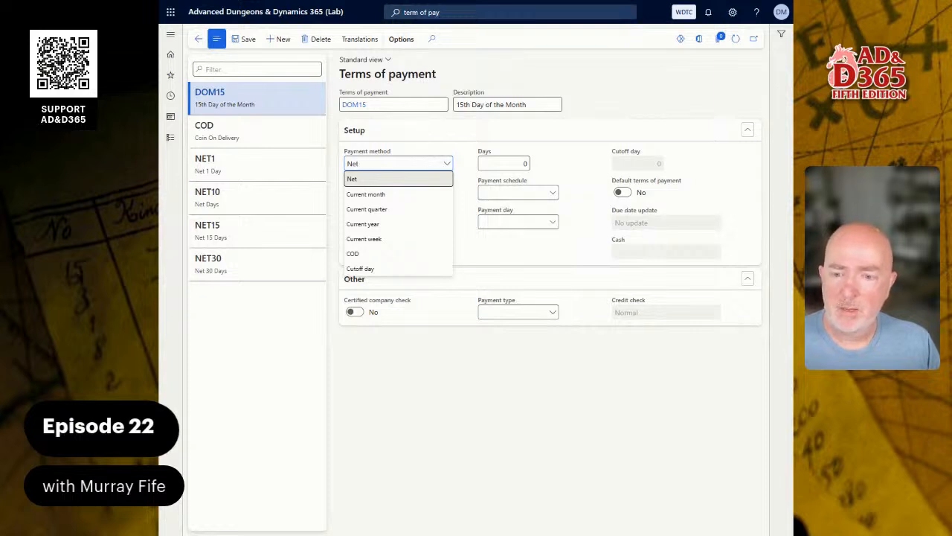
{"action": "left_click", "coordinate": [388, 195]}
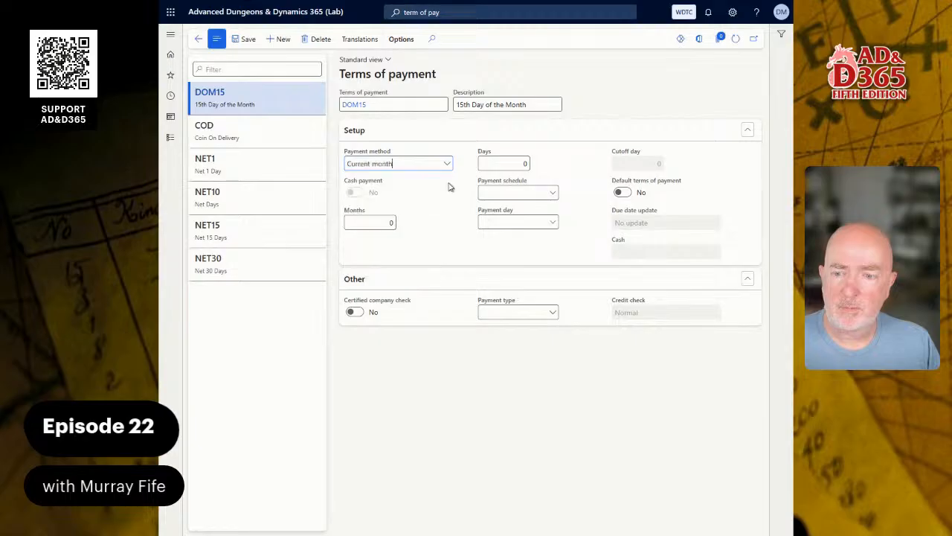
{"action": "left_click", "coordinate": [553, 223]}
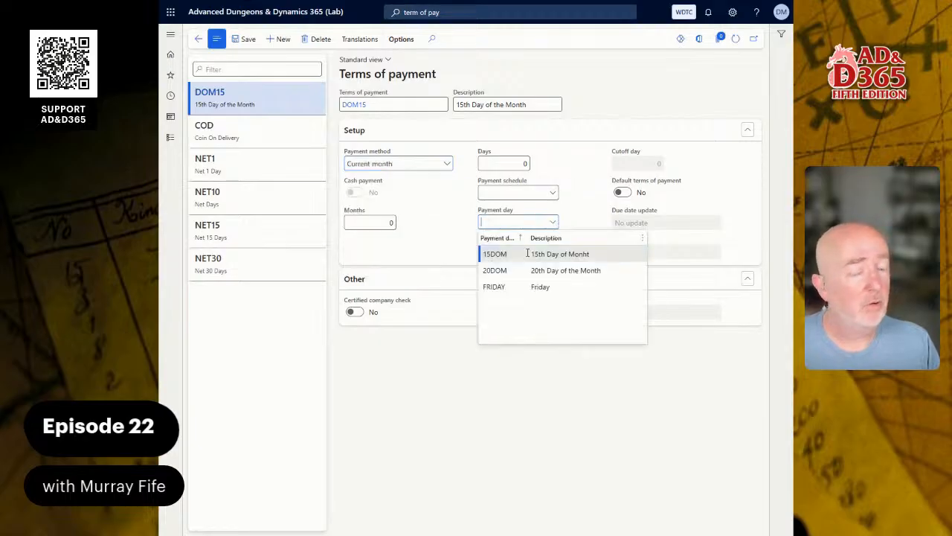
{"action": "left_click", "coordinate": [530, 253]}
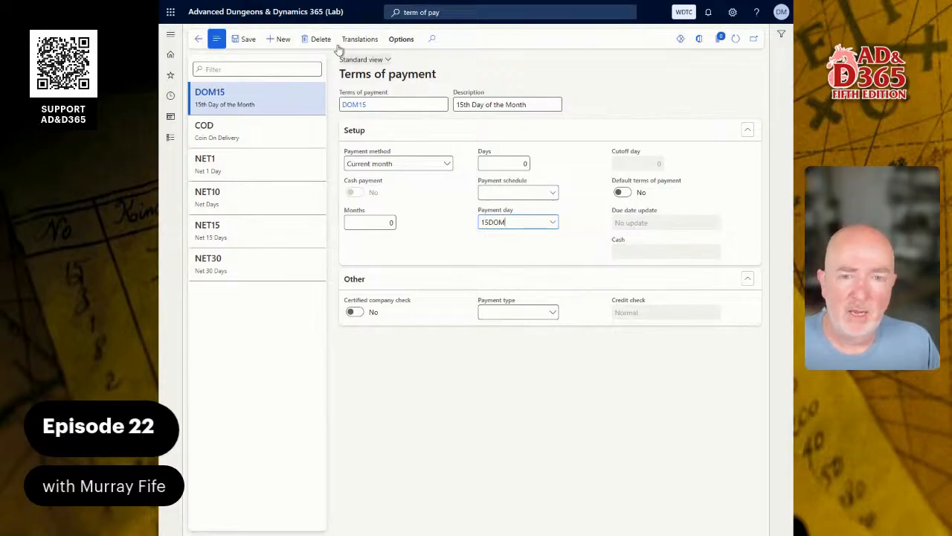
Create a terms of payment record DOM20 with the description 20th Day of the Month
{"action": "left_click", "coordinate": [285, 45]}
{"action": "type", "text": "DOM20"}
{"action": "key", "text": "Tab"}
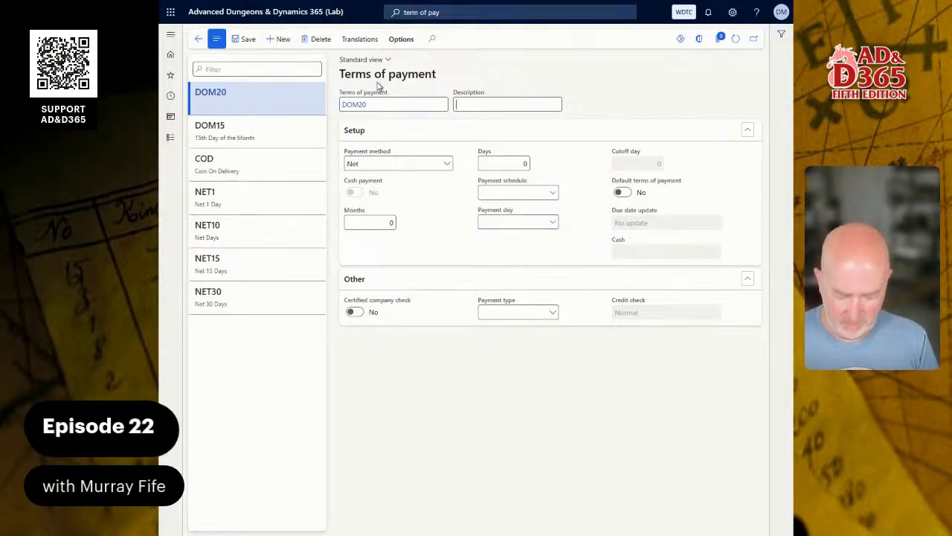
{"action": "type", "text": "20"}
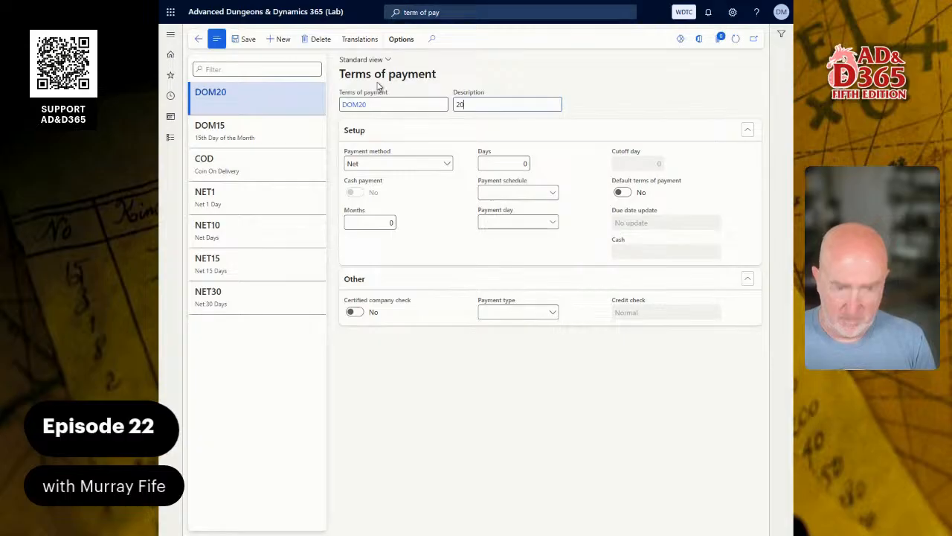
{"action": "type", "text": "th Day of the Month"}
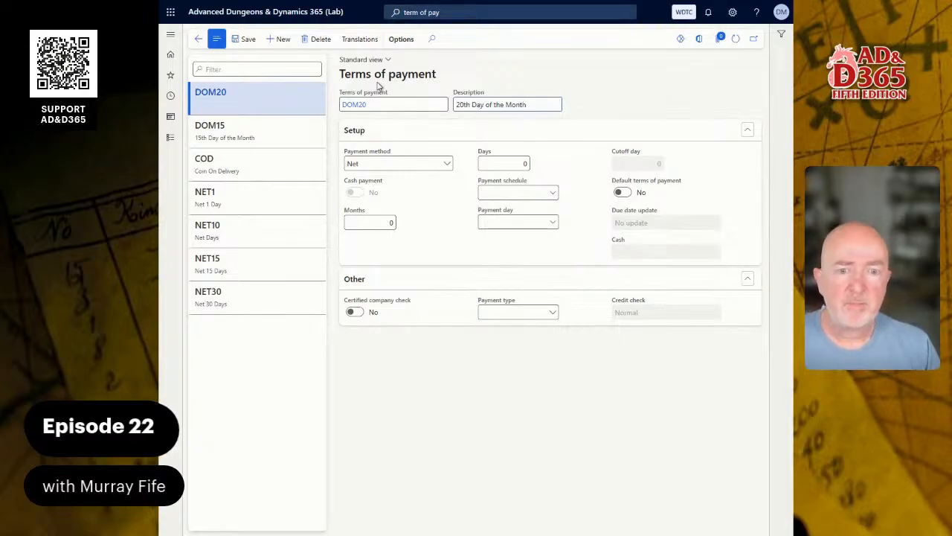
Set the DOM20 payment method to Current month and its payment day to 20DOM
{"action": "left_click", "coordinate": [377, 158]}
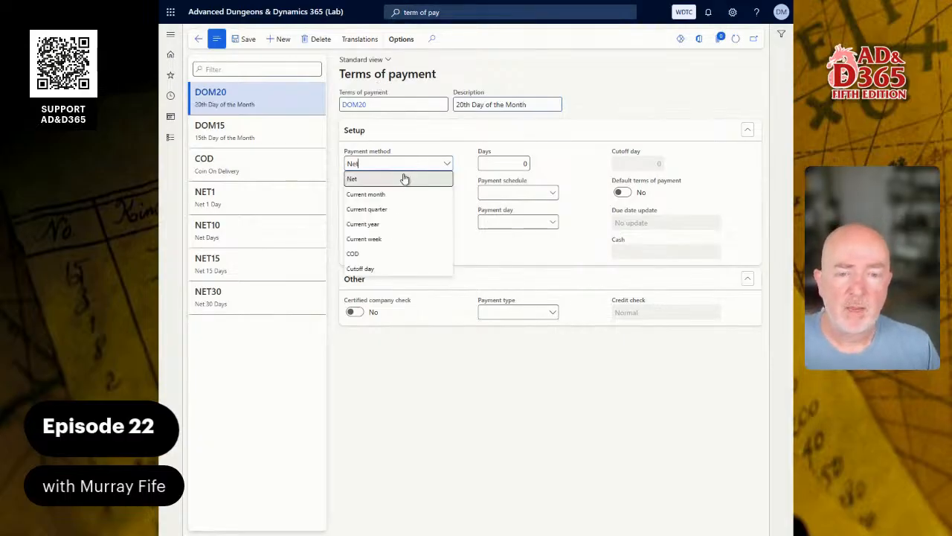
{"action": "left_click", "coordinate": [395, 194]}
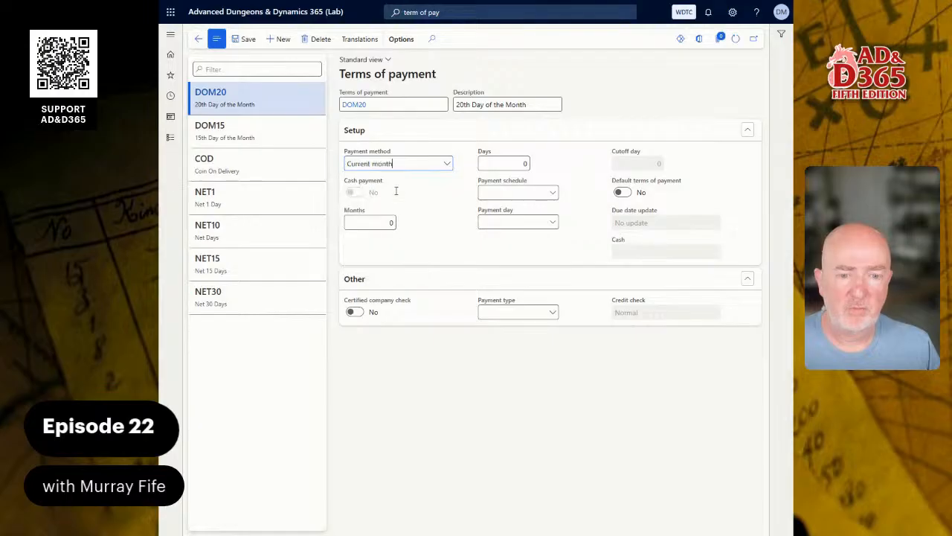
{"action": "left_click", "coordinate": [552, 222]}
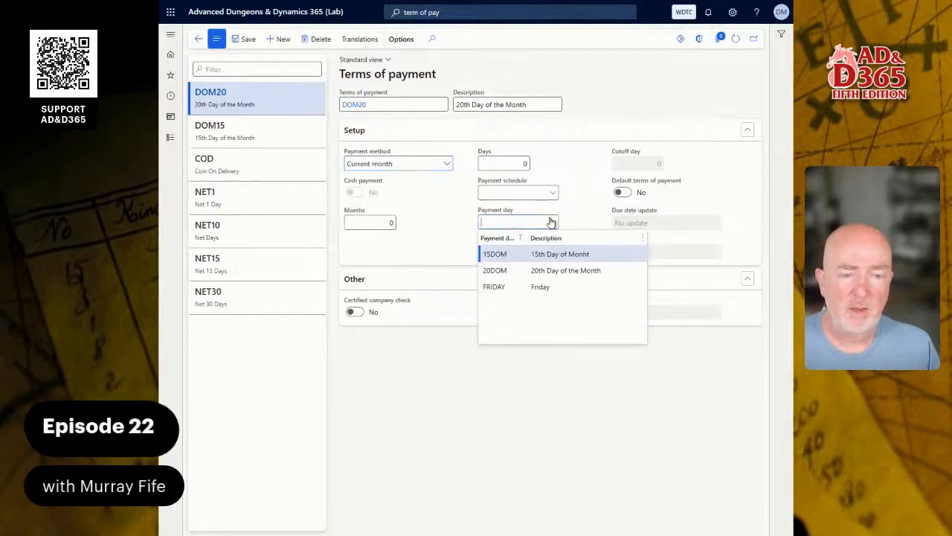
{"action": "left_click", "coordinate": [510, 270]}
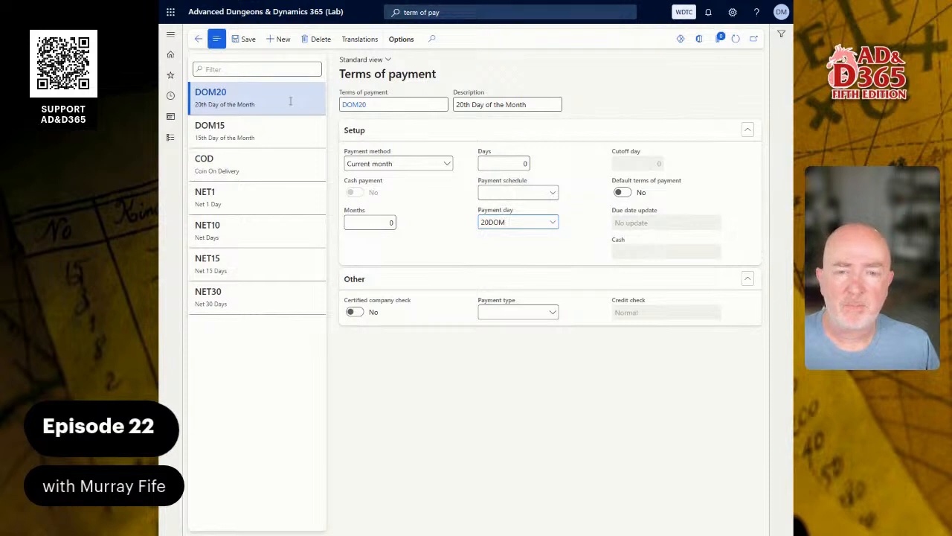
Create a terms of payment record DOWFRI with the description Friday Day of Week
{"action": "left_click", "coordinate": [279, 40]}
{"action": "type", "text": "FRIDAY"}
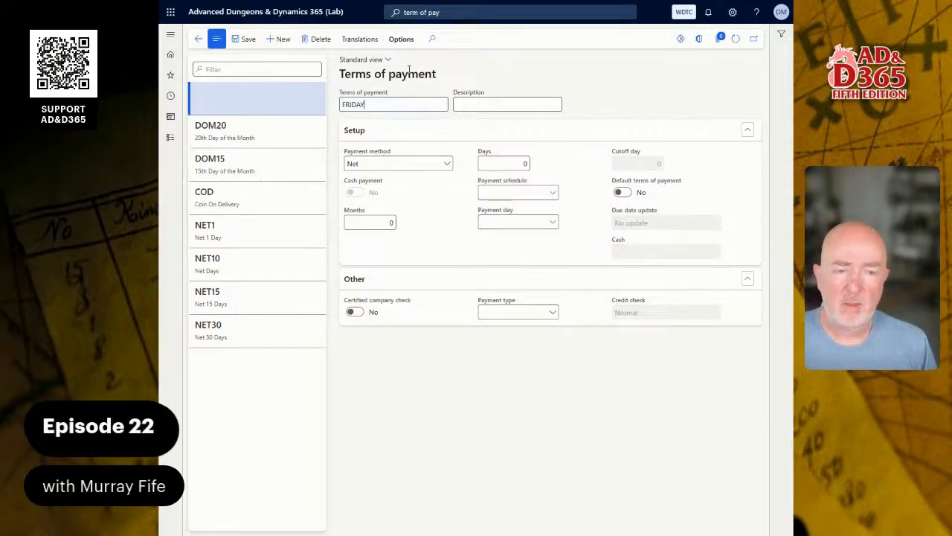
{"action": "key", "text": "Tab"}
{"action": "key", "text": "shift+Tab"}
{"action": "key", "text": "End"}
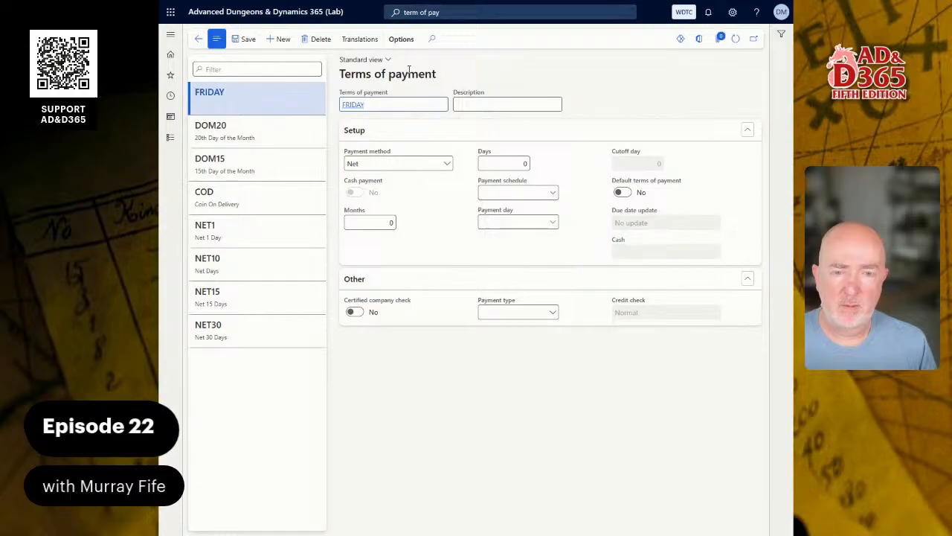
{"action": "key", "text": "BackSpace"}
{"action": "key", "text": "BackSpace"}
{"action": "key", "text": "BackSpace"}
{"action": "key", "text": "BackSpace"}
{"action": "key", "text": "BackSpace"}
{"action": "key", "text": "BackSpace"}
{"action": "type", "text": "DOWFRI"}
{"action": "key", "text": "Tab"}
{"action": "type", "text": "Fr"}
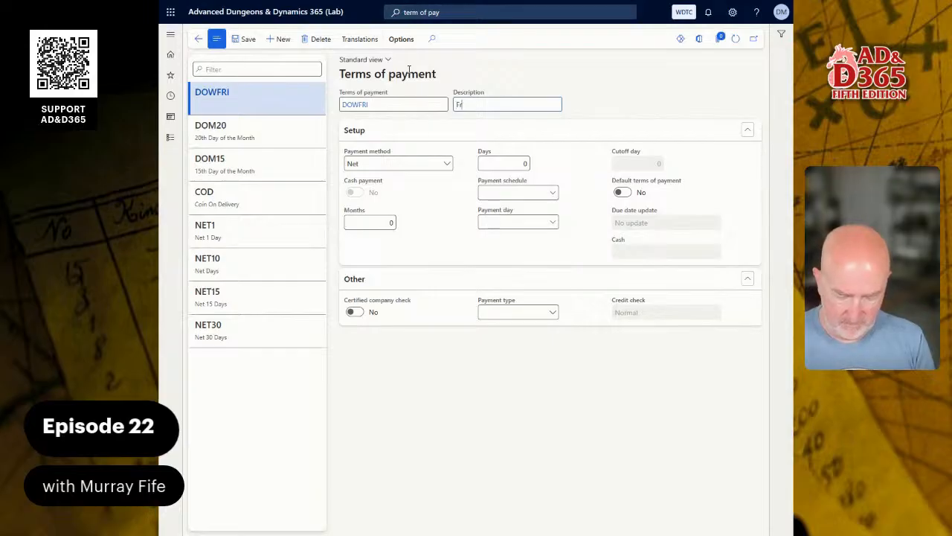
{"action": "type", "text": "iday Day of Week"}
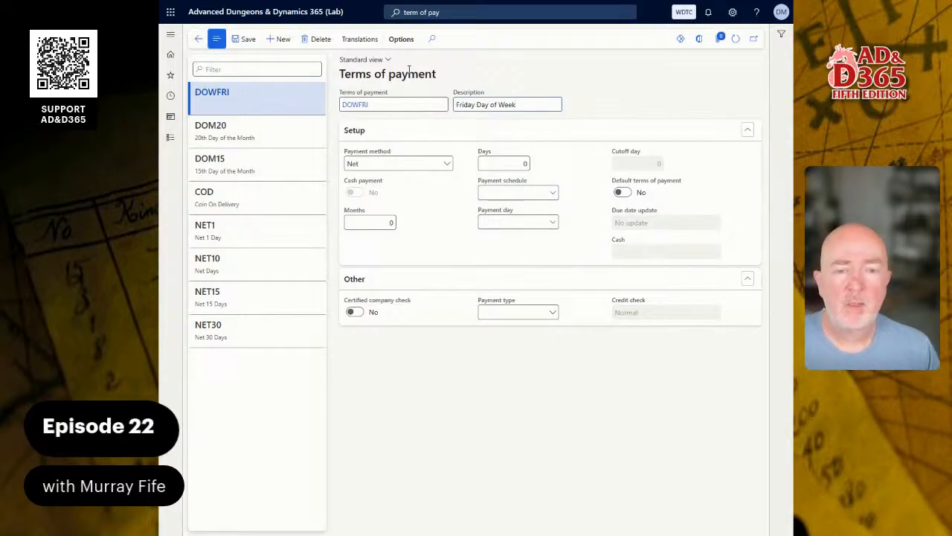
Set the DOWFRI payment method to Current week and its payment day to FRIDAY, and save the record
{"action": "left_click", "coordinate": [447, 163]}
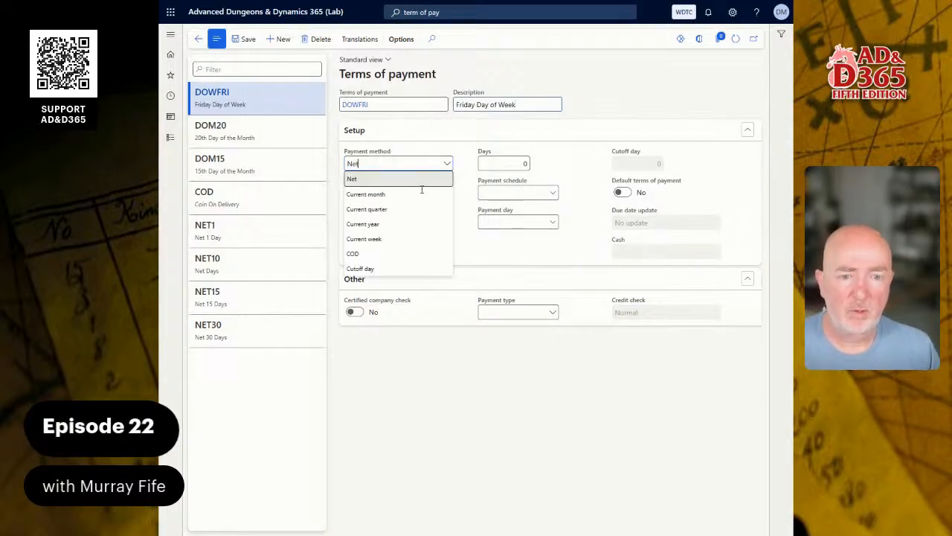
{"action": "left_click", "coordinate": [385, 238]}
{"action": "left_click", "coordinate": [552, 221]}
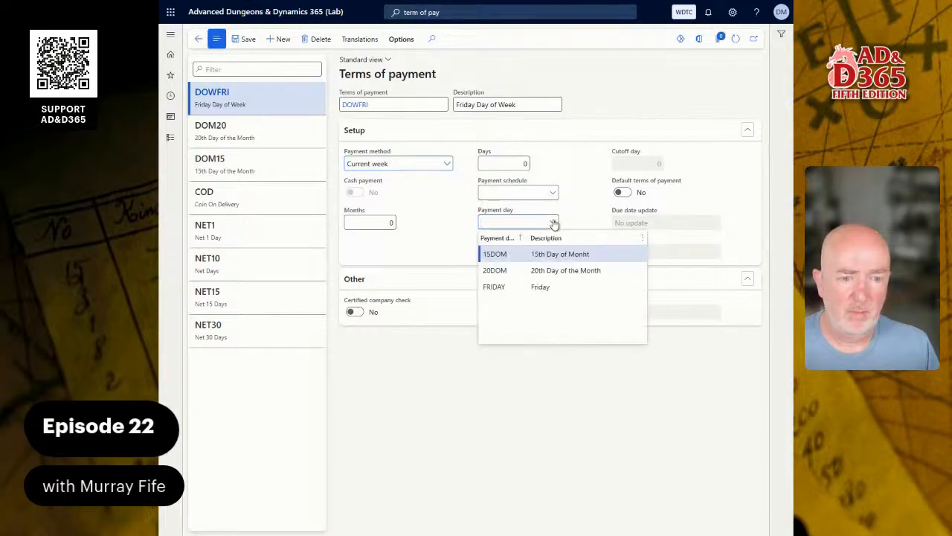
{"action": "left_click", "coordinate": [507, 285]}
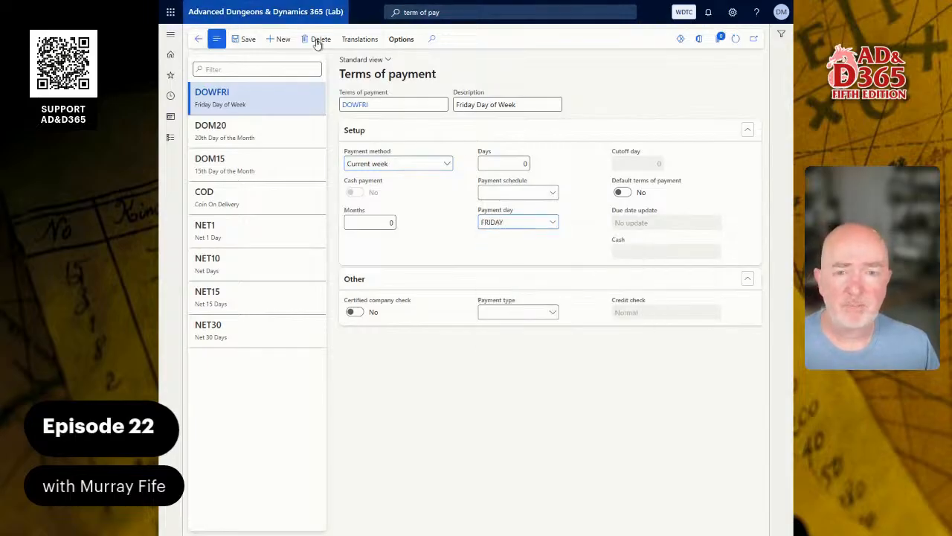
{"action": "left_click", "coordinate": [249, 41]}
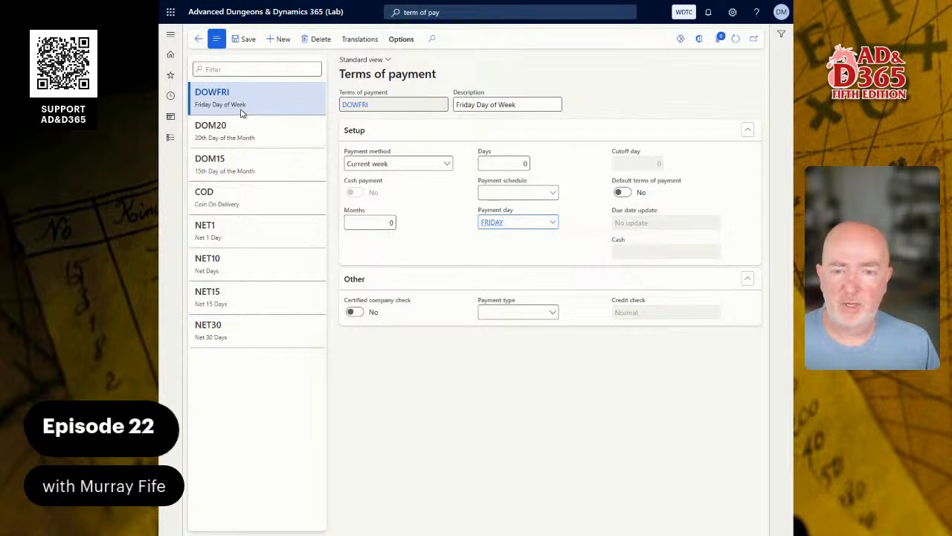